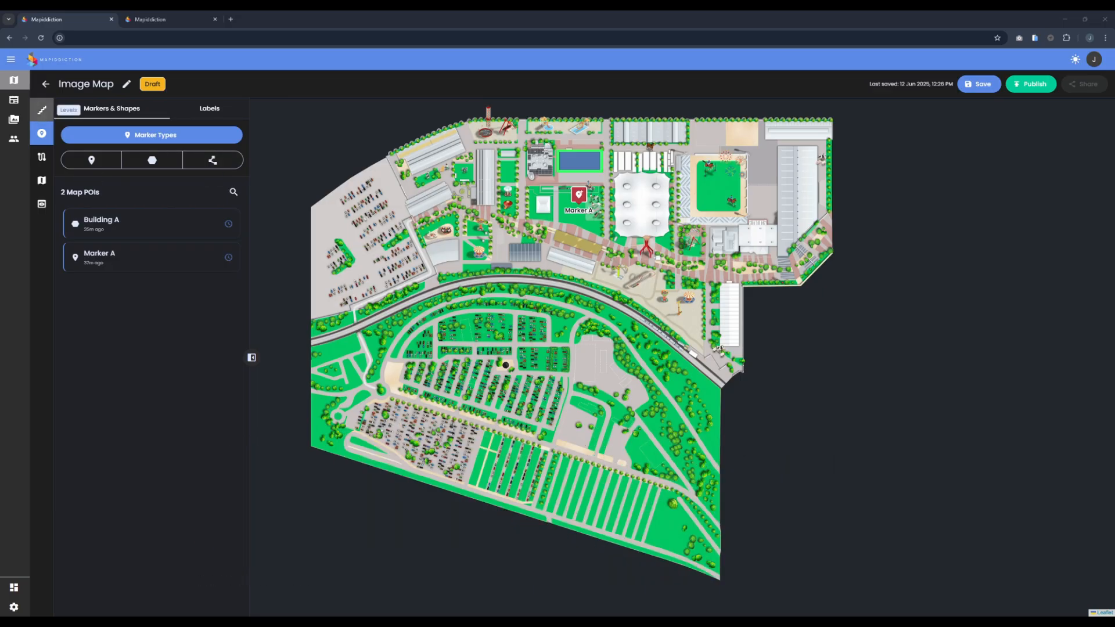
Step: Add a level named Level 1 to the map using the existing image melbourneroyalshowmap24webp.webp
{"action": "left_click", "coordinate": [42, 109]}
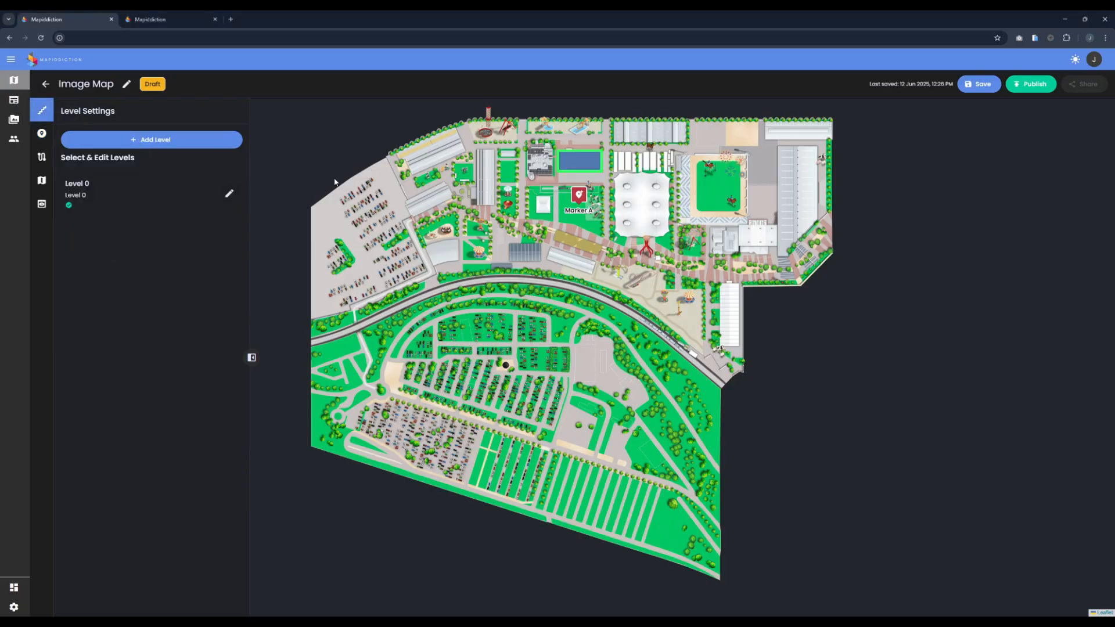
{"action": "left_click_drag", "start_coordinate": [516, 290], "coordinate": [592, 329]}
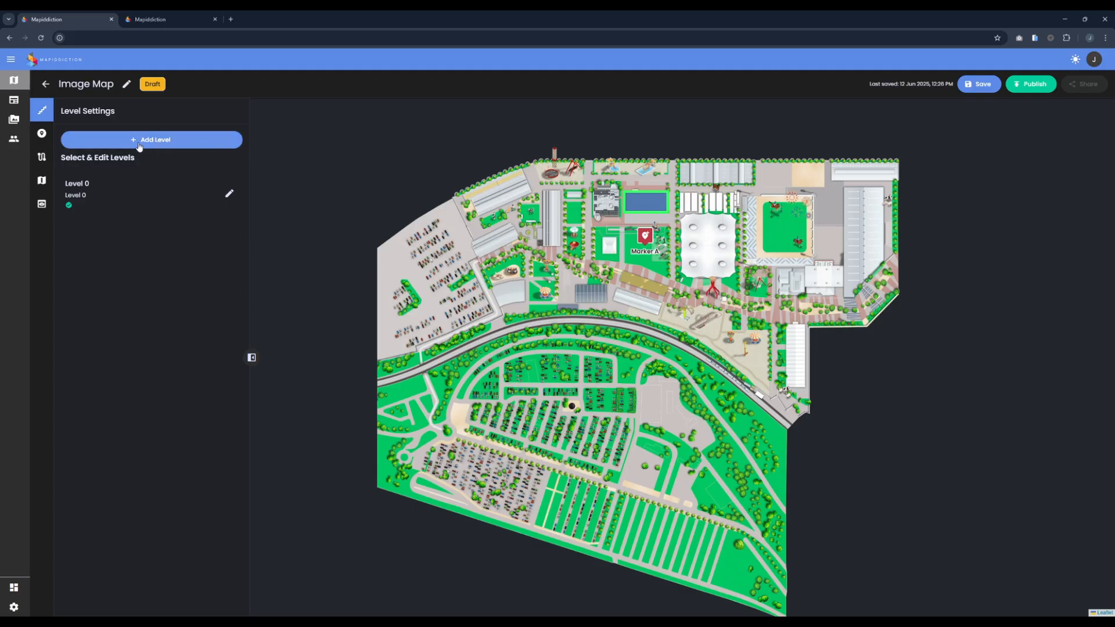
{"action": "left_click", "coordinate": [162, 140]}
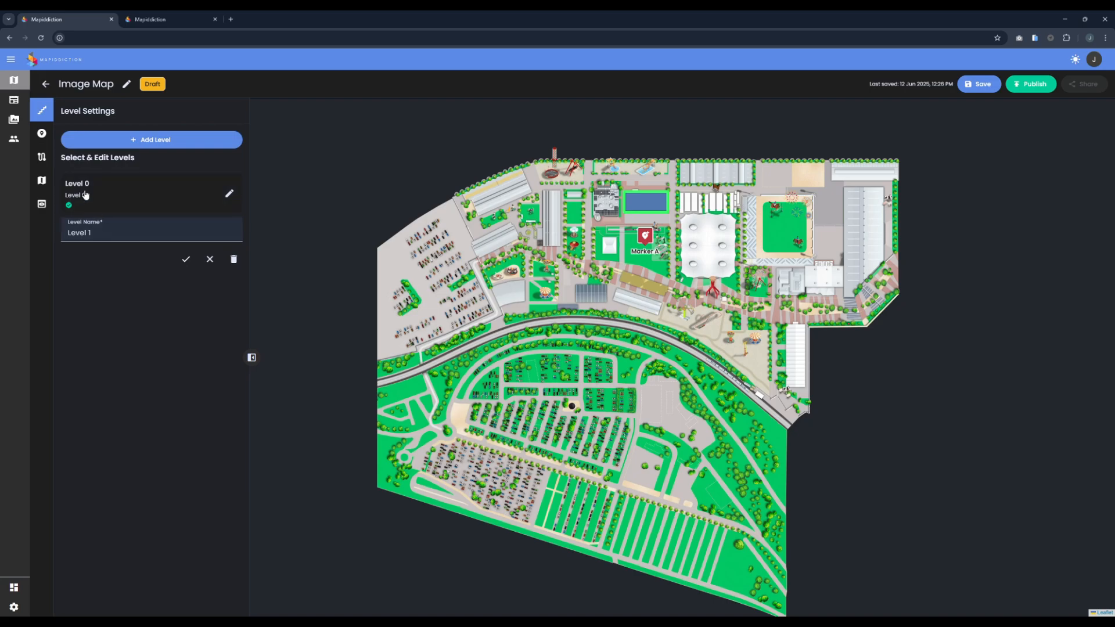
{"action": "left_click", "coordinate": [187, 259]}
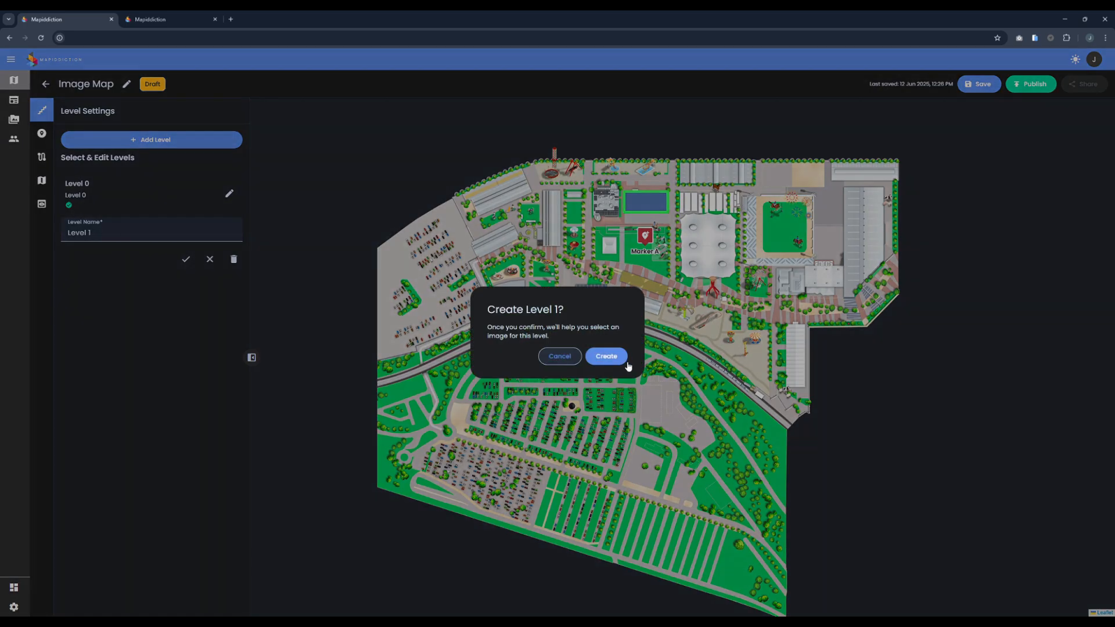
{"action": "left_click", "coordinate": [622, 359]}
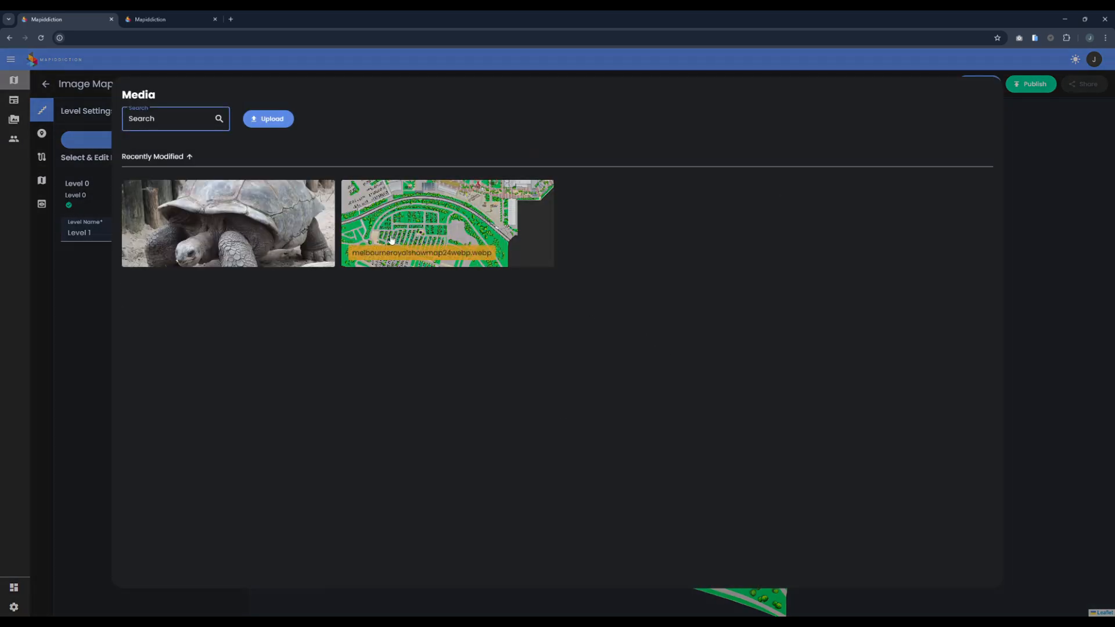
{"action": "left_click", "coordinate": [428, 215]}
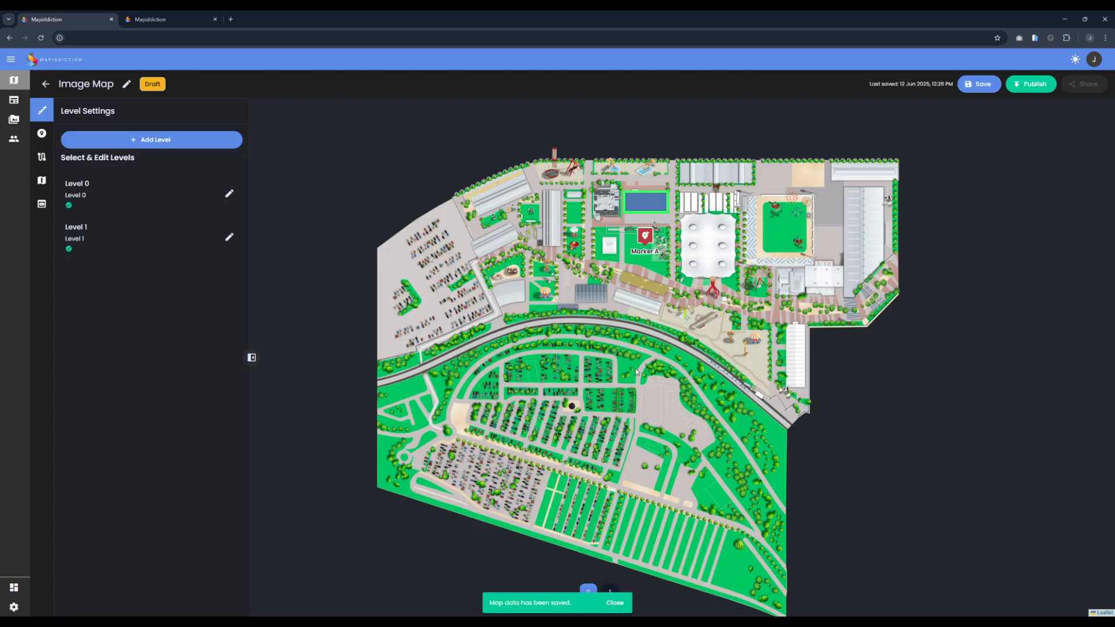
Step: Compare the maps of Level 1 and Level 0 by switching between the two levels
{"action": "left_click", "coordinate": [125, 244]}
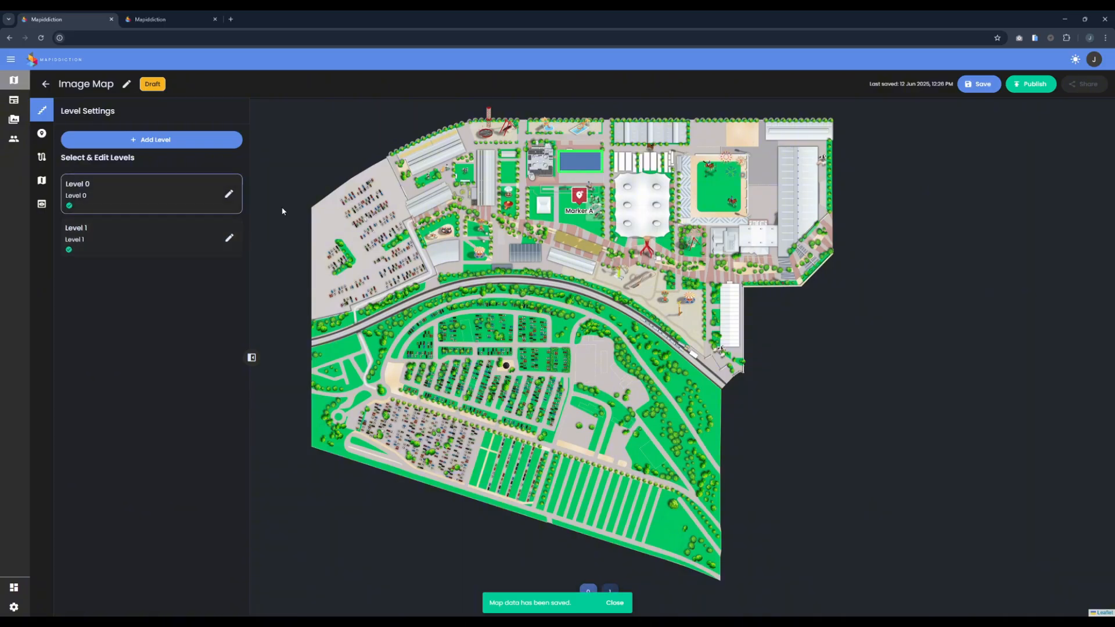
{"action": "left_click", "coordinate": [118, 211]}
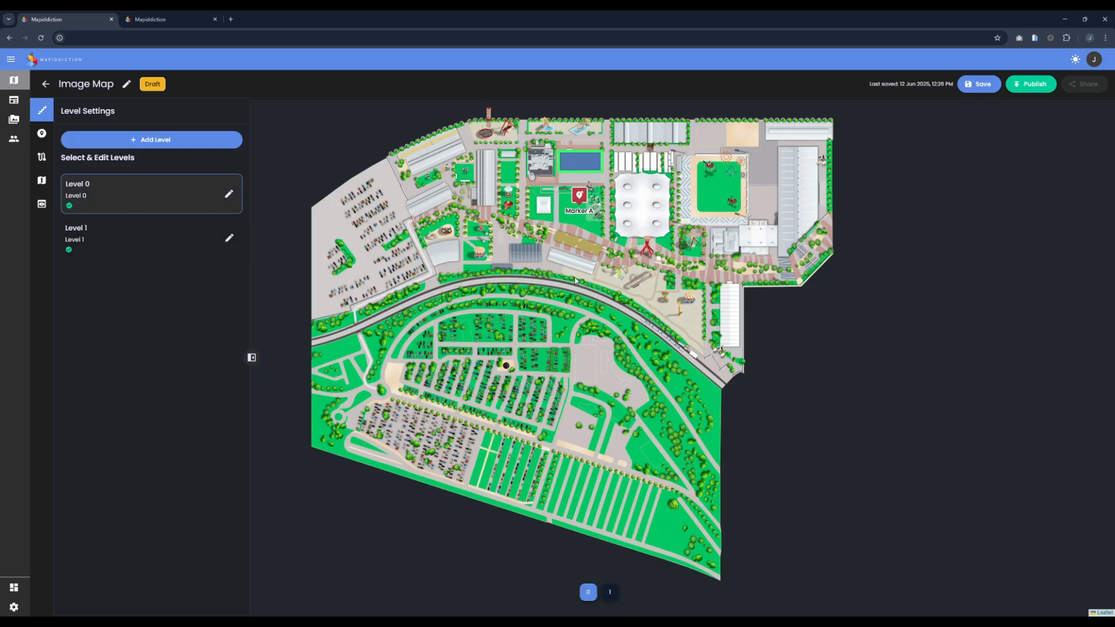
{"action": "left_click", "coordinate": [121, 231]}
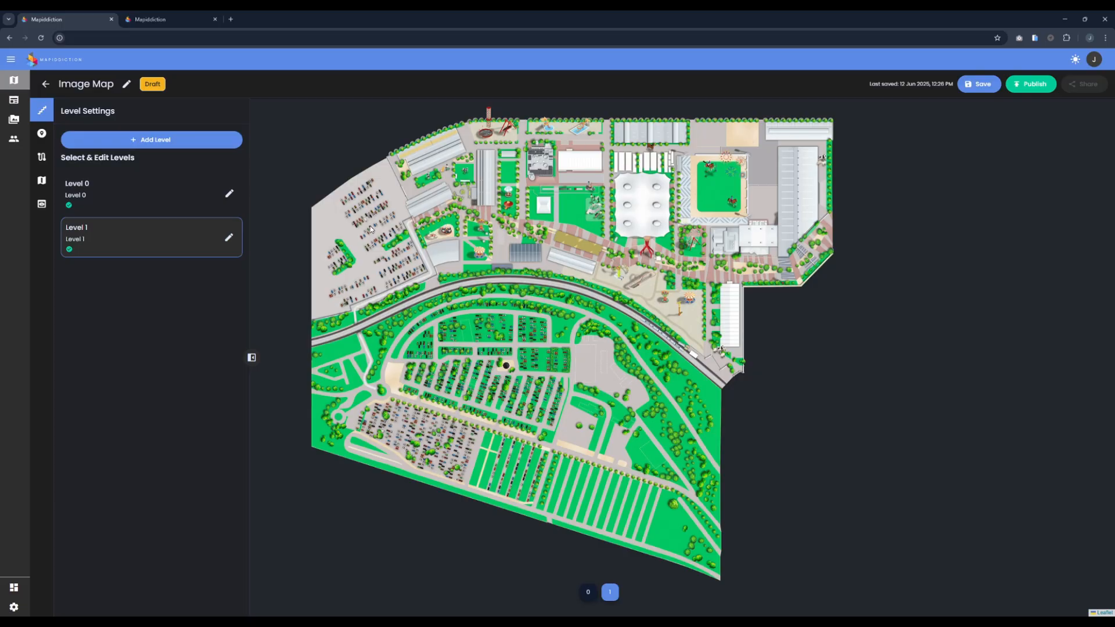
Step: Delete Level 1 from the map and confirm the deletion
{"action": "left_click", "coordinate": [229, 237]}
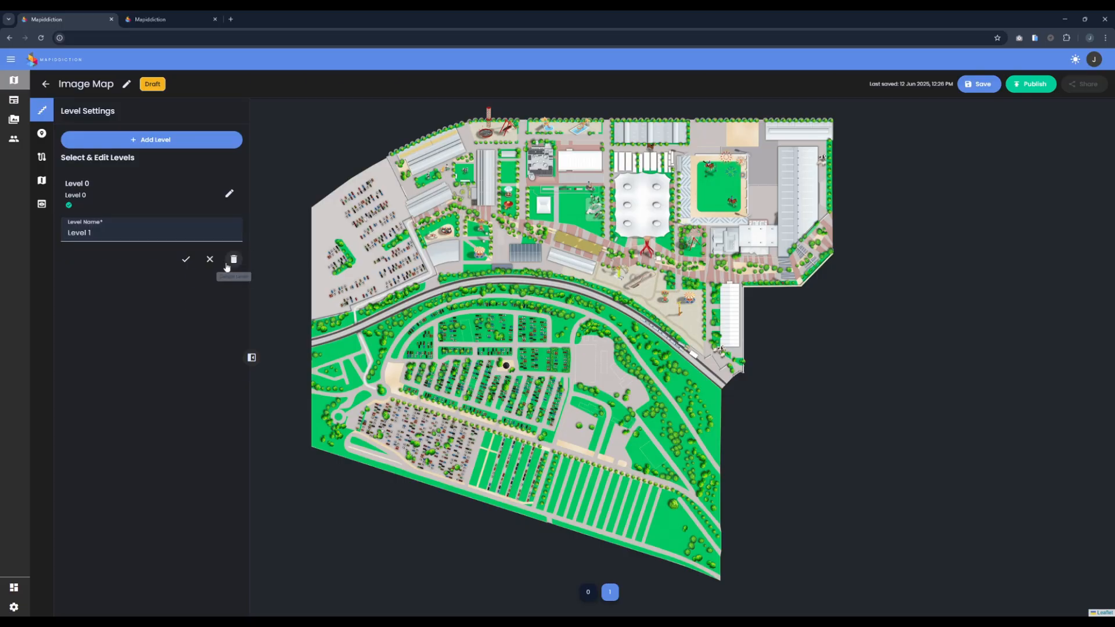
{"action": "left_click", "coordinate": [233, 259]}
{"action": "left_click", "coordinate": [607, 359]}
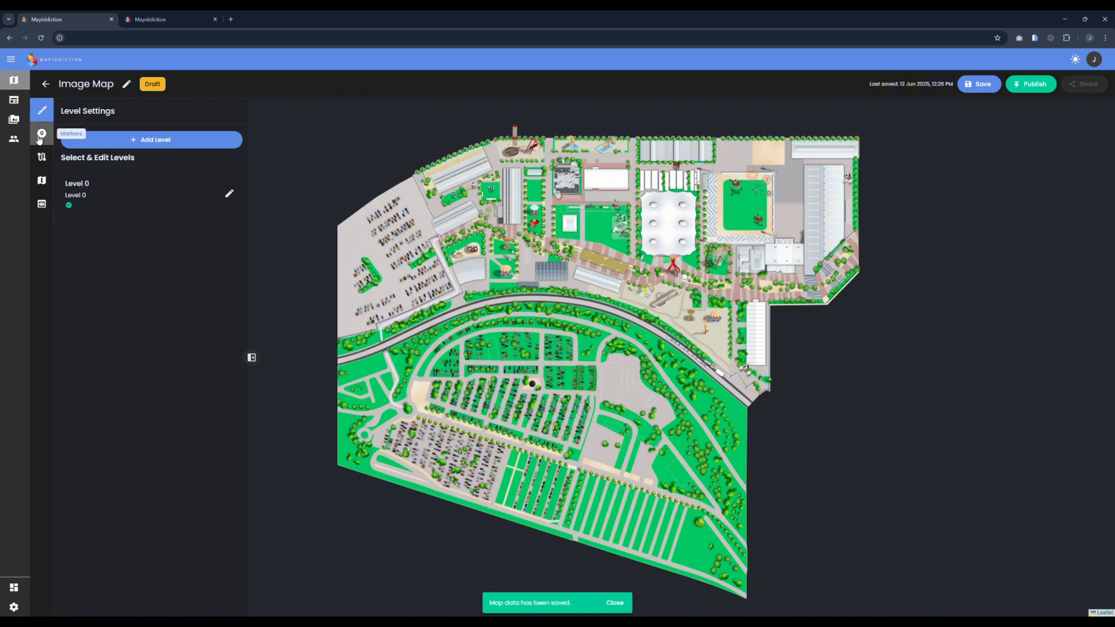
Step: Open the general wayfinding settings and expand the distance calibration for Level 0
{"action": "left_click", "coordinate": [41, 158]}
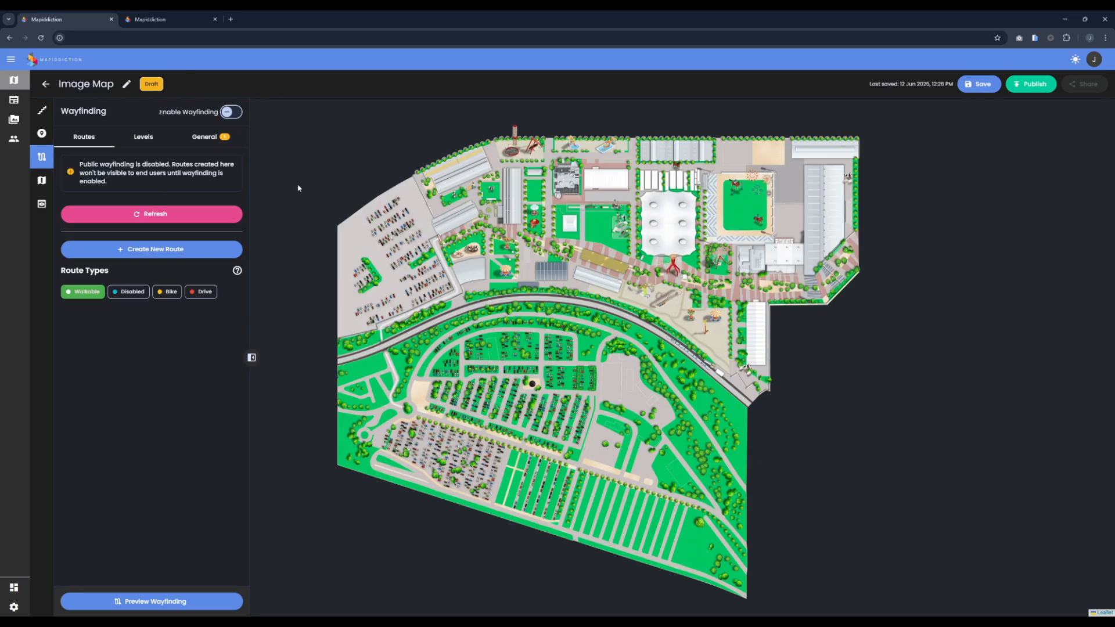
{"action": "left_click_drag", "start_coordinate": [565, 271], "coordinate": [580, 299]}
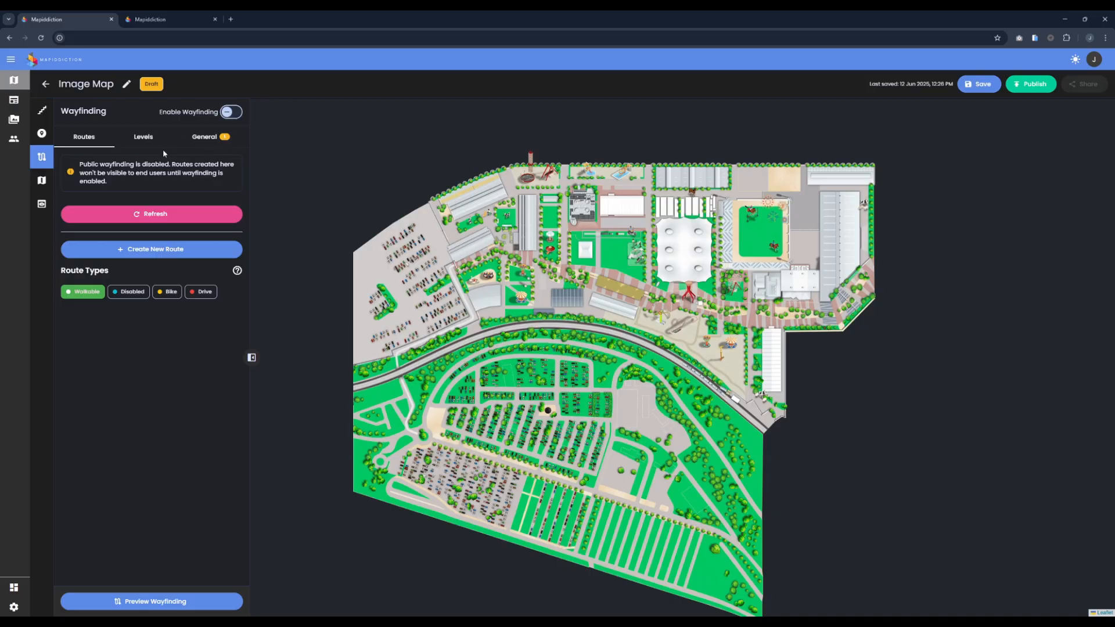
{"action": "left_click", "coordinate": [219, 140]}
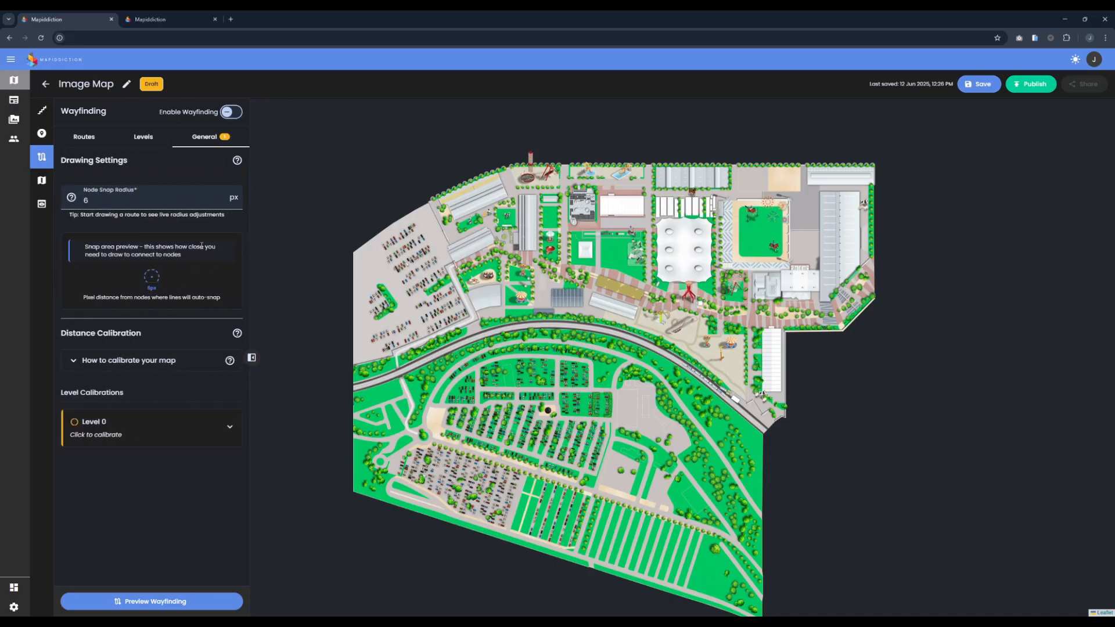
{"action": "mouse_move", "coordinate": [65, 204]}
{"action": "scroll", "coordinate": [517, 218], "scroll_direction": "up", "scroll_amount": 2}
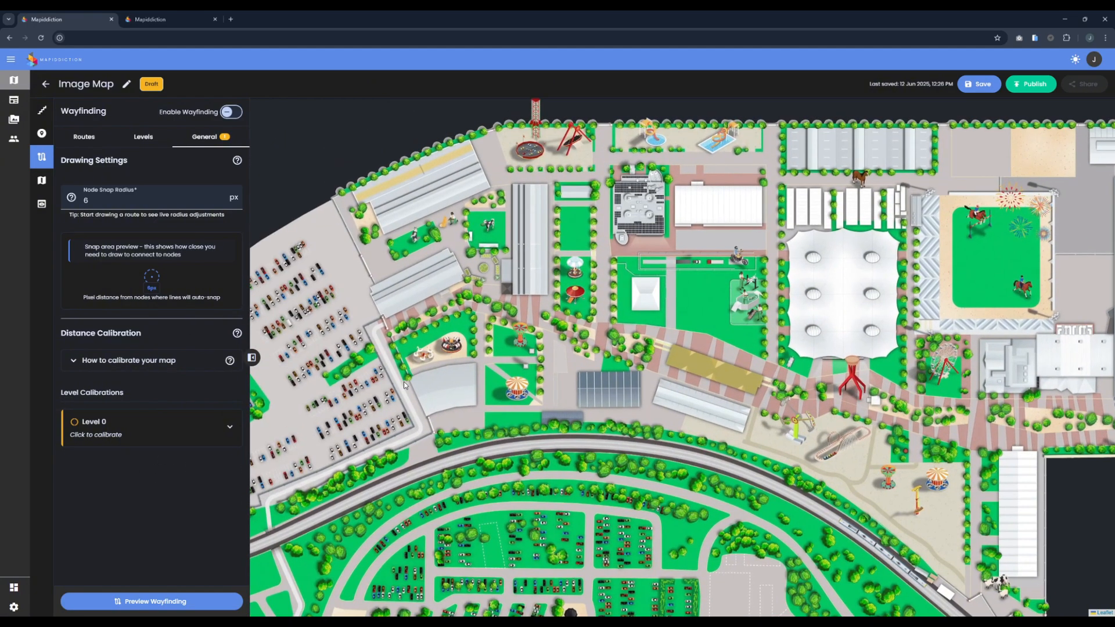
{"action": "left_click", "coordinate": [150, 437]}
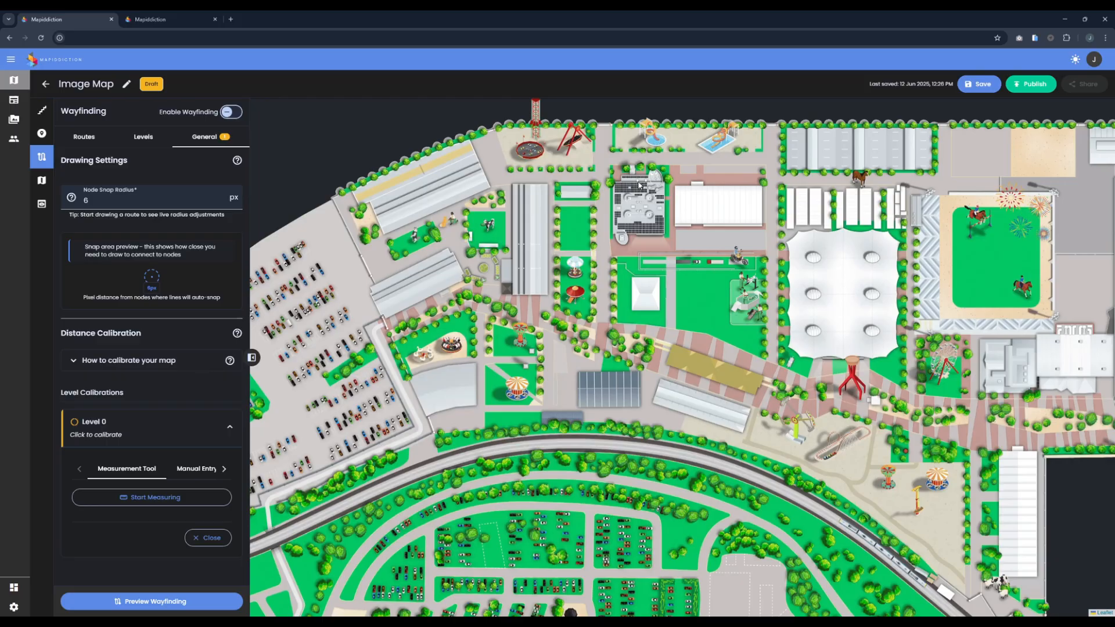
Step: Look through the calibration methods offered for Level 0 and return to the measurement tool
{"action": "left_click", "coordinate": [224, 472]}
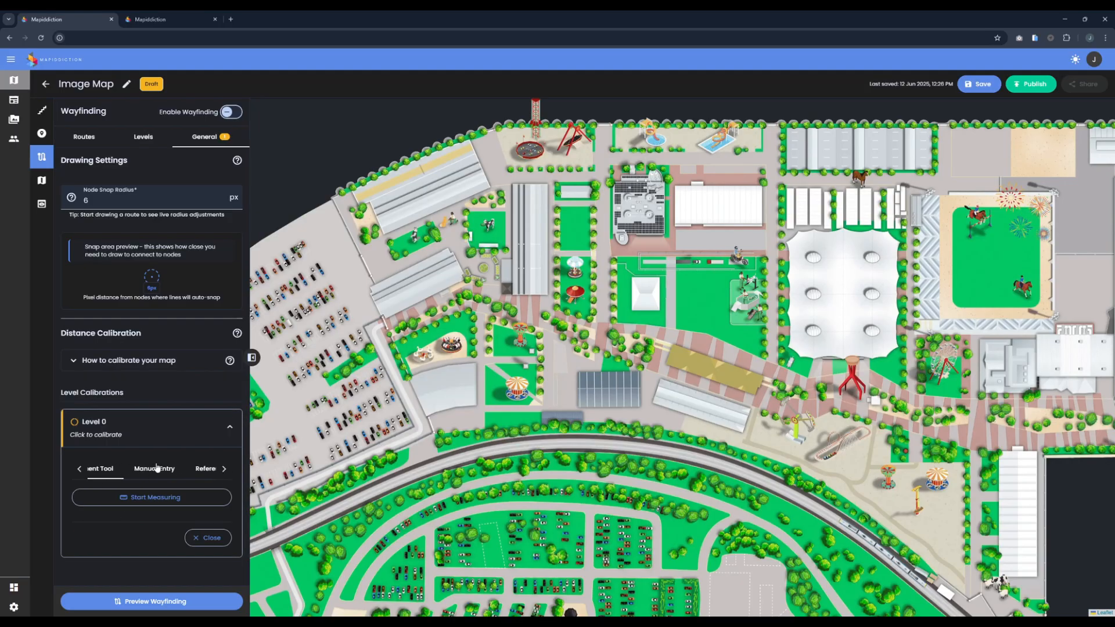
{"action": "left_click", "coordinate": [226, 471]}
{"action": "left_click", "coordinate": [79, 470]}
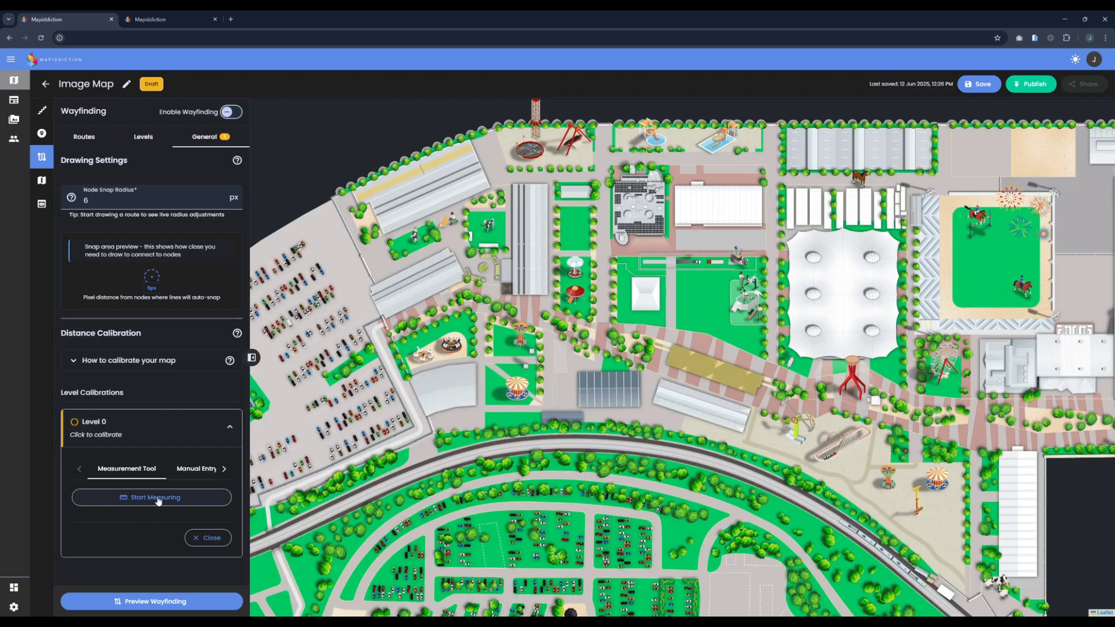
Step: Measure the upper edge of the white-roofed building from corner to corner for the Level 0 calibration
{"action": "scroll", "coordinate": [746, 192], "scroll_direction": "up", "scroll_amount": 2}
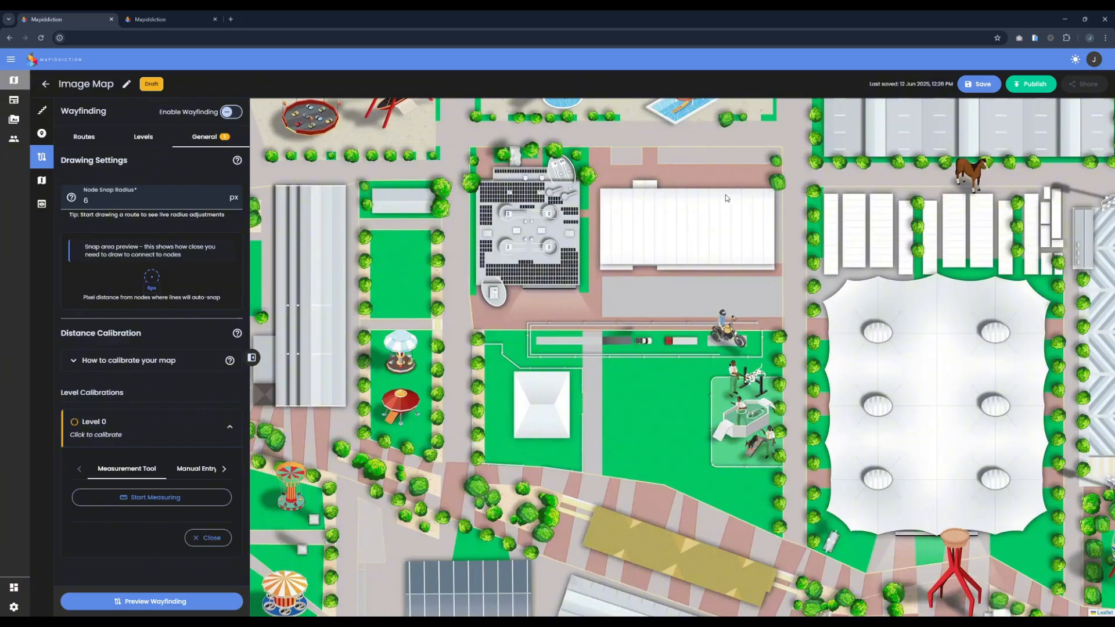
{"action": "scroll", "coordinate": [726, 194], "scroll_direction": "up", "scroll_amount": 2}
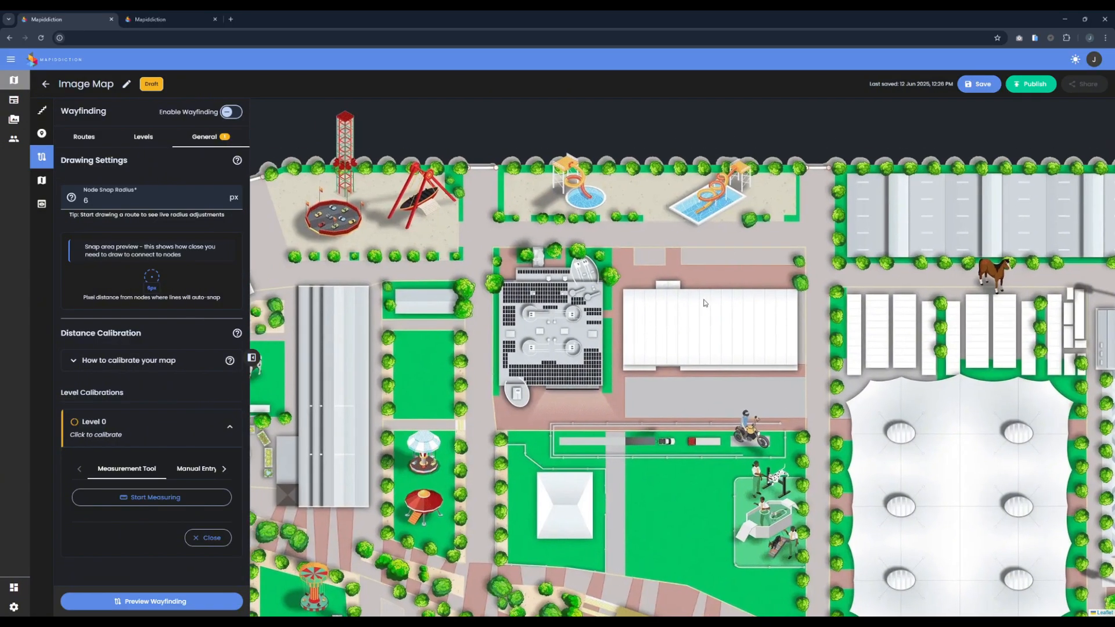
{"action": "scroll", "coordinate": [779, 326], "scroll_direction": "up", "scroll_amount": 3}
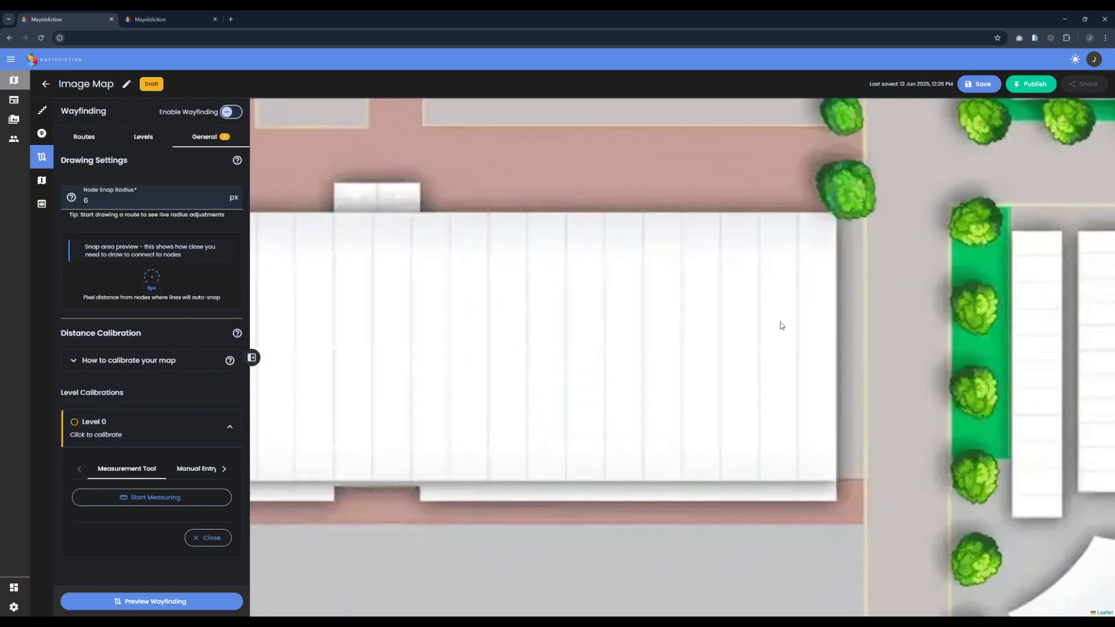
{"action": "scroll", "coordinate": [779, 318], "scroll_direction": "down", "scroll_amount": 2}
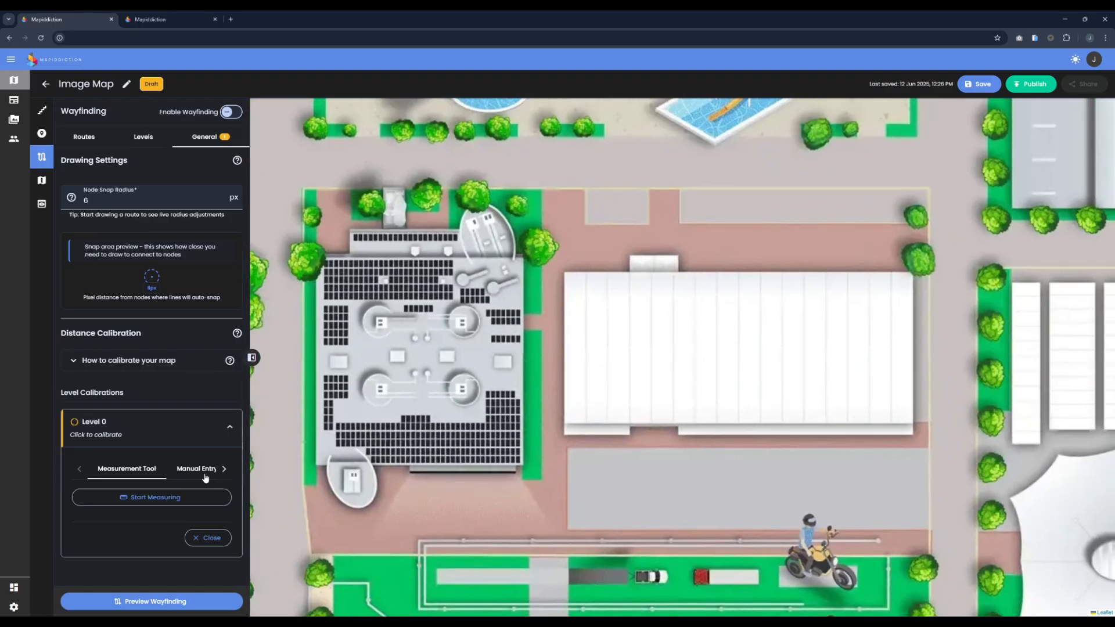
{"action": "left_click", "coordinate": [146, 497]}
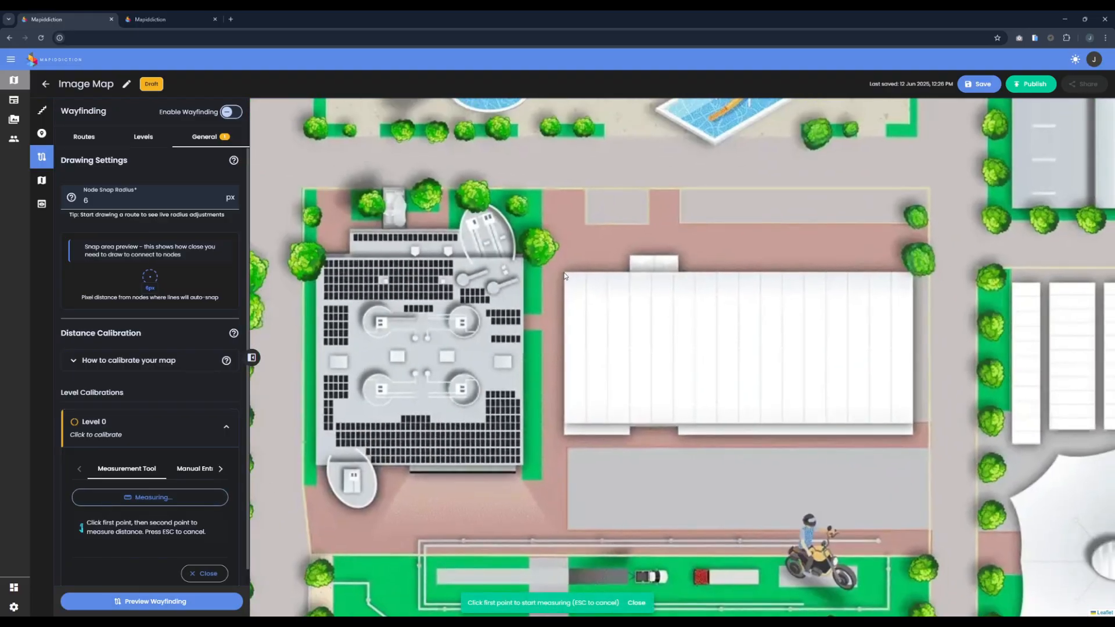
{"action": "left_click", "coordinate": [565, 271]}
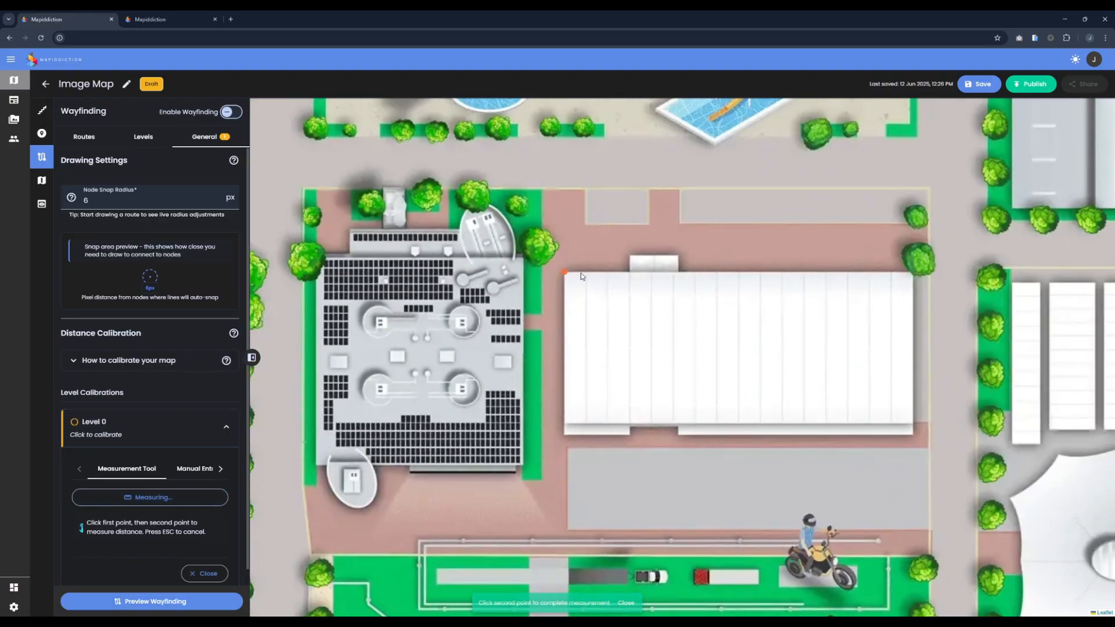
{"action": "left_click", "coordinate": [913, 273]}
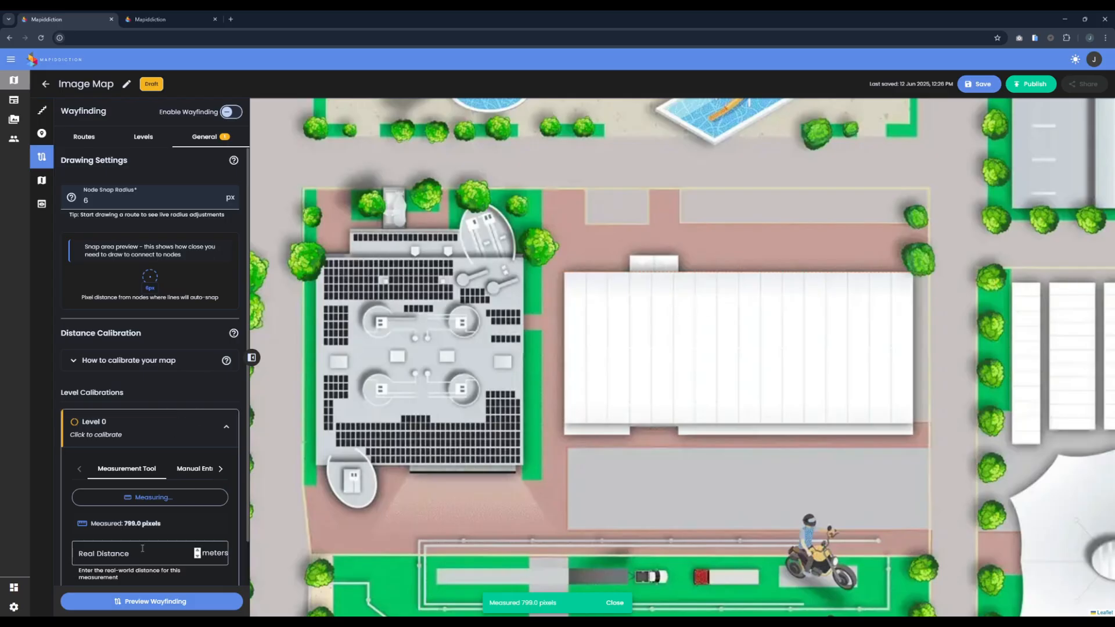
Step: Set the measurement's real distance to 20 meters and apply it to calibrate Level 0
{"action": "left_click", "coordinate": [127, 553]}
{"action": "type", "text": "10"}
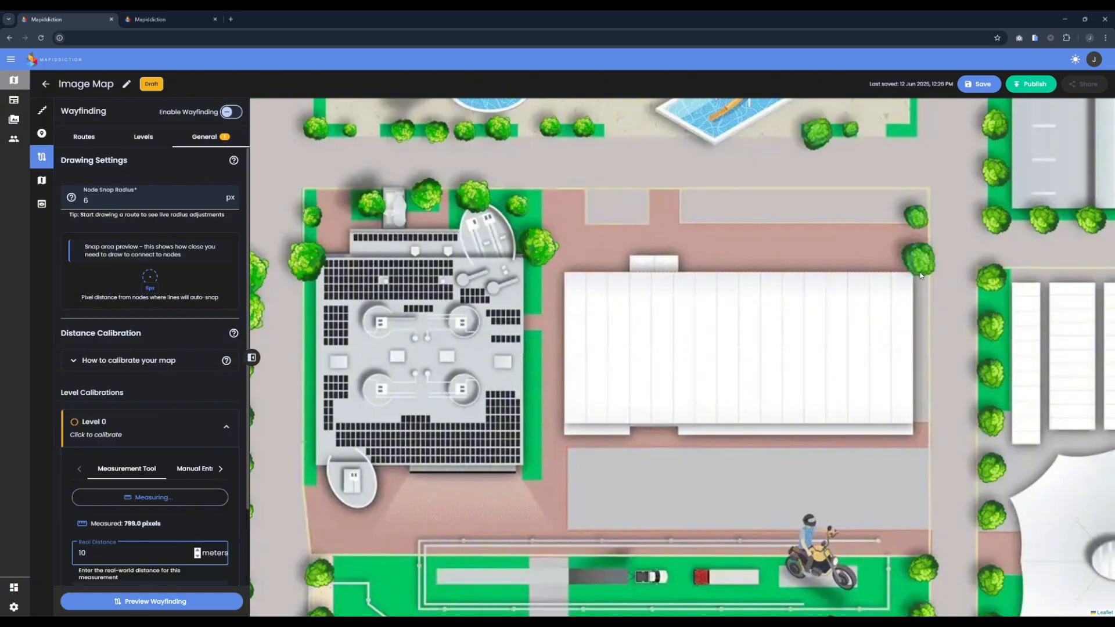
{"action": "double_click", "coordinate": [111, 552]}
{"action": "type", "text": "20"}
{"action": "scroll", "coordinate": [116, 511], "scroll_direction": "down", "scroll_amount": 3}
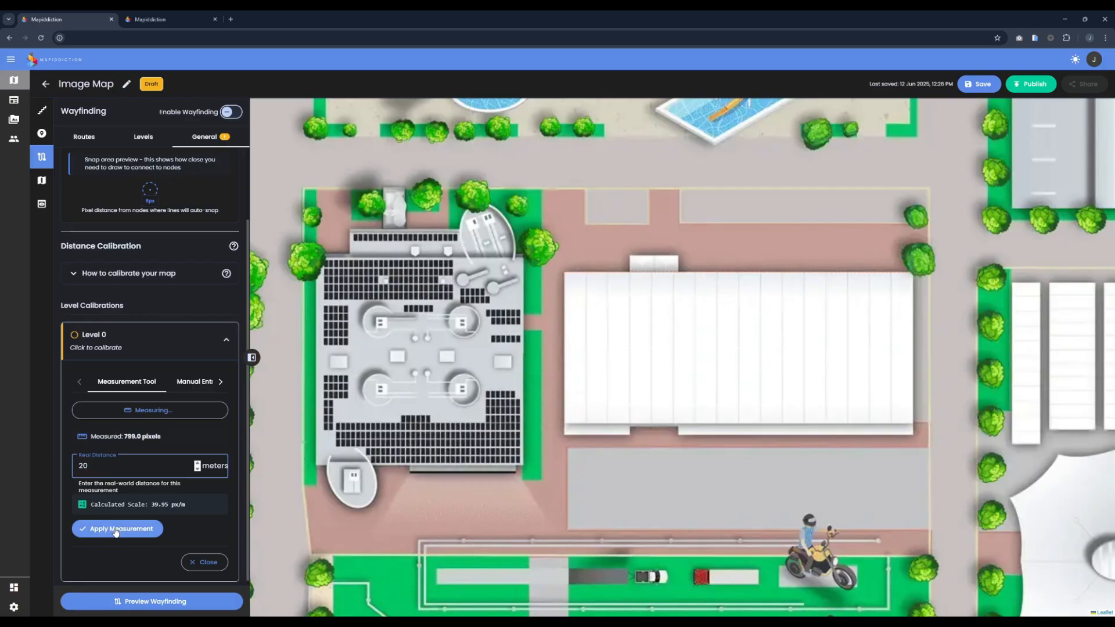
{"action": "left_click", "coordinate": [116, 530]}
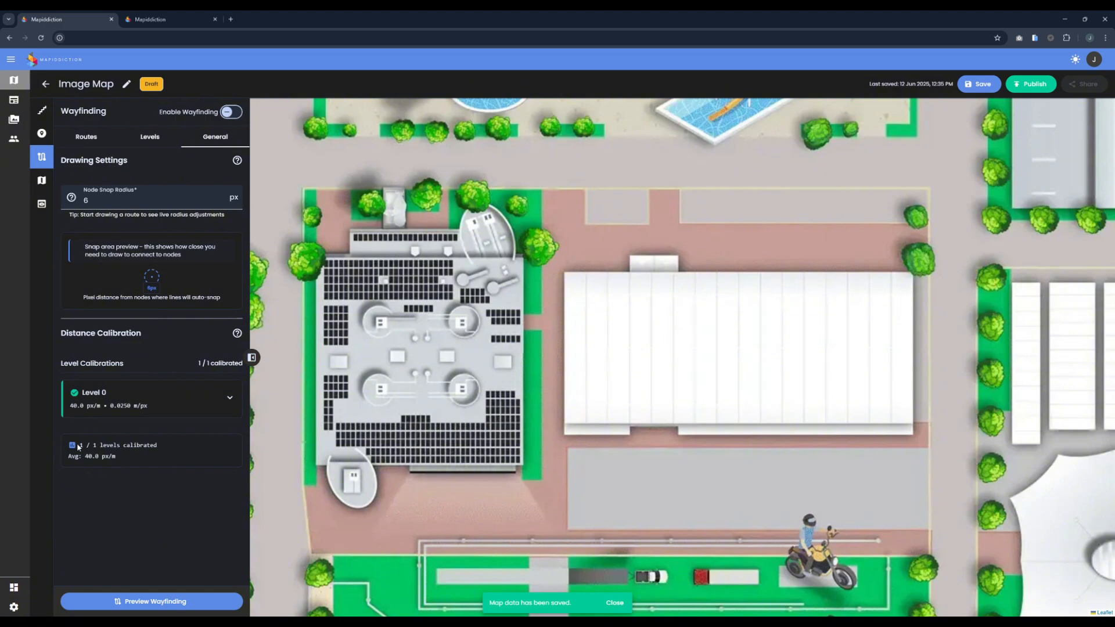
Step: Review the calibration summary for the number of calibrated levels and the average scale
{"action": "left_click_drag", "start_coordinate": [77, 445], "coordinate": [182, 453]}
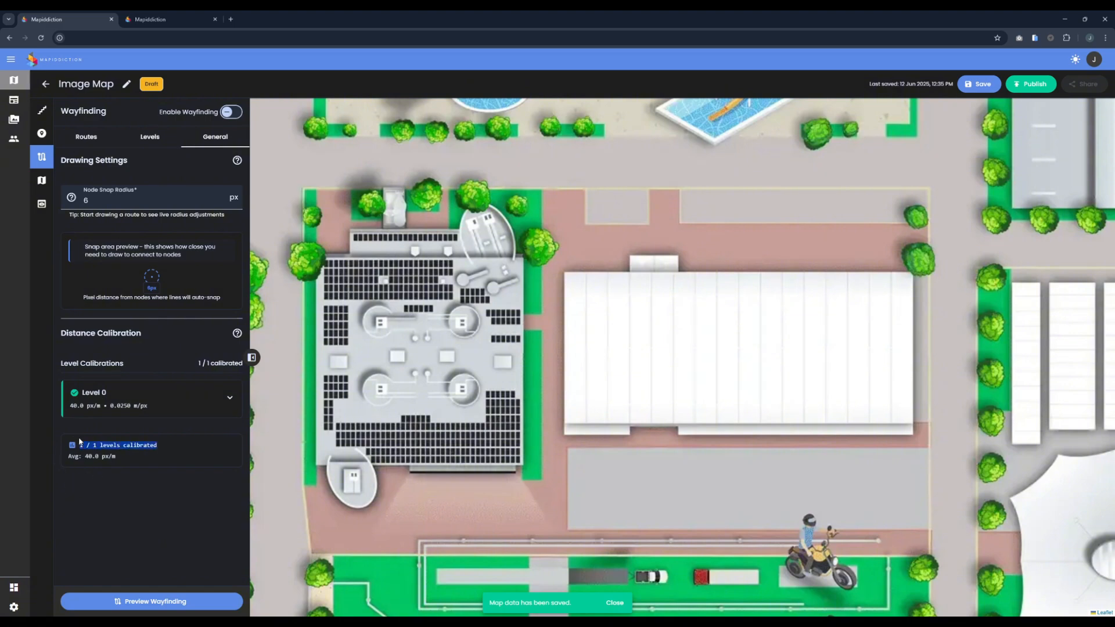
{"action": "left_click_drag", "start_coordinate": [83, 457], "coordinate": [128, 458]}
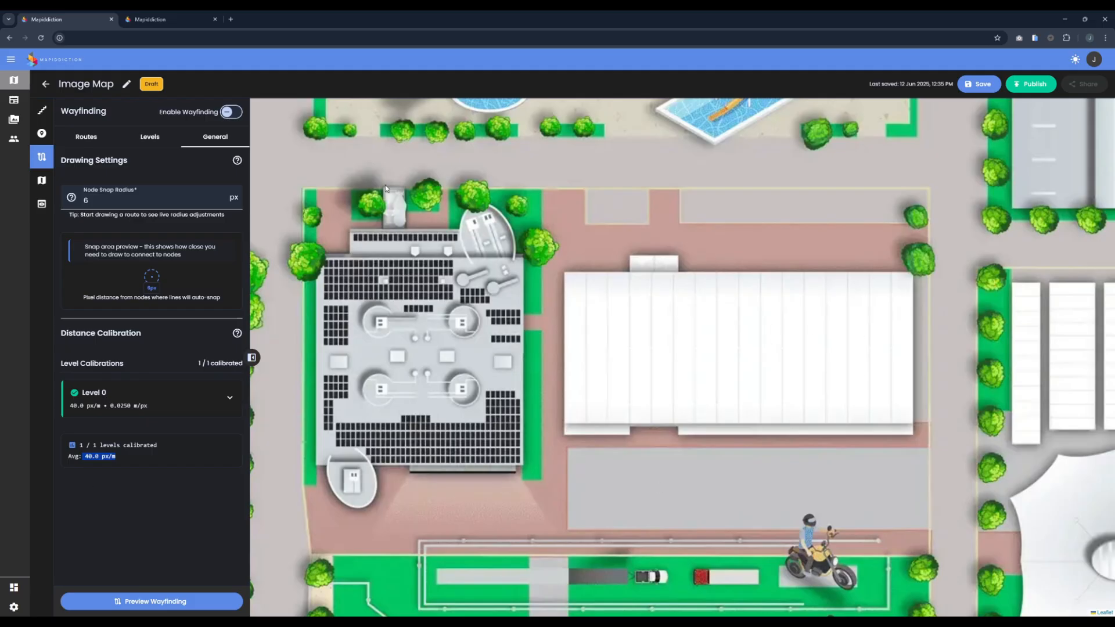
{"action": "left_click_drag", "start_coordinate": [430, 187], "coordinate": [586, 338]}
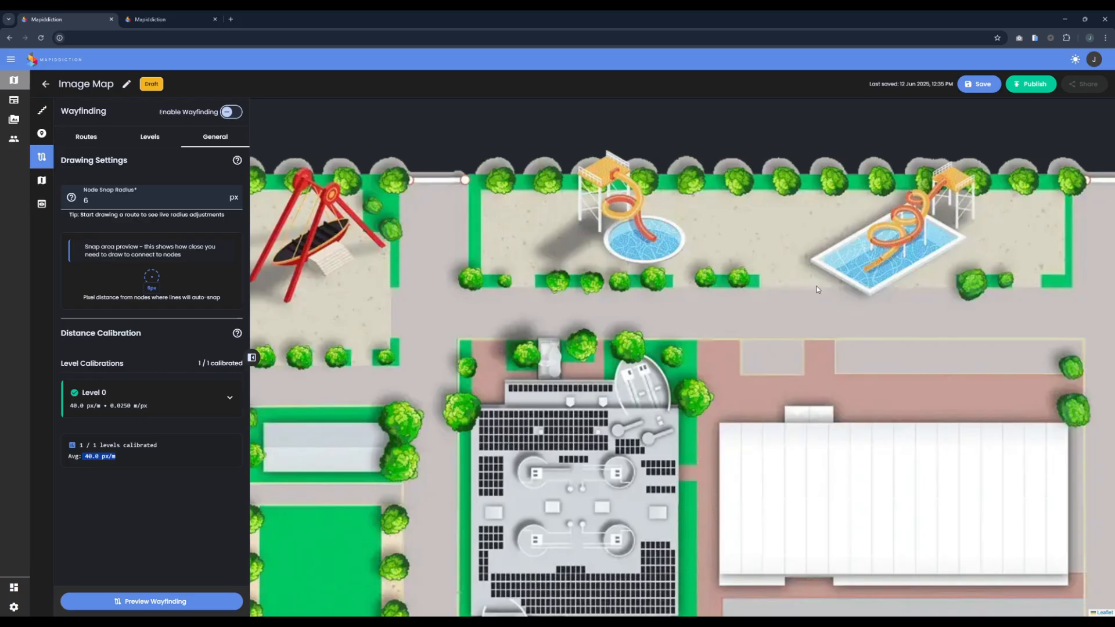
Step: Open the wayfinding route settings and survey the venue's paths and buildings on the map
{"action": "left_click", "coordinate": [87, 137]}
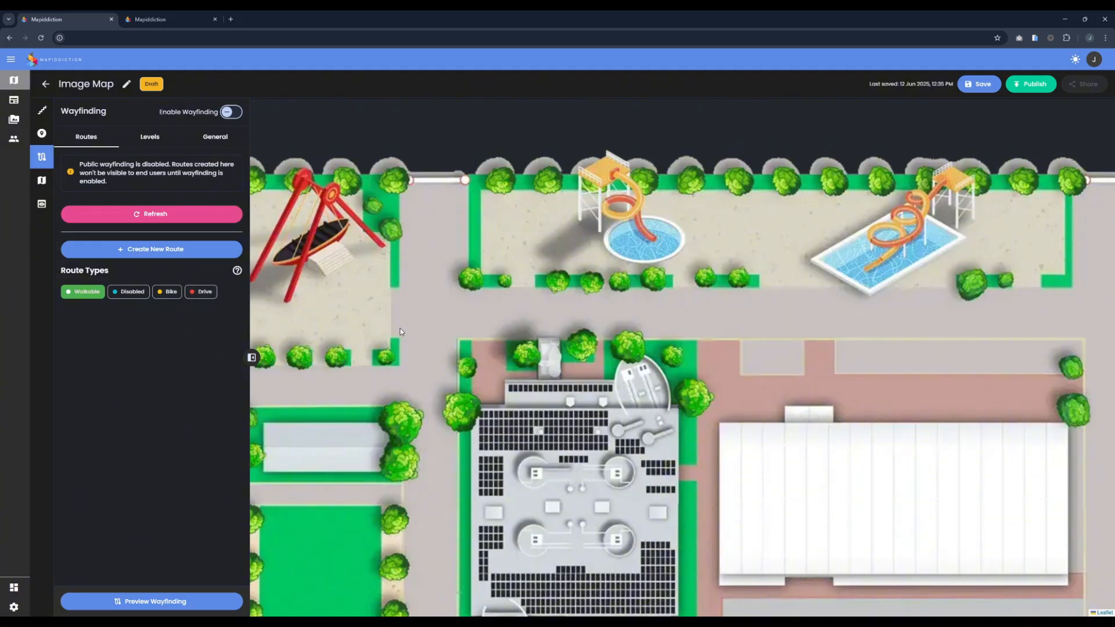
{"action": "scroll", "coordinate": [626, 323], "scroll_direction": "down", "scroll_amount": 2}
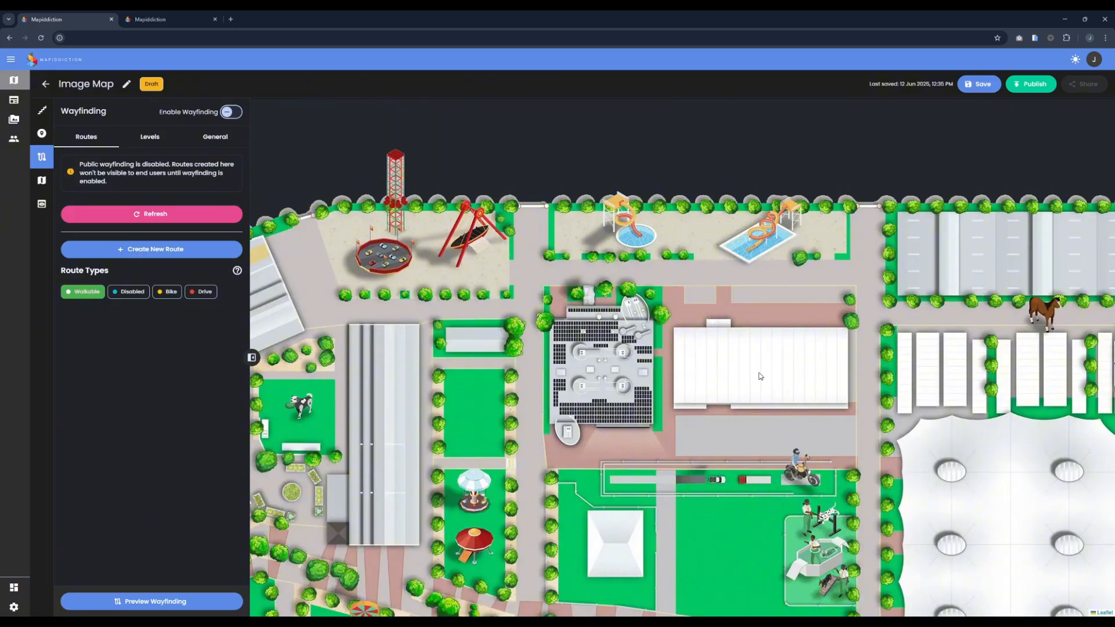
{"action": "scroll", "coordinate": [652, 386], "scroll_direction": "down", "scroll_amount": 2}
{"action": "left_click_drag", "start_coordinate": [718, 433], "coordinate": [649, 241]}
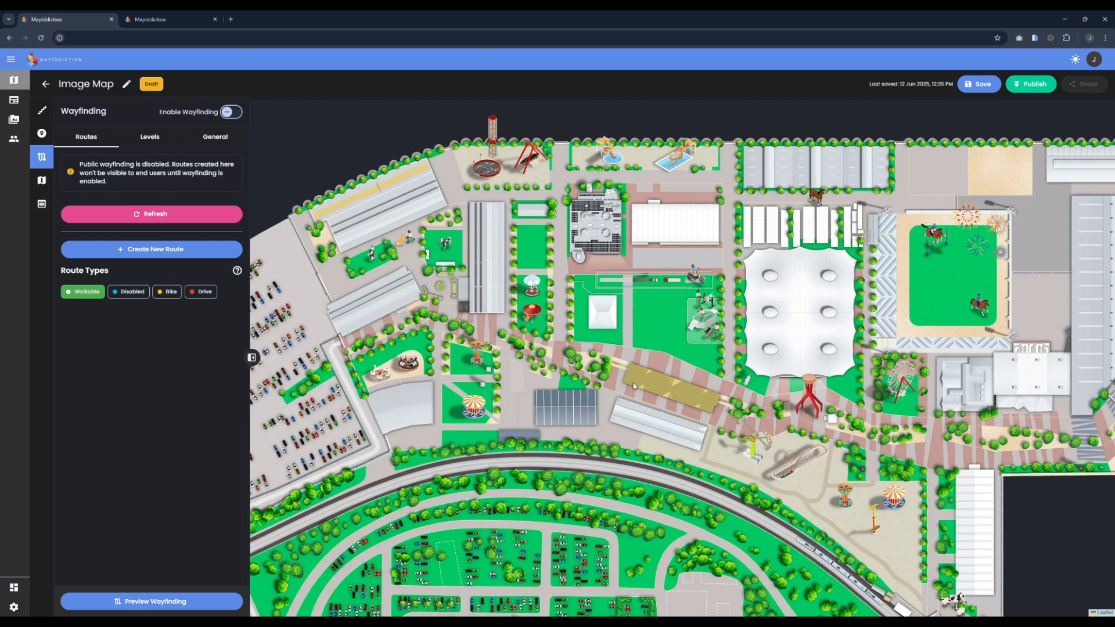
{"action": "left_click_drag", "start_coordinate": [850, 399], "coordinate": [804, 390]}
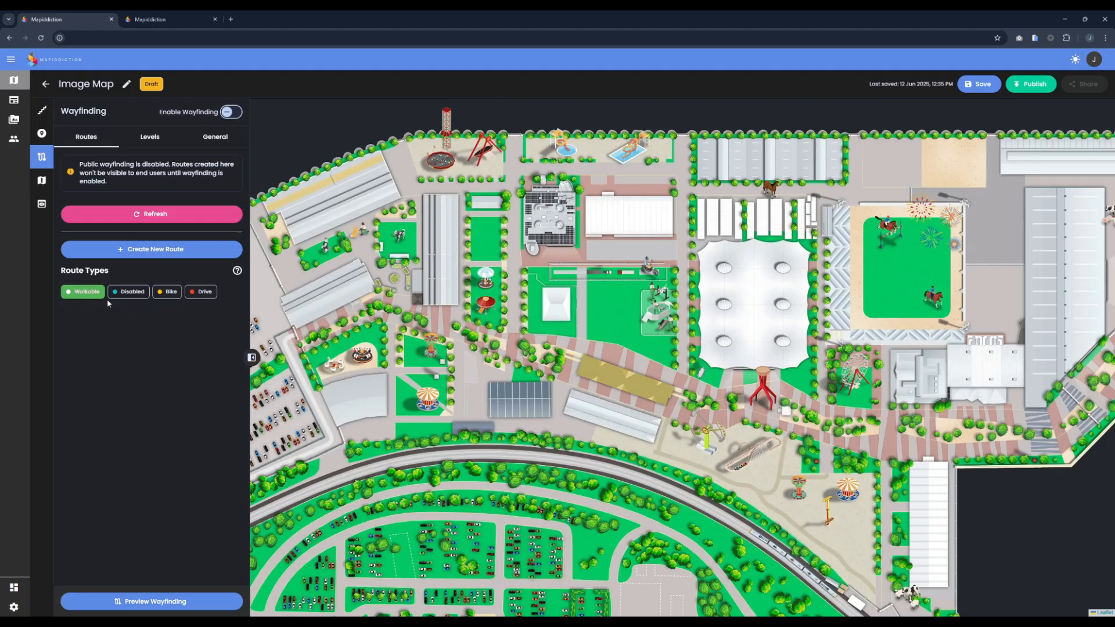
Step: Add the Disabled type alongside Walkable and start a new route at the car park's lower edge
{"action": "left_click", "coordinate": [133, 291]}
{"action": "left_click_drag", "start_coordinate": [455, 290], "coordinate": [598, 264]}
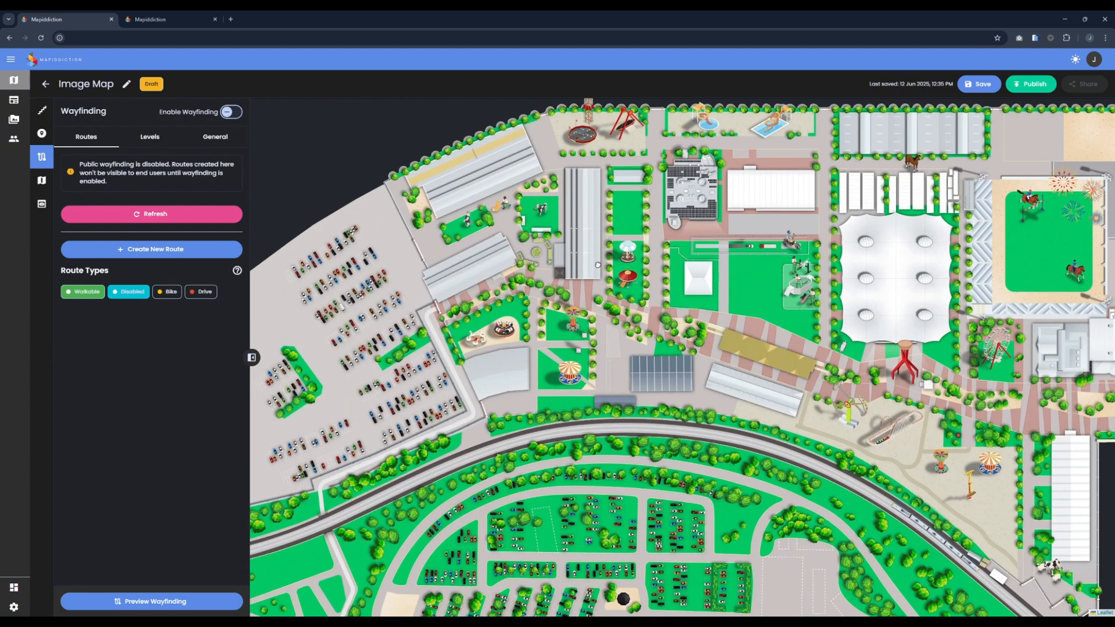
{"action": "left_click_drag", "start_coordinate": [717, 341], "coordinate": [692, 278]}
{"action": "left_click_drag", "start_coordinate": [358, 396], "coordinate": [450, 353]}
{"action": "scroll", "coordinate": [451, 353], "scroll_direction": "up", "scroll_amount": 1}
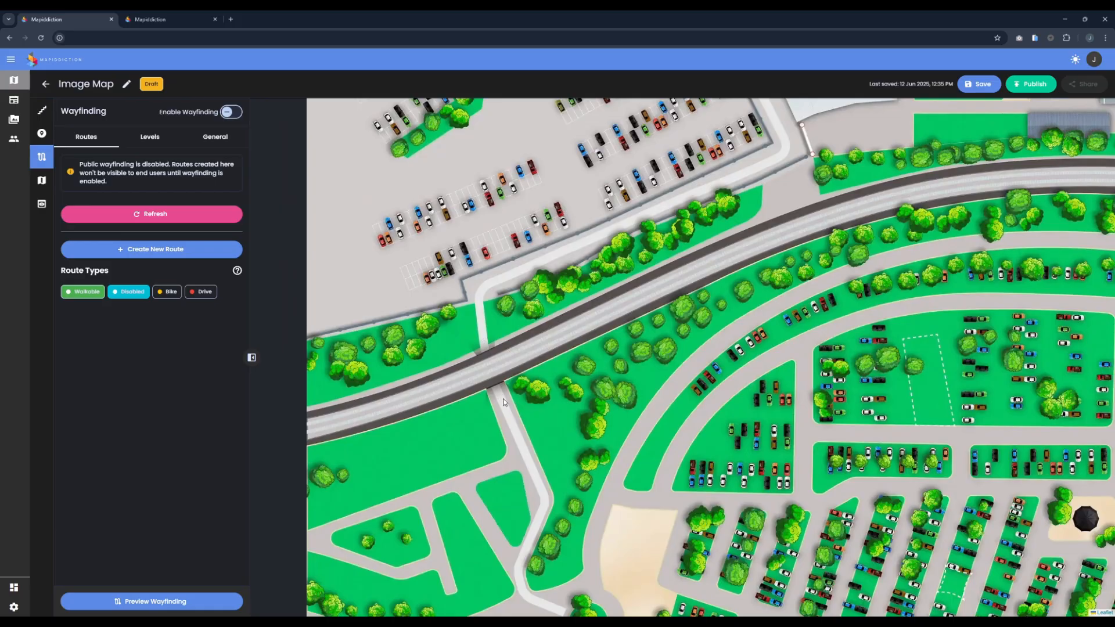
{"action": "left_click", "coordinate": [174, 249]}
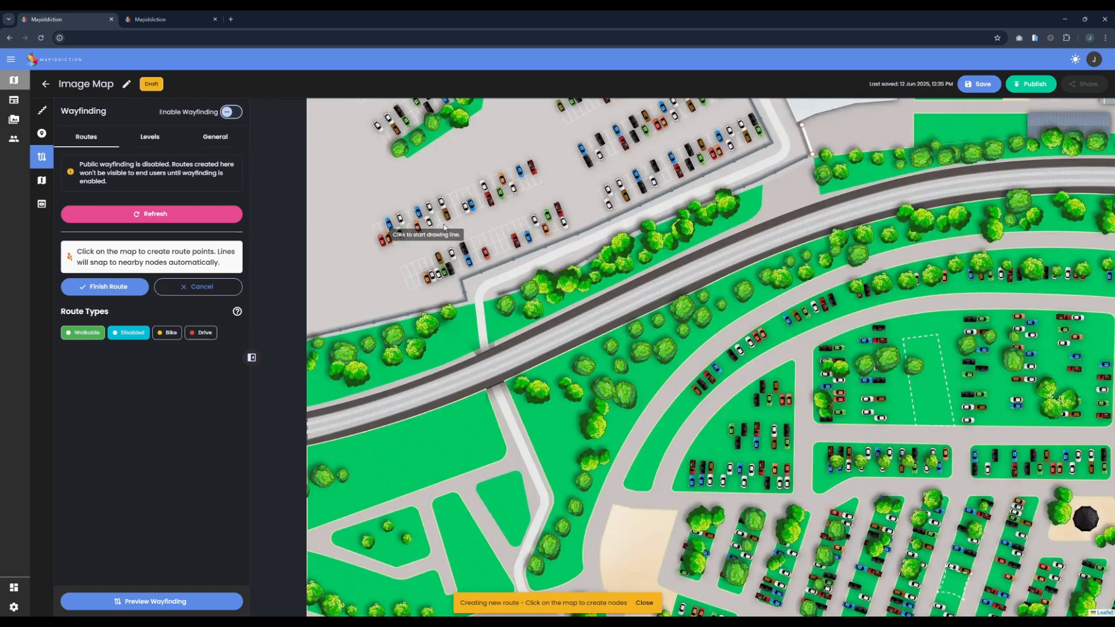
Step: Draw the route along the white path beside the car park down to the railway, and check its route details
{"action": "left_click", "coordinate": [778, 125]}
{"action": "left_click", "coordinate": [787, 147]}
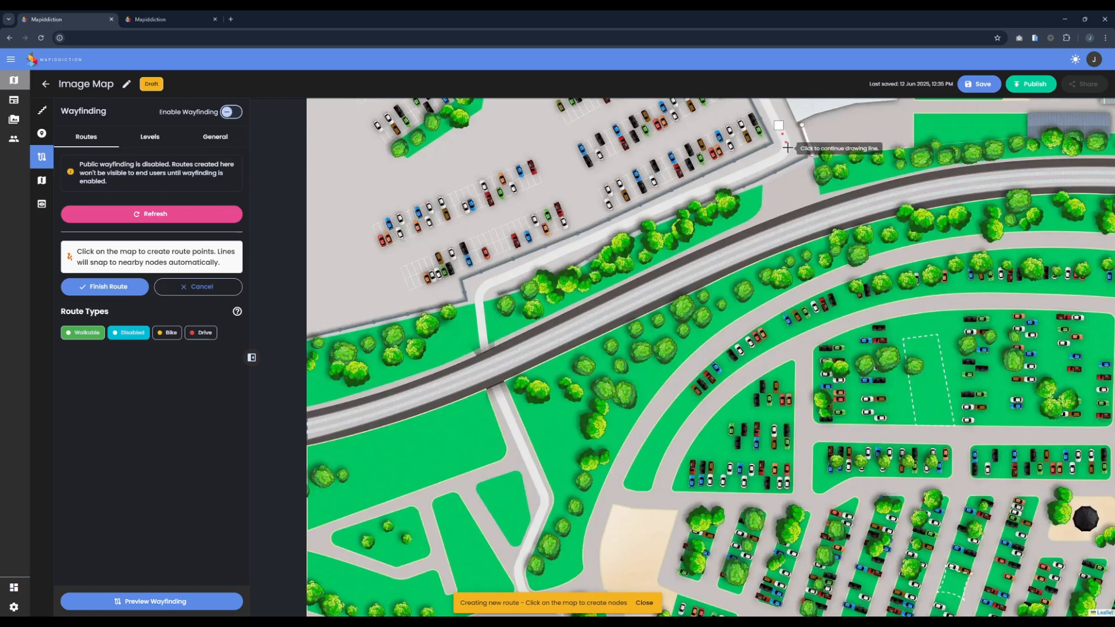
{"action": "left_click", "coordinate": [760, 167]}
{"action": "left_click", "coordinate": [691, 196]}
{"action": "left_click", "coordinate": [597, 234]}
{"action": "left_click", "coordinate": [521, 270]}
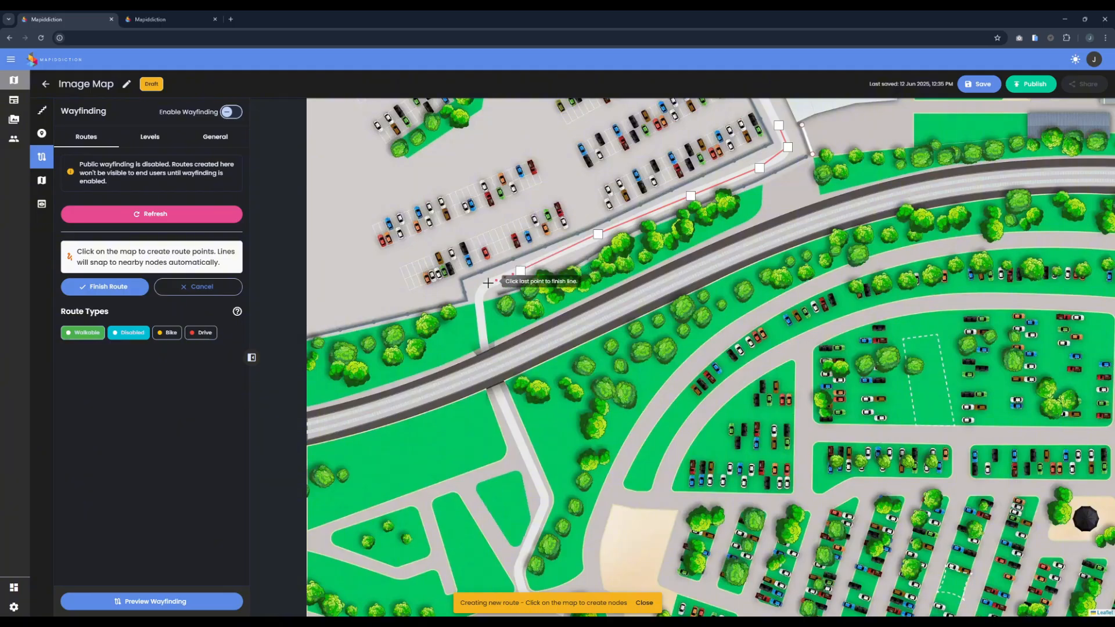
{"action": "left_click", "coordinate": [481, 288]}
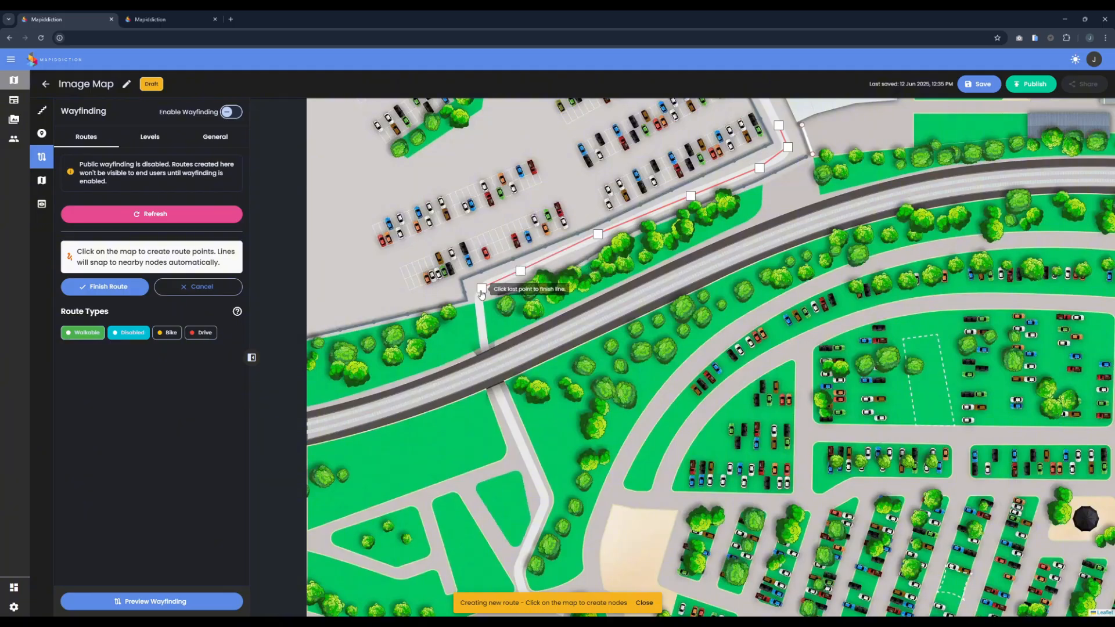
{"action": "left_click", "coordinate": [482, 342]}
{"action": "left_click", "coordinate": [482, 343]}
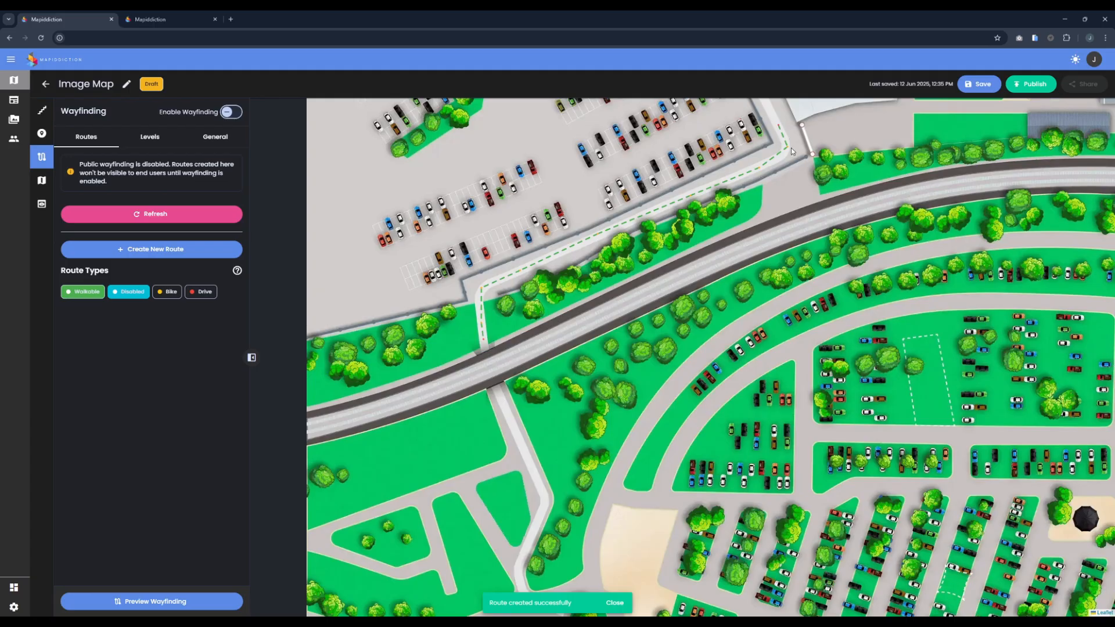
{"action": "left_click", "coordinate": [481, 330]}
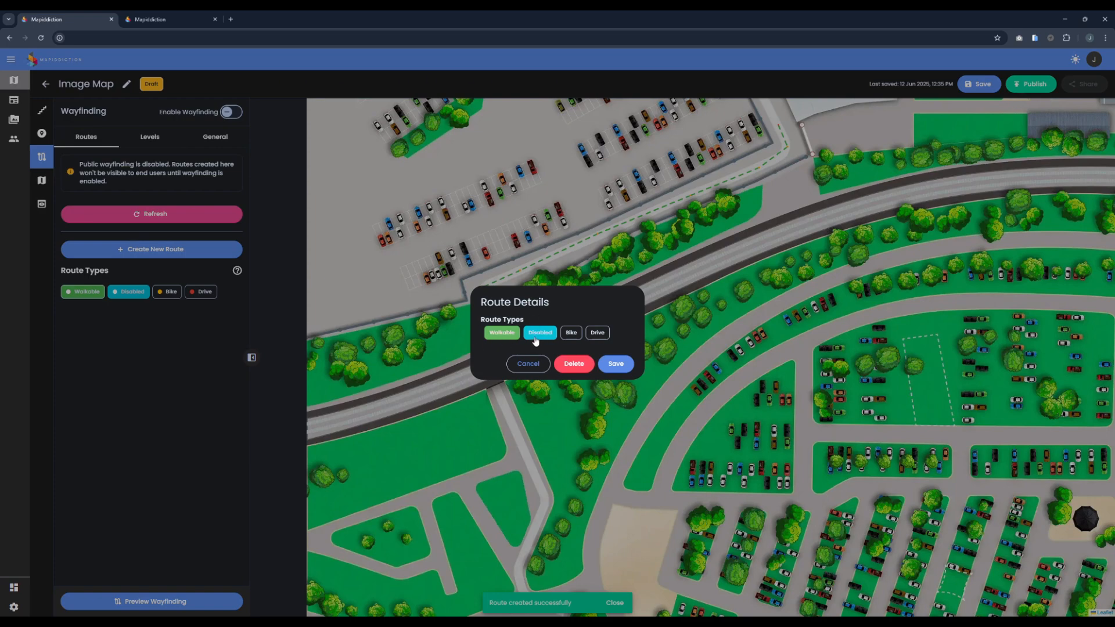
{"action": "left_click", "coordinate": [529, 366]}
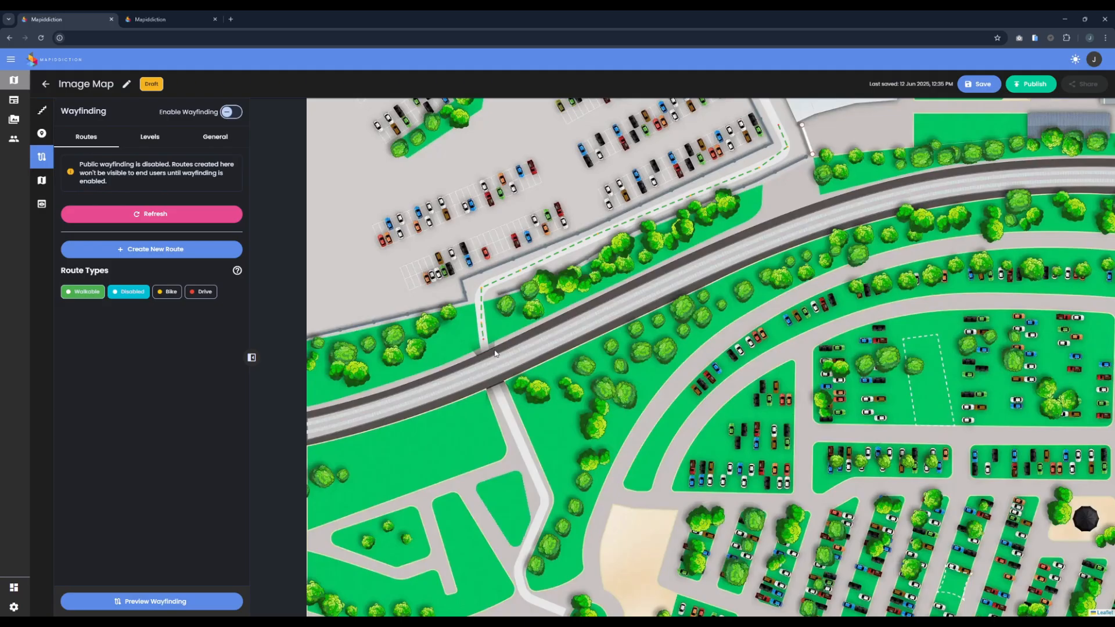
Step: Limit the route types to Walkable and start another new route near the existing route's end above the railway
{"action": "left_click", "coordinate": [129, 293]}
{"action": "left_click", "coordinate": [186, 250]}
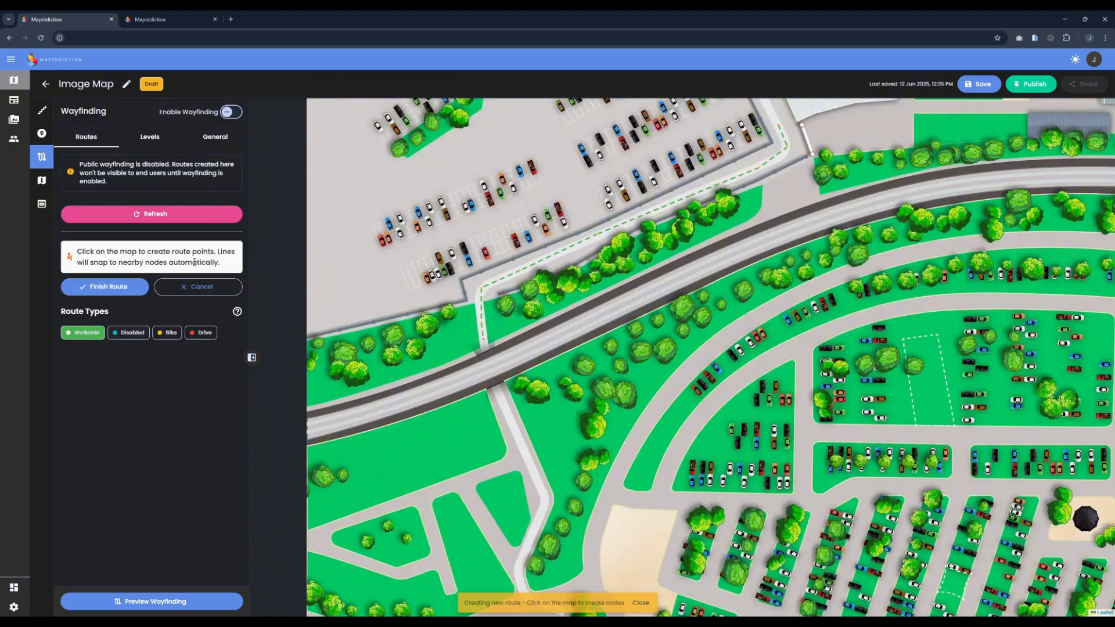
{"action": "scroll", "coordinate": [497, 378], "scroll_direction": "up", "scroll_amount": 2}
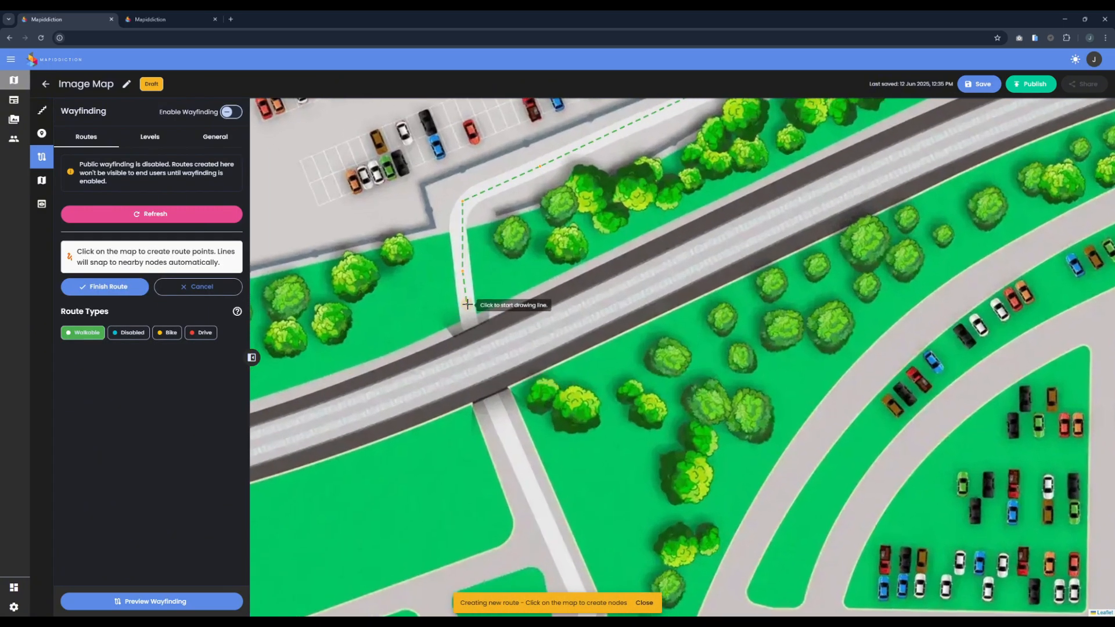
{"action": "left_click", "coordinate": [467, 304]}
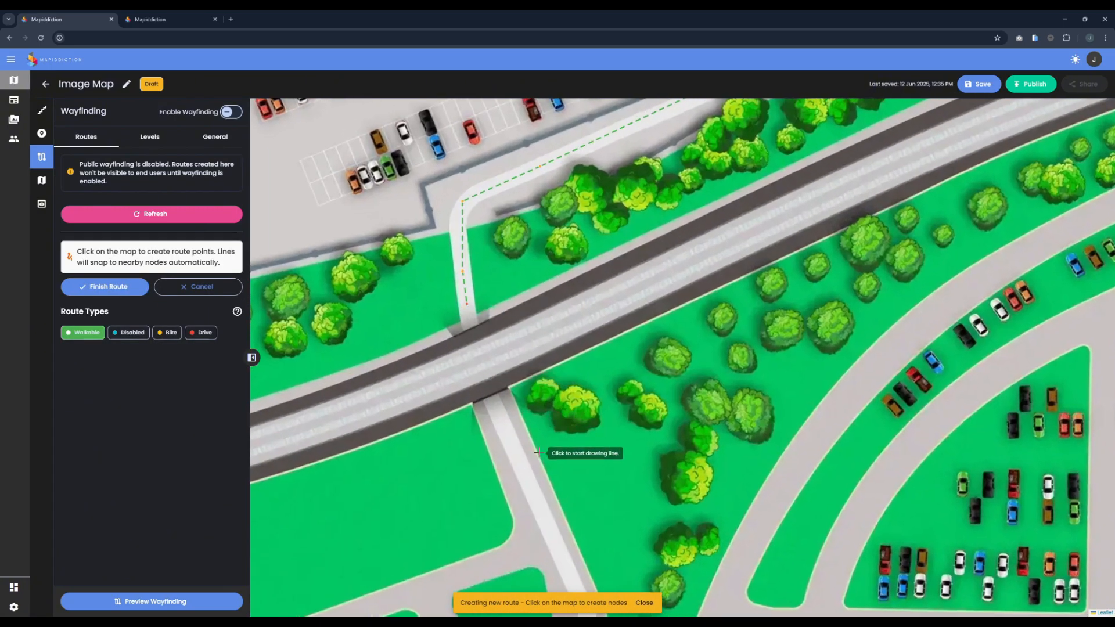
Step: Examine the existing route's course and the node markers near its end above the railway
{"action": "scroll", "coordinate": [506, 429], "scroll_direction": "down", "scroll_amount": 2}
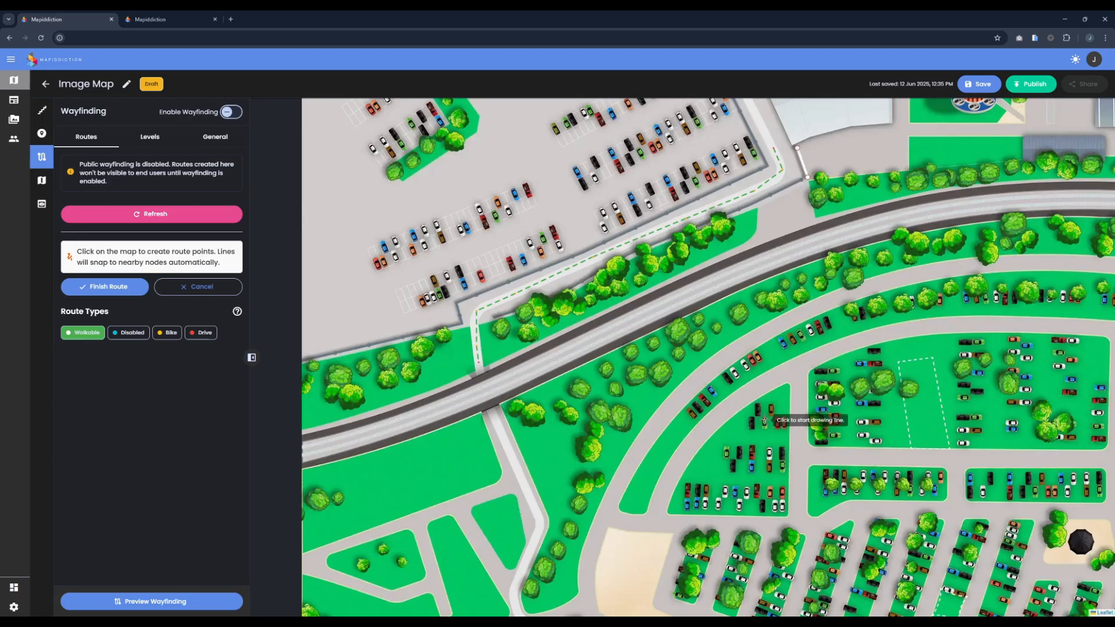
{"action": "scroll", "coordinate": [789, 408], "scroll_direction": "down", "scroll_amount": 3}
{"action": "scroll", "coordinate": [483, 401], "scroll_direction": "up", "scroll_amount": 2}
{"action": "left_click_drag", "start_coordinate": [483, 401], "coordinate": [633, 421]}
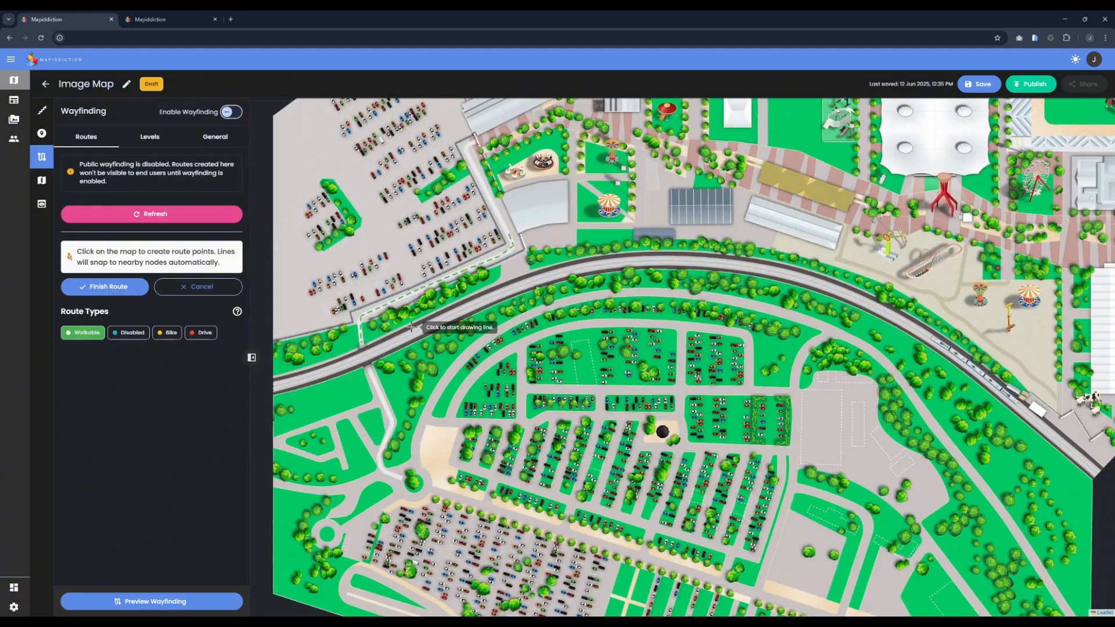
{"action": "scroll", "coordinate": [410, 328], "scroll_direction": "up", "scroll_amount": 3}
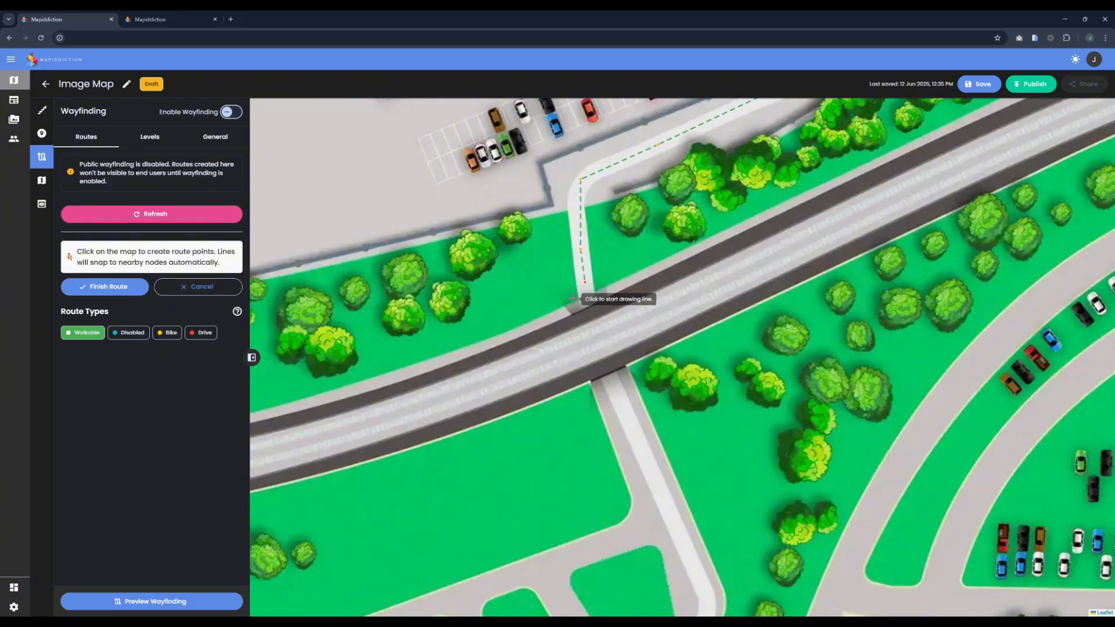
{"action": "scroll", "coordinate": [616, 306], "scroll_direction": "up", "scroll_amount": 2}
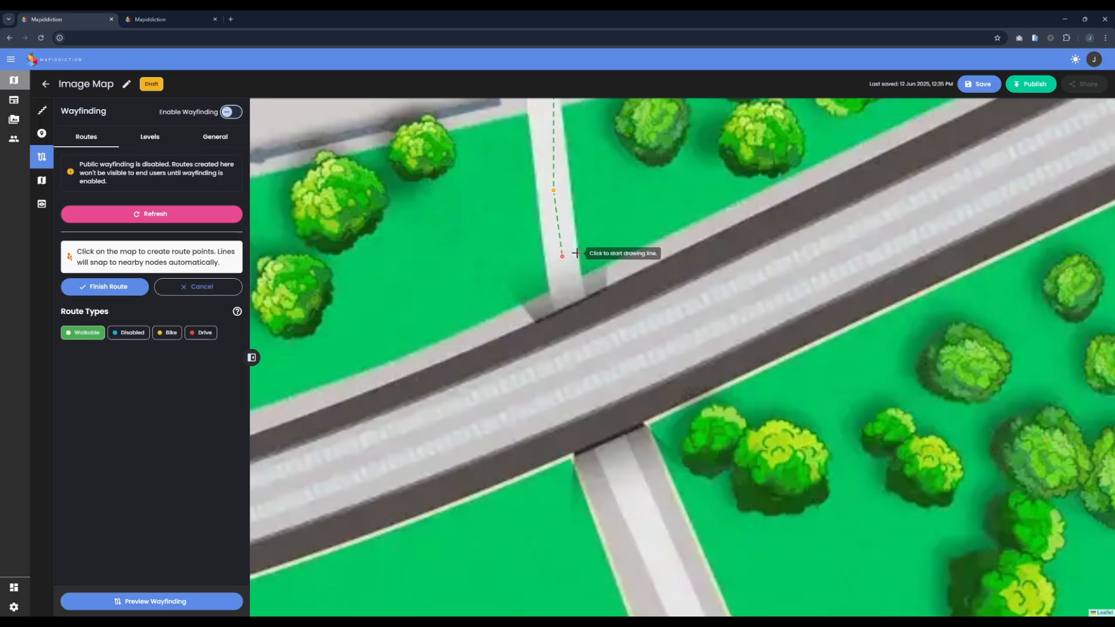
{"action": "scroll", "coordinate": [574, 251], "scroll_direction": "up", "scroll_amount": 1}
{"action": "left_click_drag", "start_coordinate": [575, 251], "coordinate": [596, 298]}
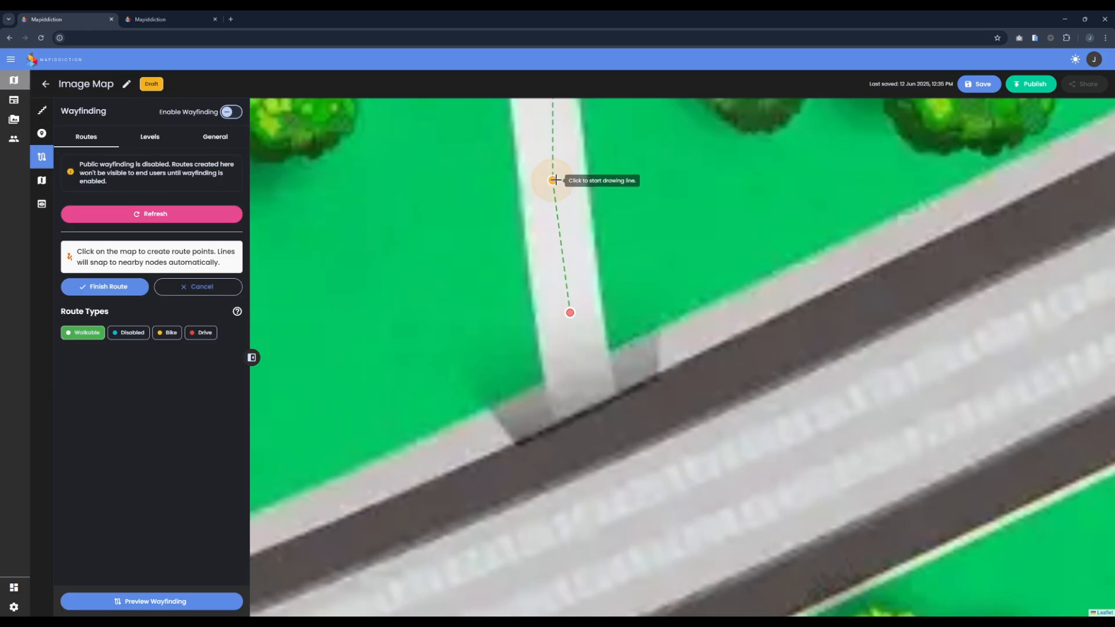
{"action": "left_click_drag", "start_coordinate": [618, 186], "coordinate": [612, 269]}
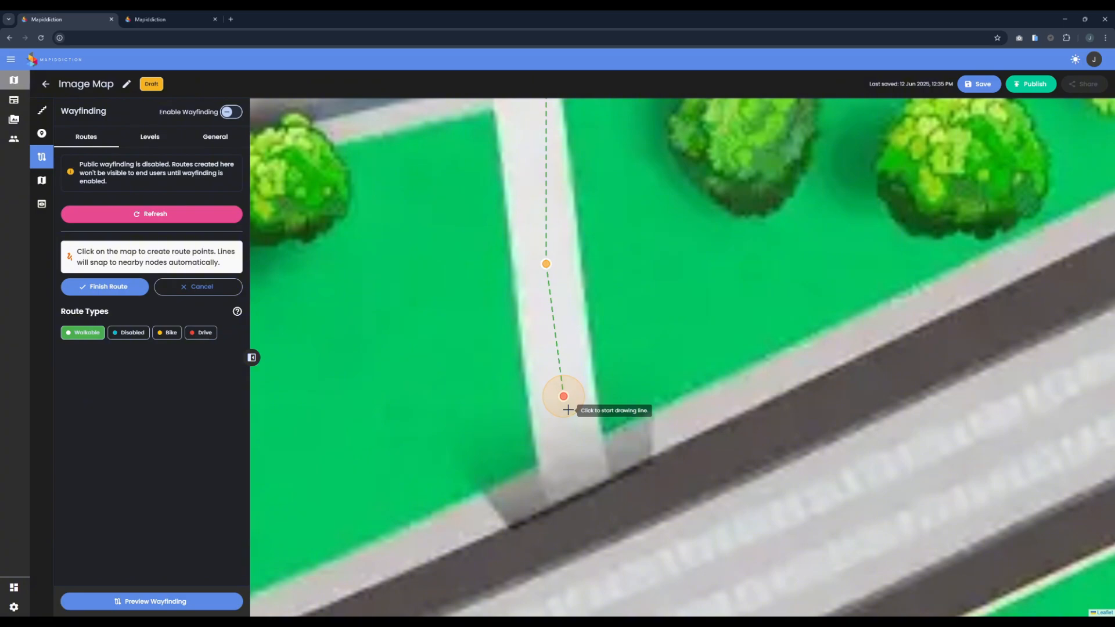
Step: Draw the Walkable route from beside the tree-filled roundabout along the white path up to its bend
{"action": "scroll", "coordinate": [575, 404], "scroll_direction": "down", "scroll_amount": 2}
{"action": "left_click_drag", "start_coordinate": [620, 430], "coordinate": [559, 253]}
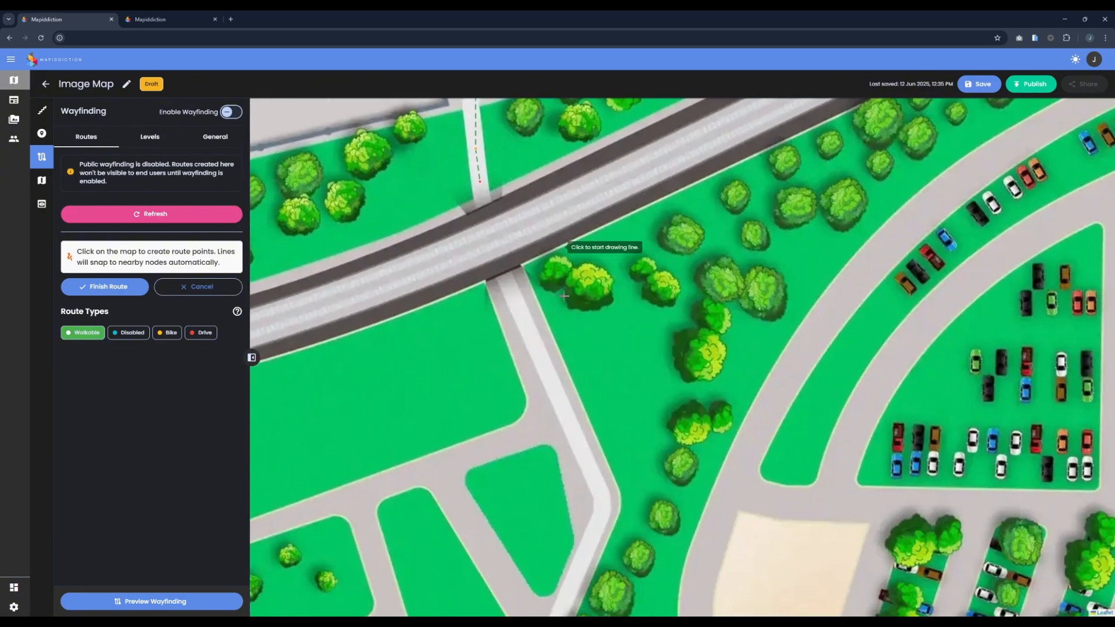
{"action": "left_click_drag", "start_coordinate": [561, 450], "coordinate": [547, 230]}
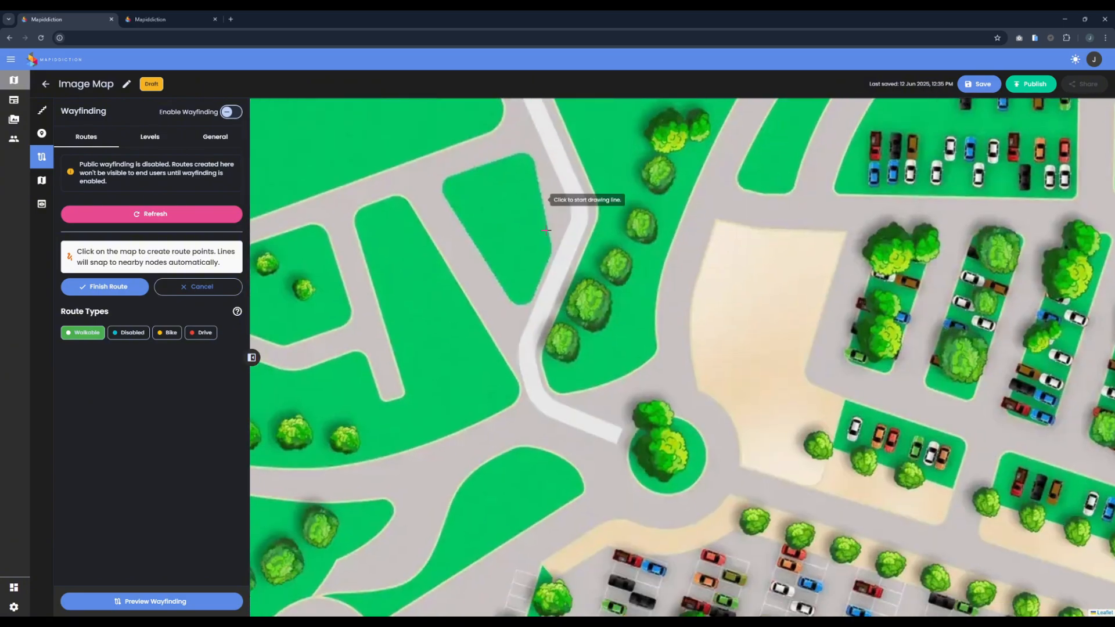
{"action": "left_click", "coordinate": [612, 434]}
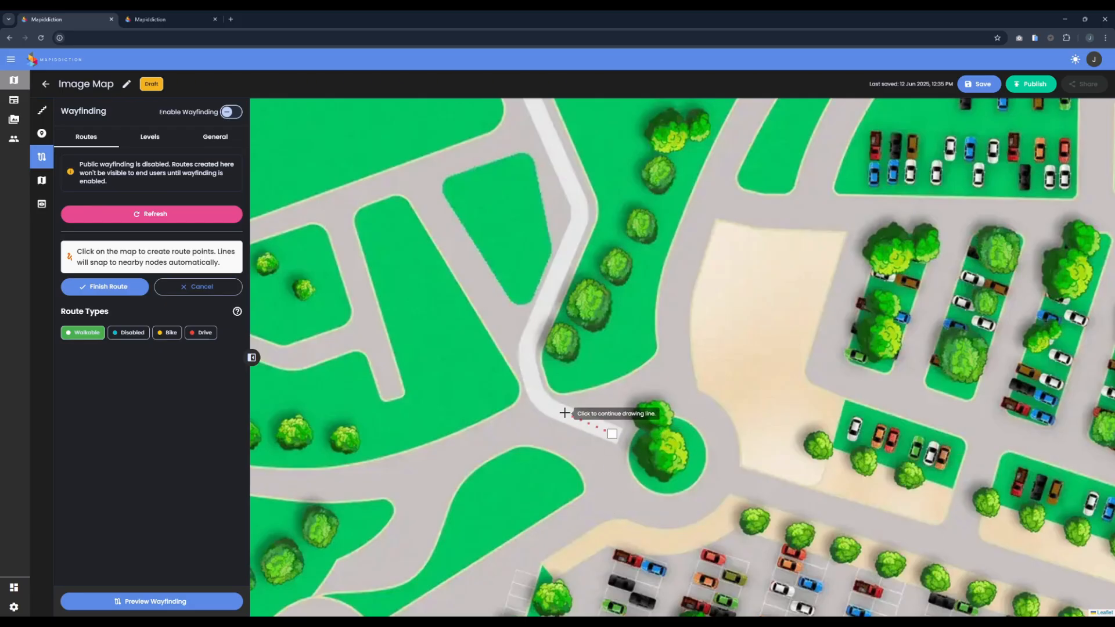
{"action": "left_click", "coordinate": [565, 413]}
{"action": "left_click", "coordinate": [534, 393]}
{"action": "left_click", "coordinate": [534, 351]}
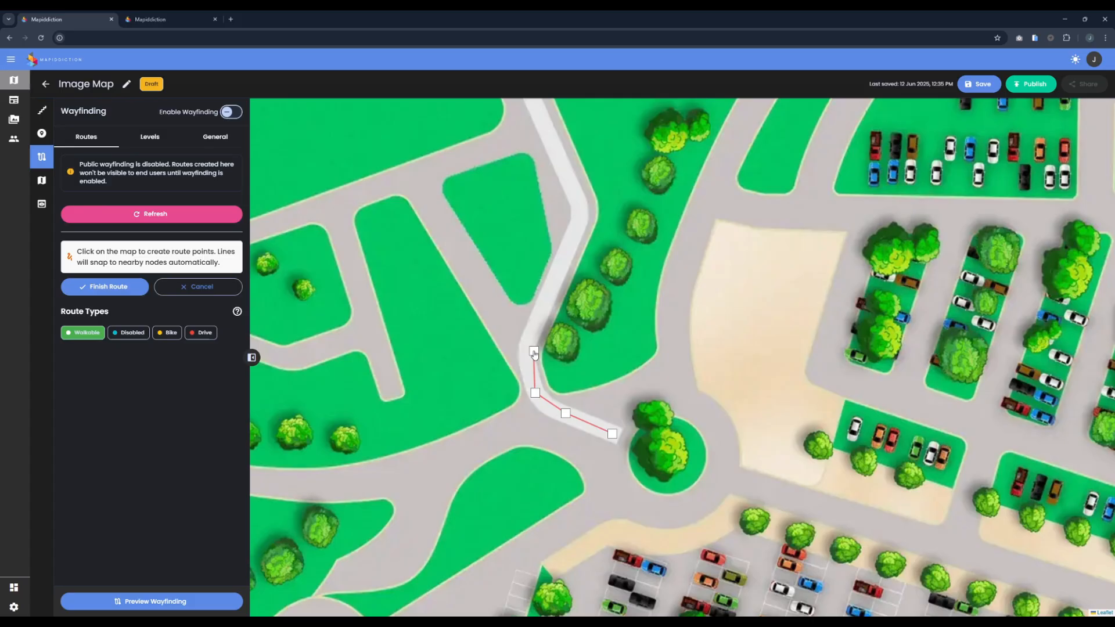
{"action": "left_click", "coordinate": [549, 286]}
{"action": "left_click", "coordinate": [575, 231]}
{"action": "left_click", "coordinate": [578, 199]}
Step: Continue the route up the white path, across the railway, and finish it on the existing route's end node
{"action": "left_click_drag", "start_coordinate": [552, 173], "coordinate": [604, 412]}
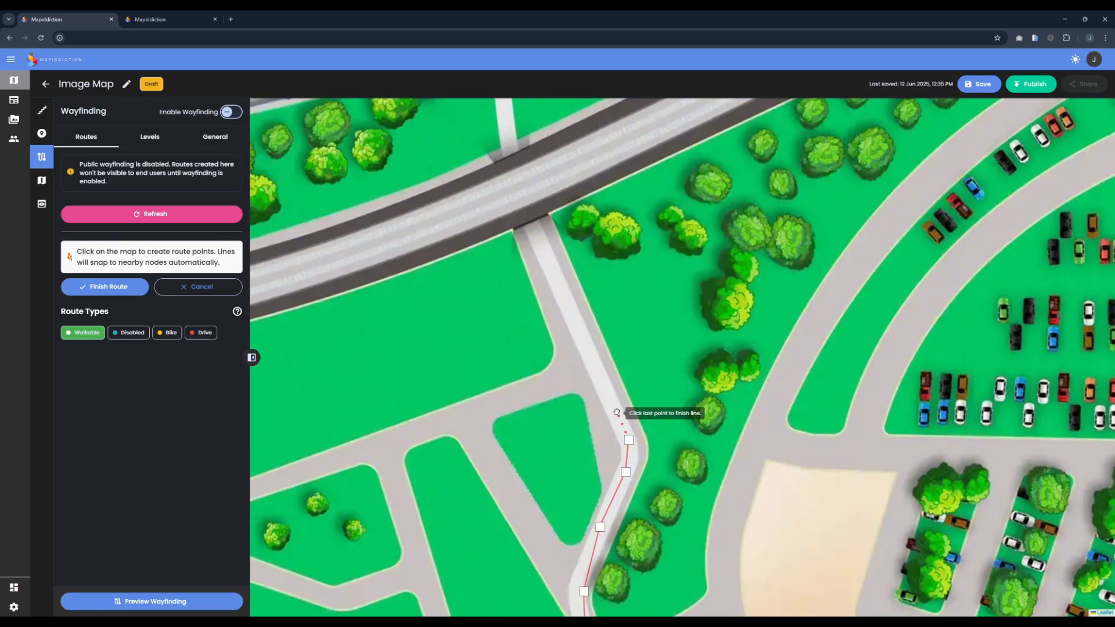
{"action": "left_click", "coordinate": [600, 370]}
{"action": "left_click", "coordinate": [564, 289]}
{"action": "left_click", "coordinate": [532, 226]}
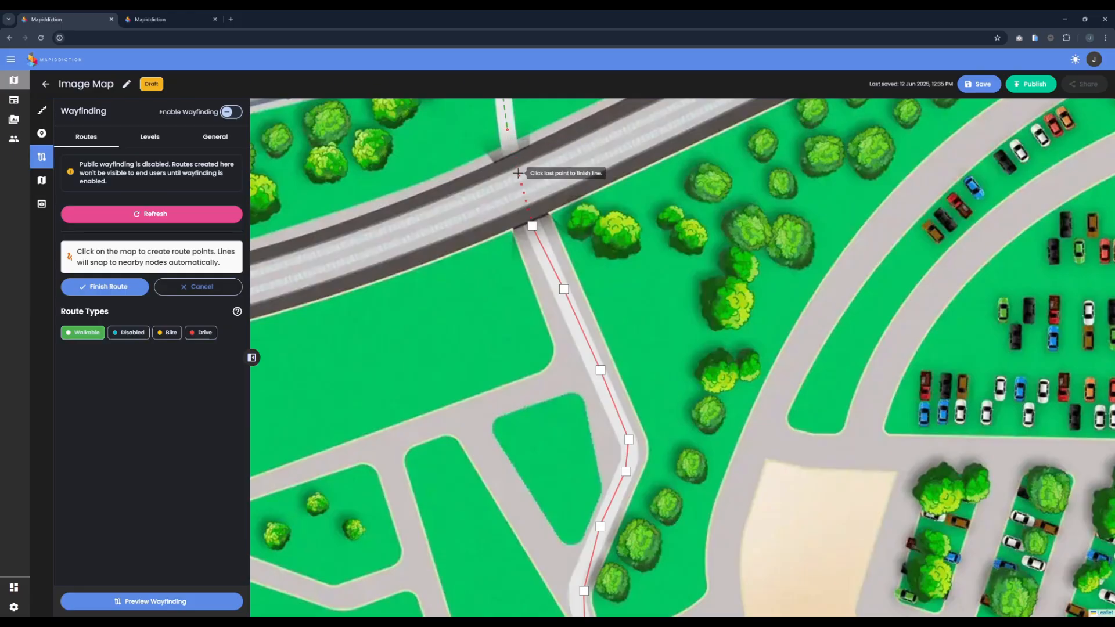
{"action": "left_click", "coordinate": [521, 187]}
{"action": "left_click", "coordinate": [507, 129]}
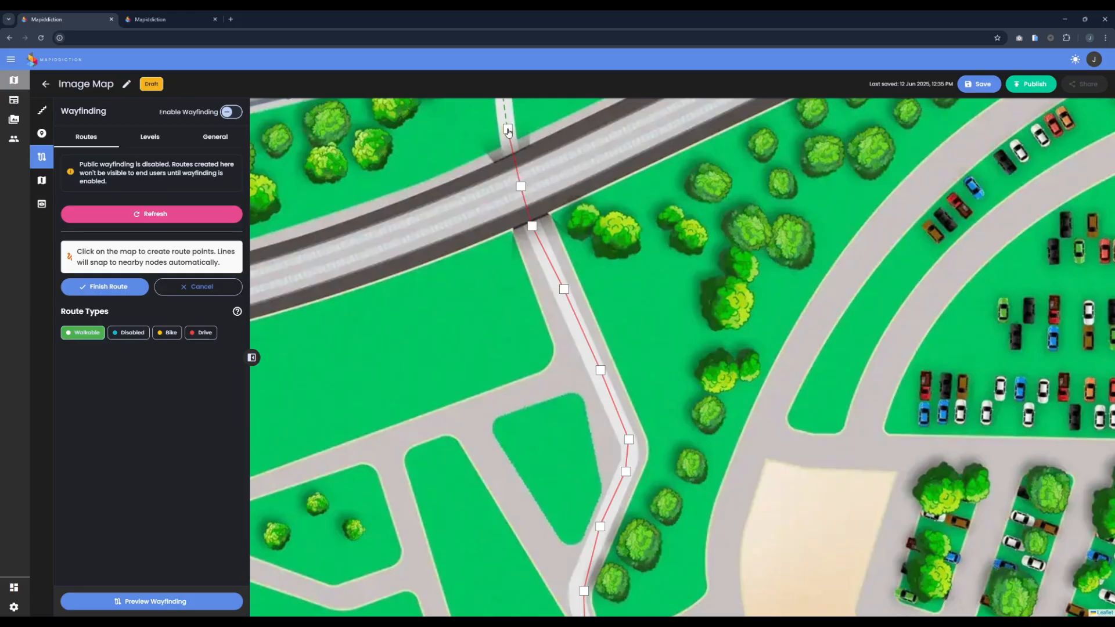
{"action": "left_click", "coordinate": [507, 130]}
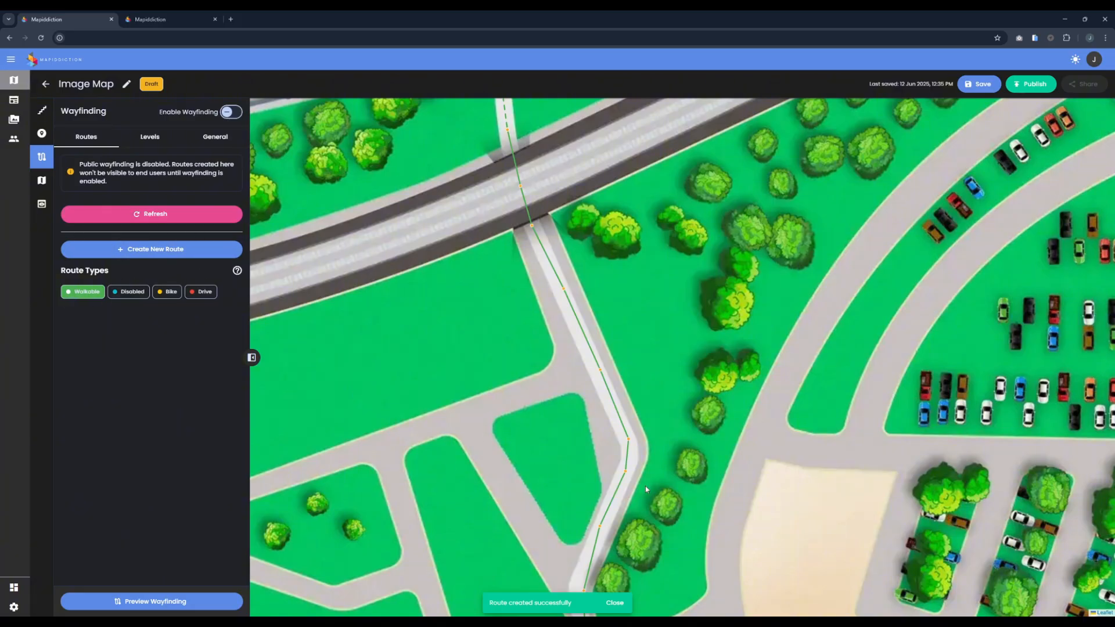
Step: Delete the route segment directly above the bend in the white path south of the railway
{"action": "left_click_drag", "start_coordinate": [646, 486], "coordinate": [639, 329]}
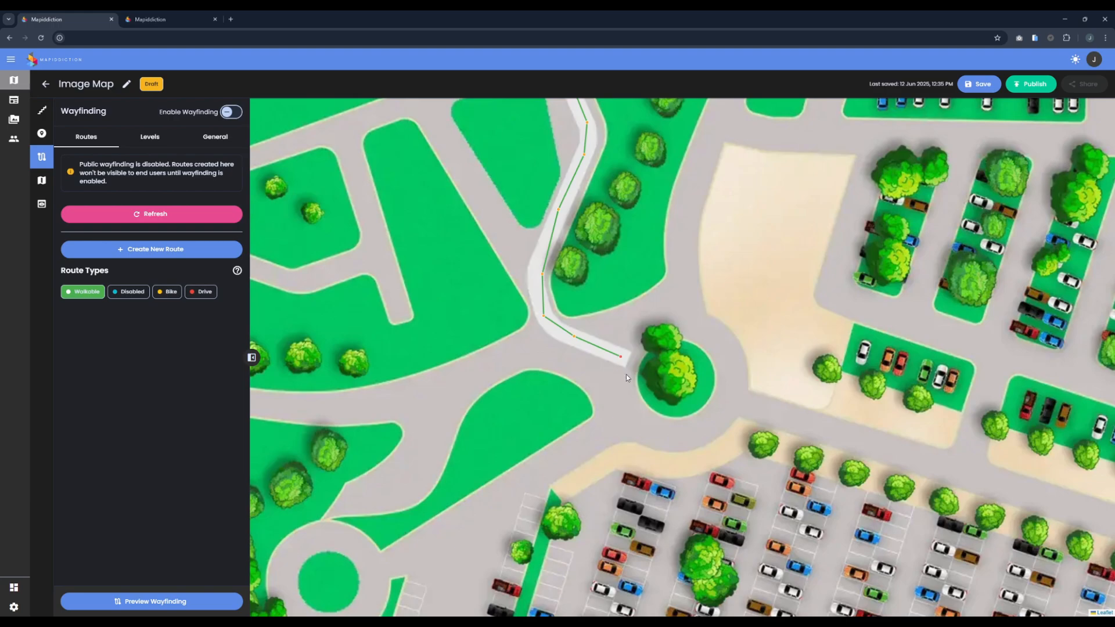
{"action": "left_click_drag", "start_coordinate": [636, 200], "coordinate": [651, 307]}
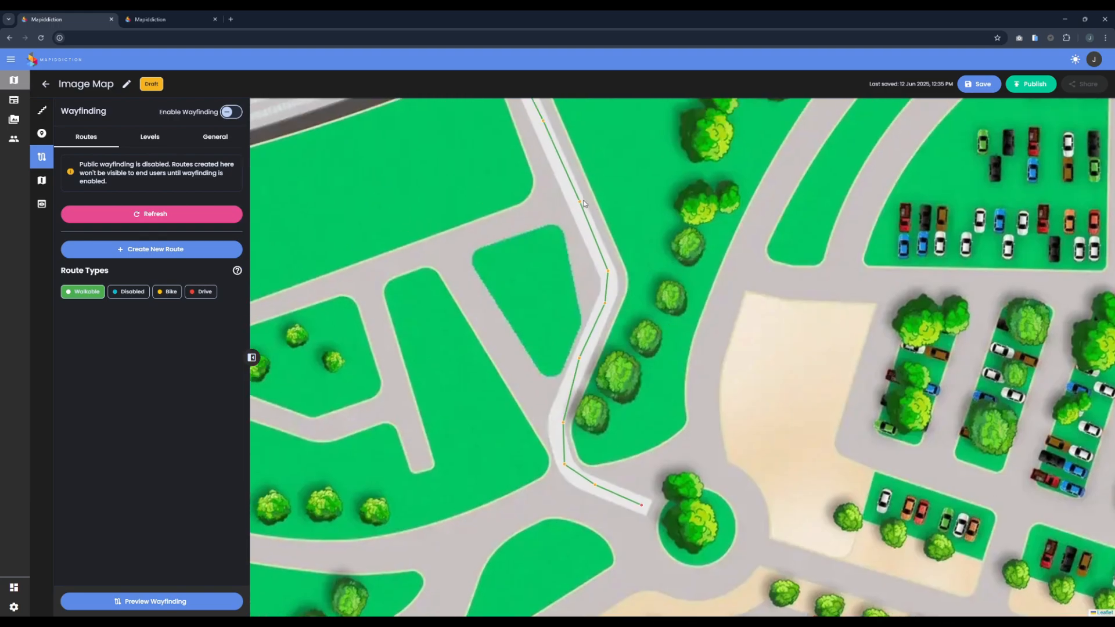
{"action": "scroll", "coordinate": [613, 259], "scroll_direction": "up", "scroll_amount": 2}
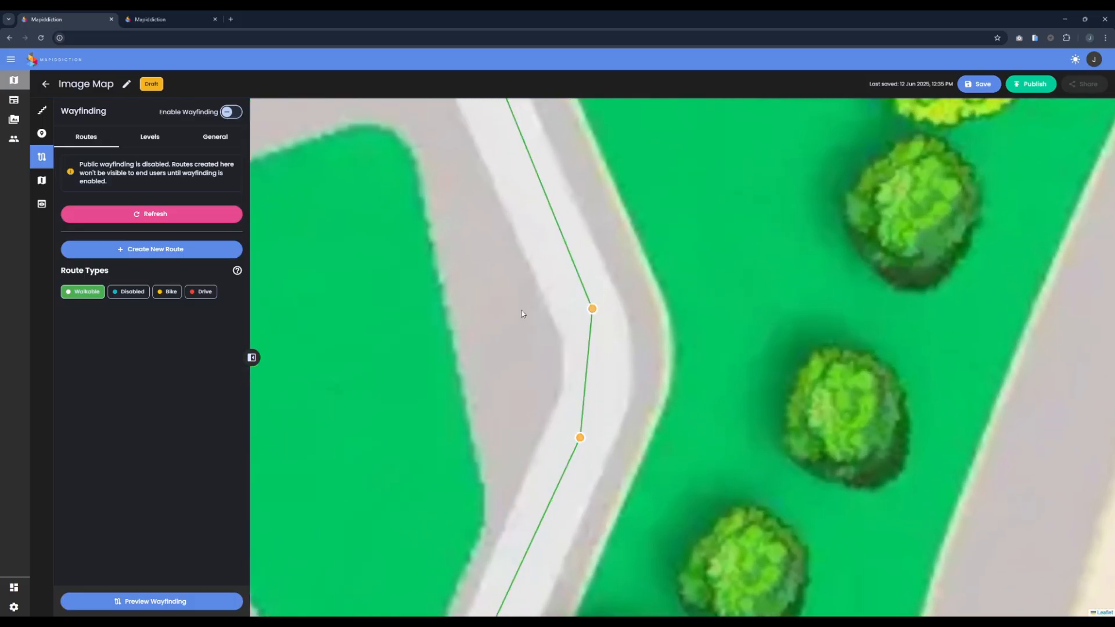
{"action": "scroll", "coordinate": [590, 306], "scroll_direction": "down", "scroll_amount": 1}
{"action": "left_click", "coordinate": [151, 249]}
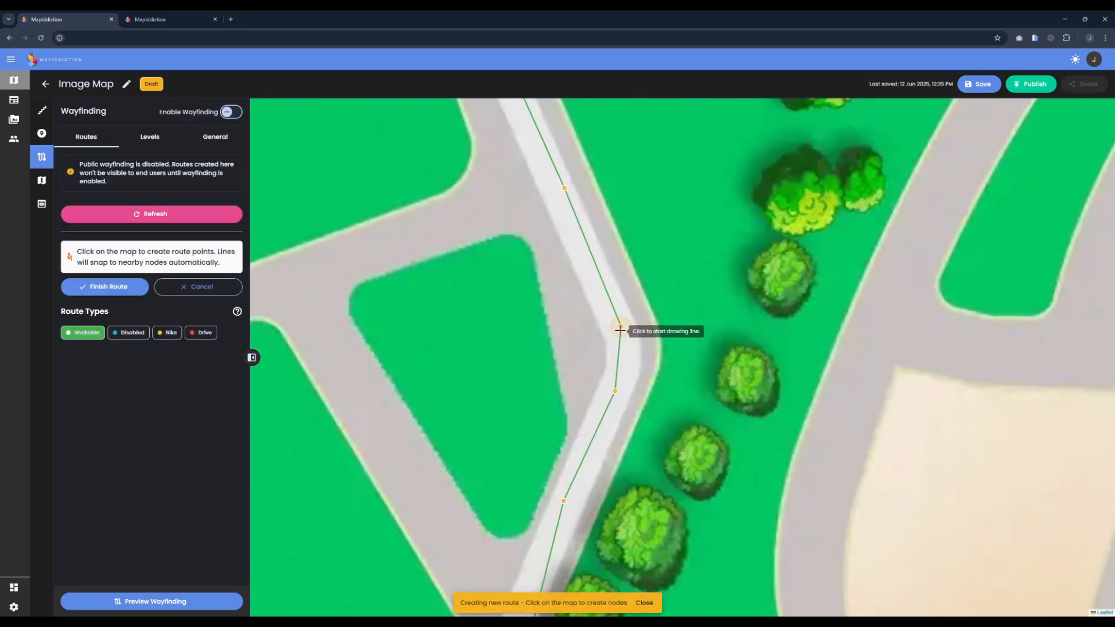
{"action": "left_click", "coordinate": [198, 286]}
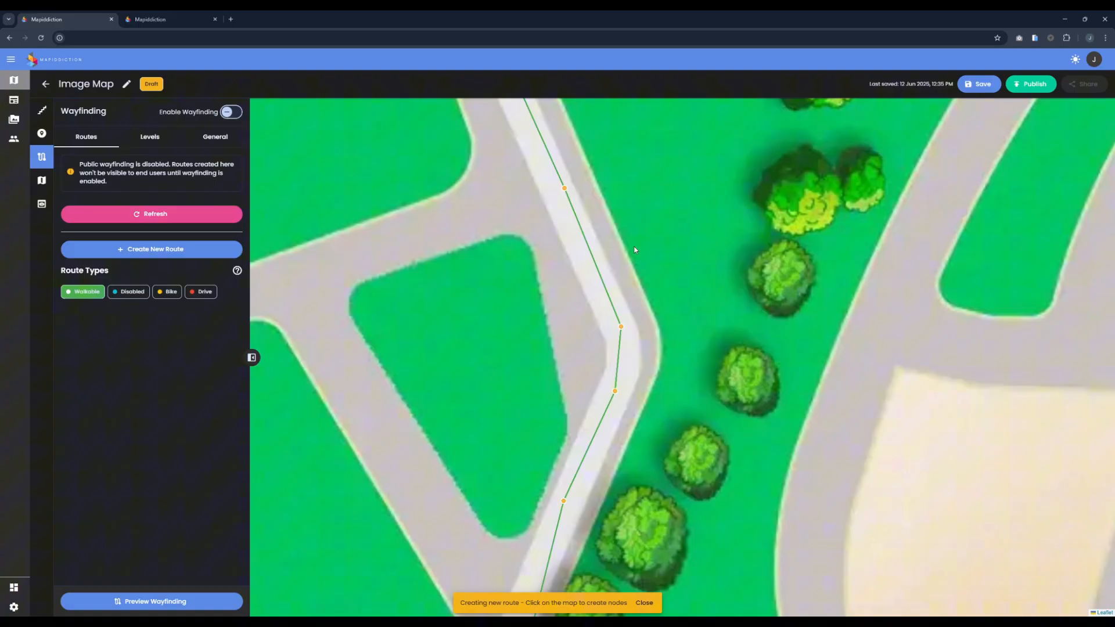
{"action": "left_click", "coordinate": [593, 260]}
{"action": "left_click", "coordinate": [573, 368]}
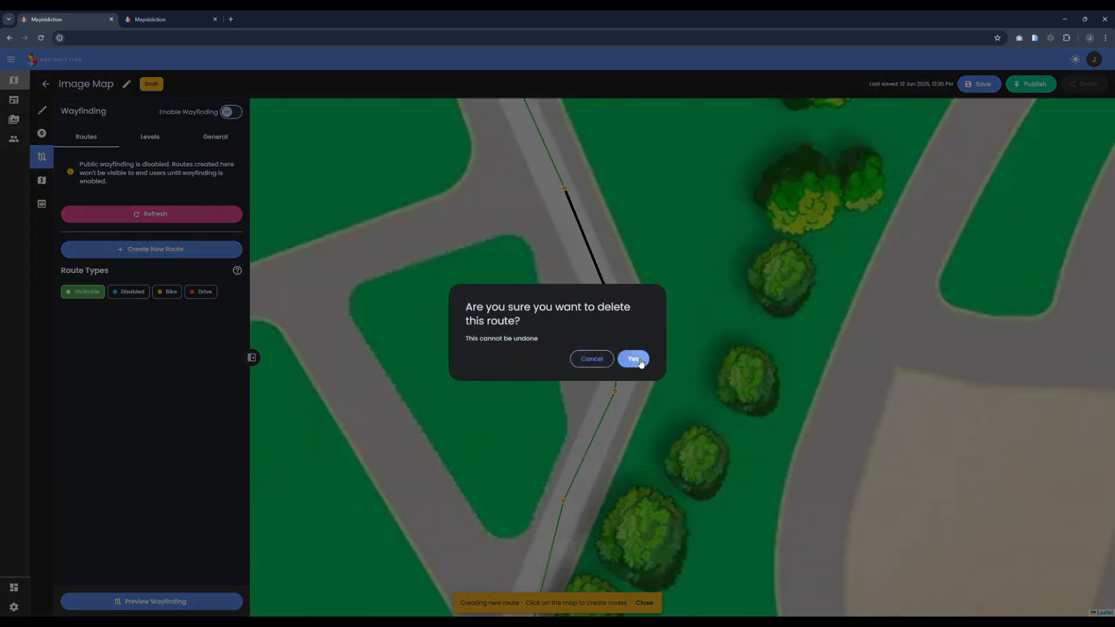
{"action": "left_click", "coordinate": [632, 359]}
Step: Draw a Walkable segment from the open upper node down the white path, ending just short of the bend's node
{"action": "left_click", "coordinate": [151, 249]}
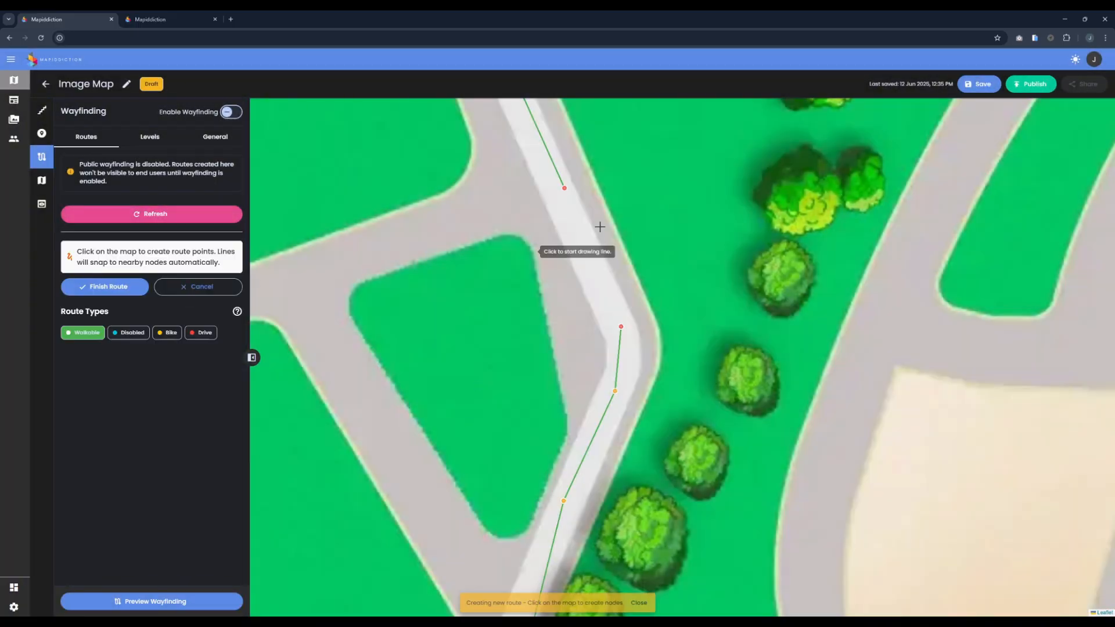
{"action": "left_click", "coordinate": [566, 187]}
{"action": "double_click", "coordinate": [610, 299]}
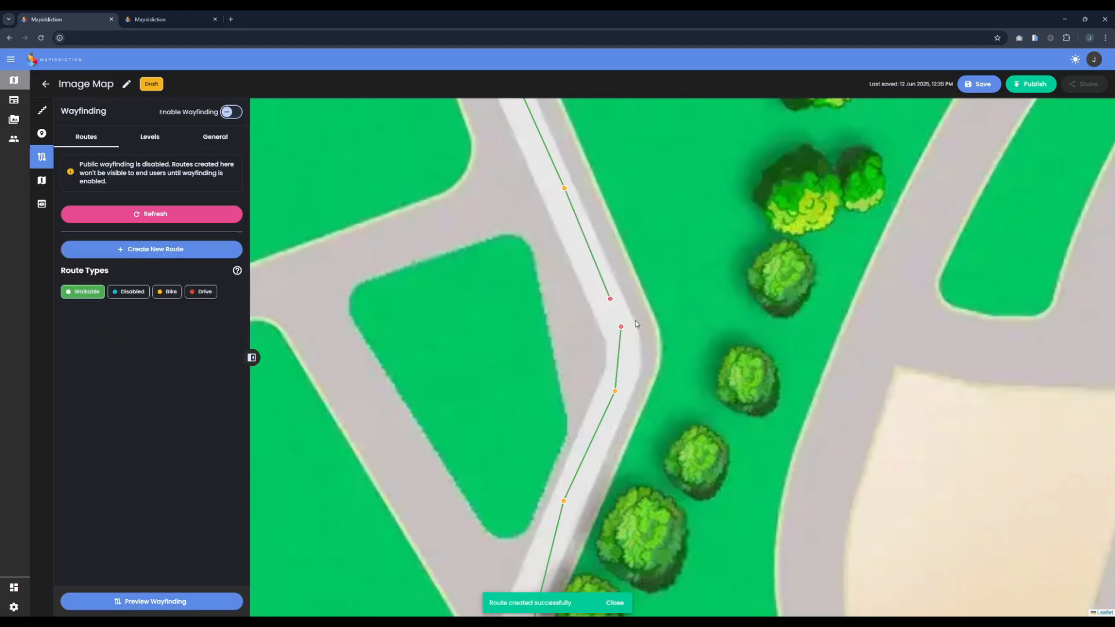
{"action": "scroll", "coordinate": [679, 339], "scroll_direction": "up", "scroll_amount": 1}
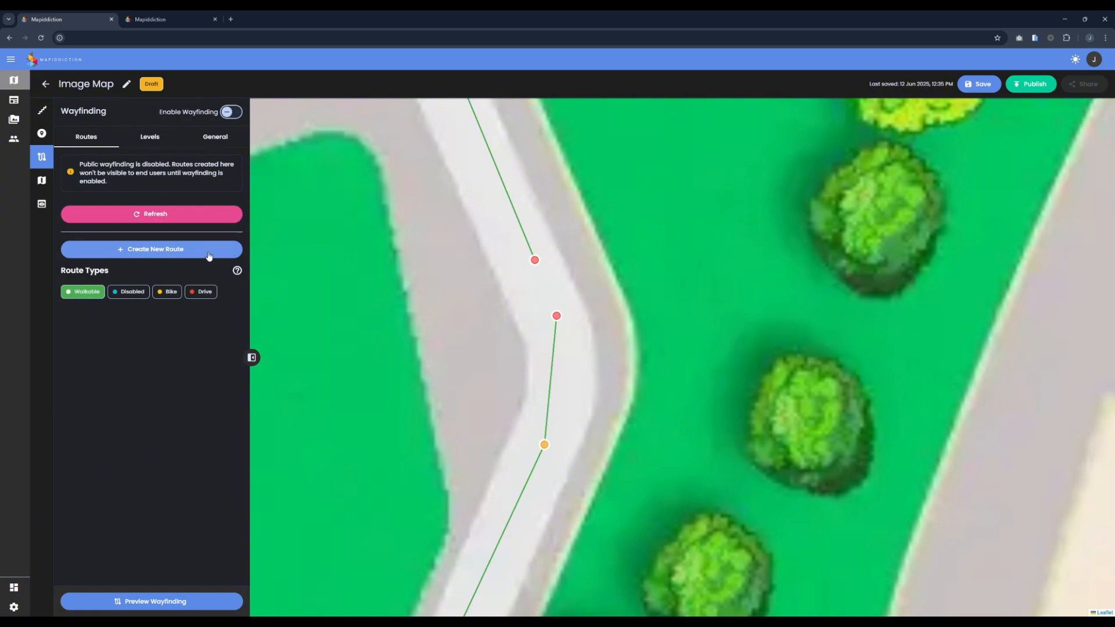
Step: Draw a Walkable segment joining the open upper route node to the open node at the white path's bend
{"action": "left_click", "coordinate": [151, 248]}
{"action": "left_click", "coordinate": [535, 259]}
{"action": "left_click", "coordinate": [556, 315]}
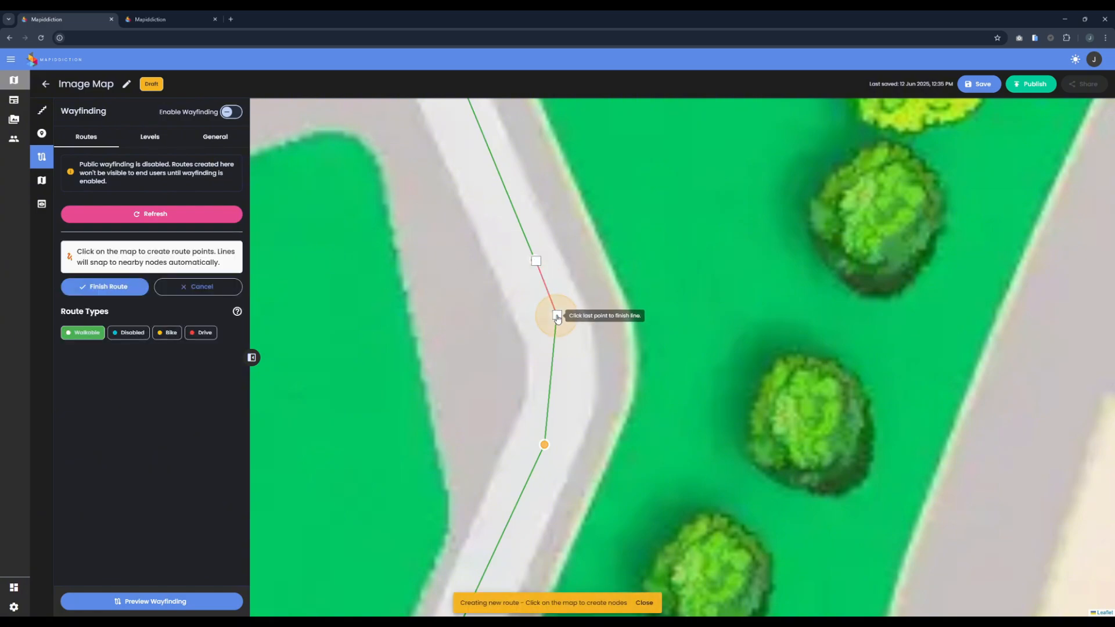
{"action": "left_click", "coordinate": [557, 316]}
{"action": "scroll", "coordinate": [590, 278], "scroll_direction": "down", "scroll_amount": 5}
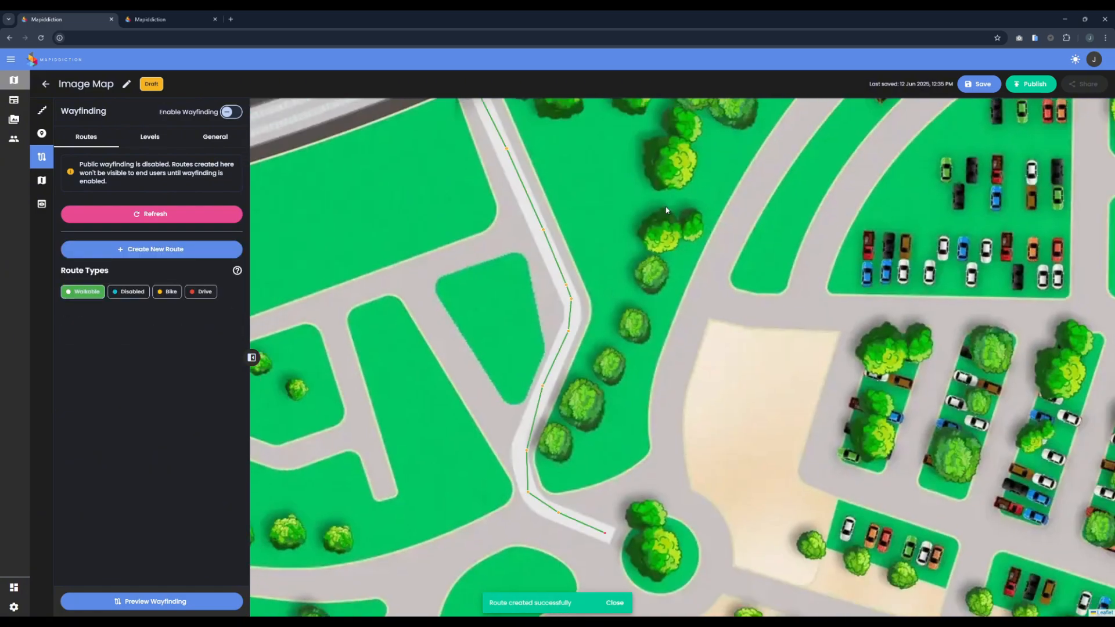
{"action": "scroll", "coordinate": [736, 329], "scroll_direction": "up", "scroll_amount": 5}
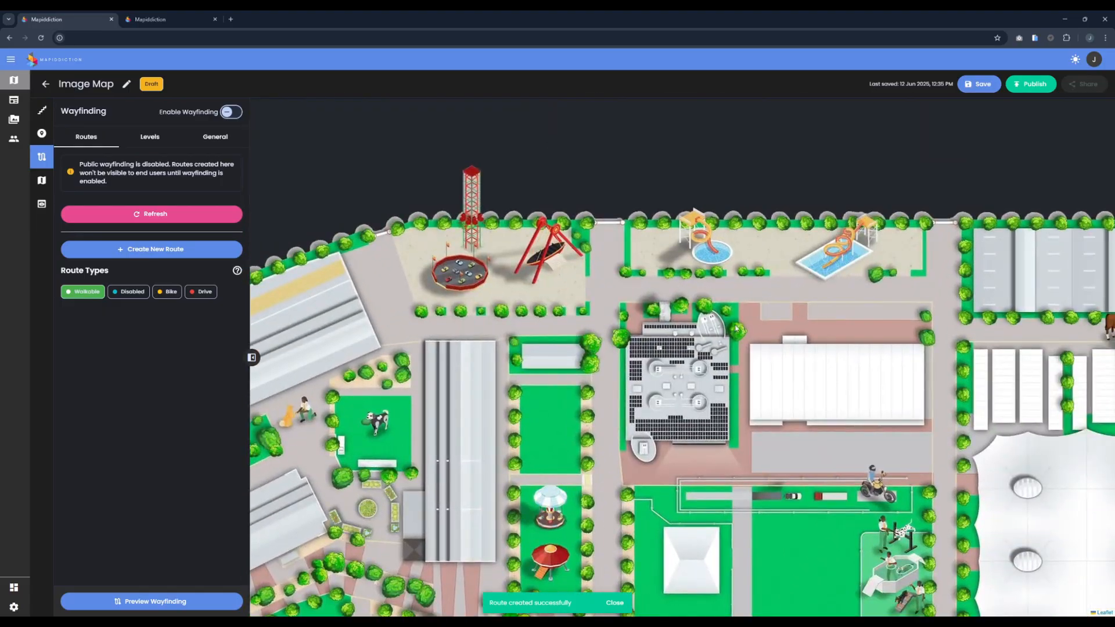
{"action": "left_click_drag", "start_coordinate": [736, 329], "coordinate": [664, 311]}
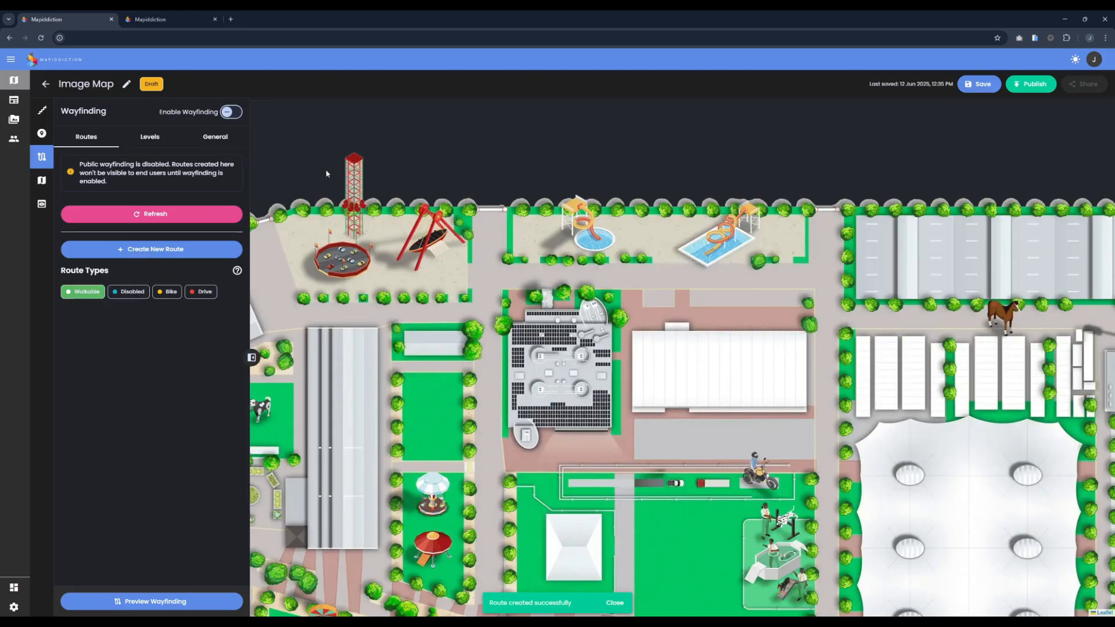
Step: Switch to the published street map and start directions with My Location as the starting point
{"action": "left_click", "coordinate": [150, 18]}
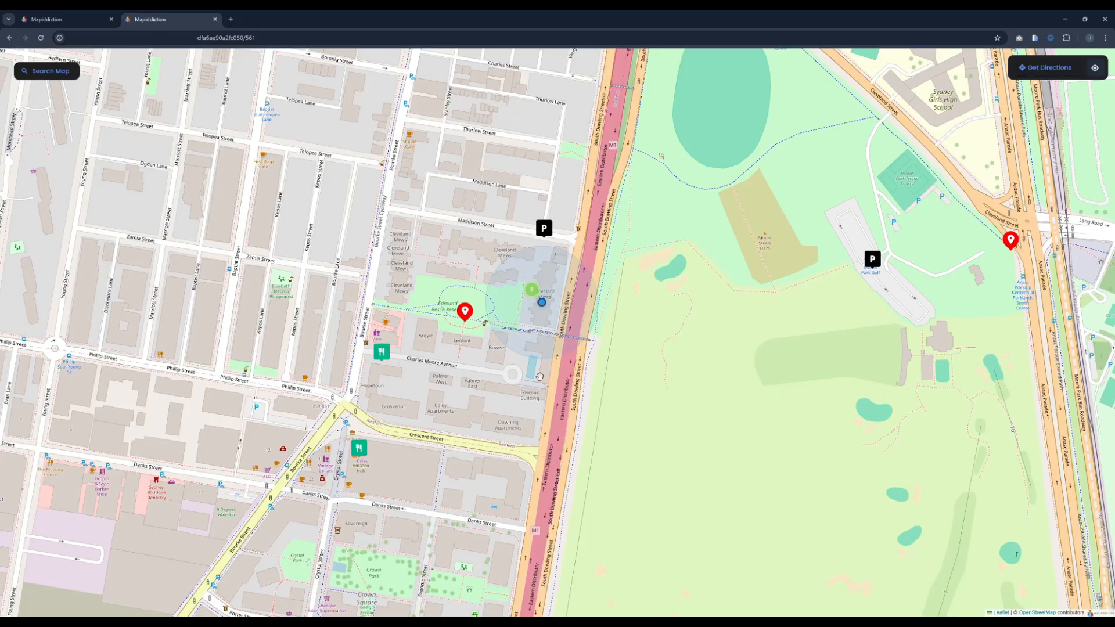
{"action": "left_click_drag", "start_coordinate": [633, 245], "coordinate": [587, 299]}
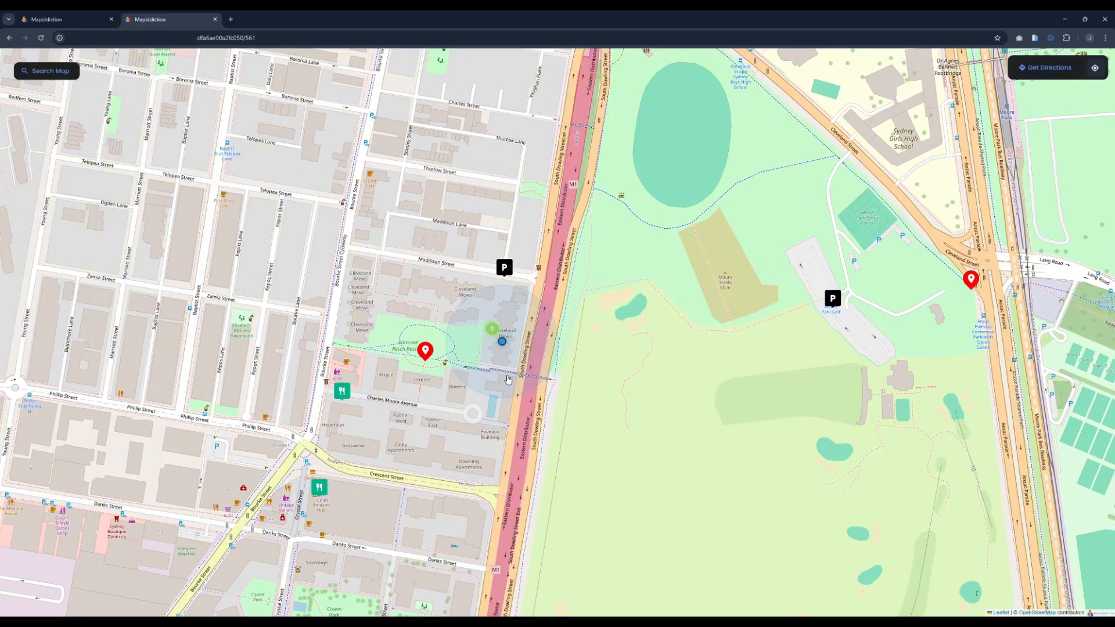
{"action": "left_click_drag", "start_coordinate": [515, 406], "coordinate": [548, 356]}
{"action": "scroll", "coordinate": [533, 324], "scroll_direction": "up", "scroll_amount": 1}
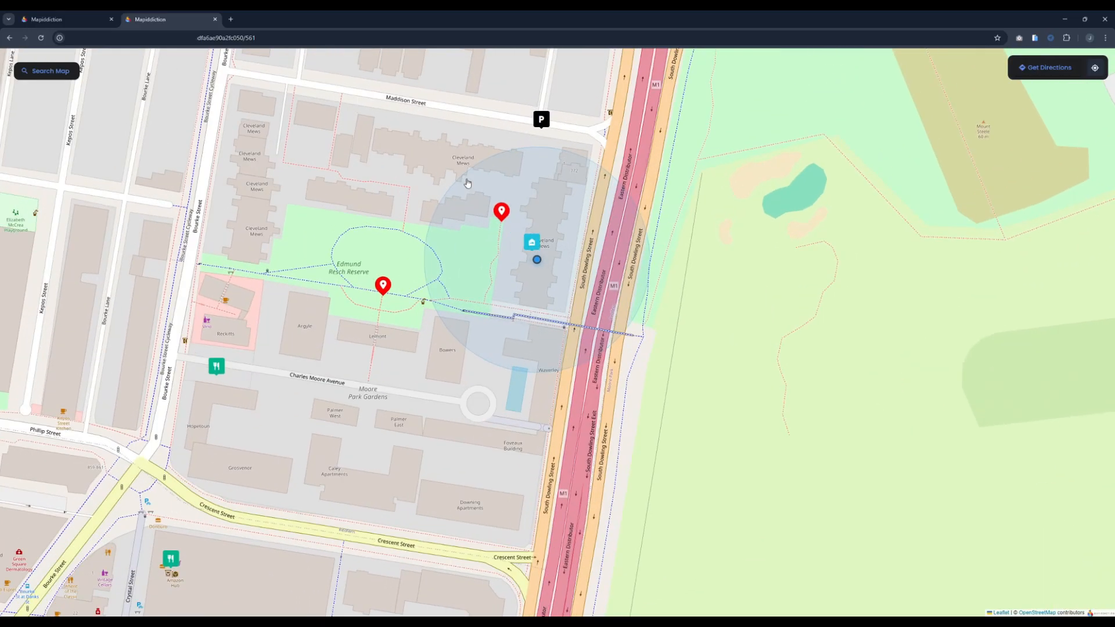
{"action": "left_click", "coordinate": [1049, 68]}
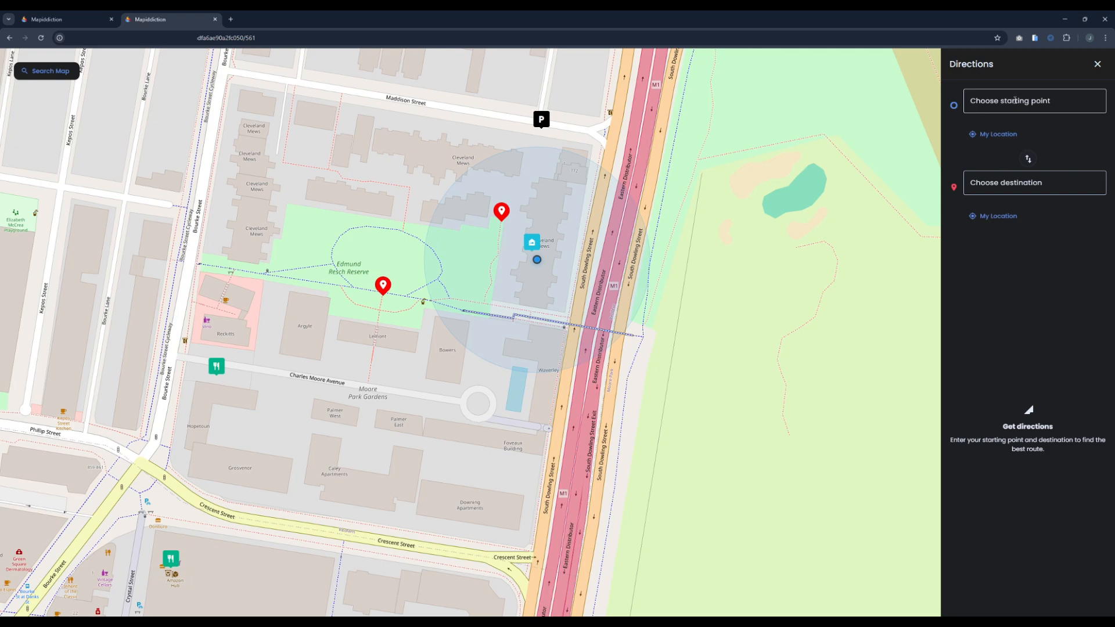
{"action": "left_click", "coordinate": [996, 101]}
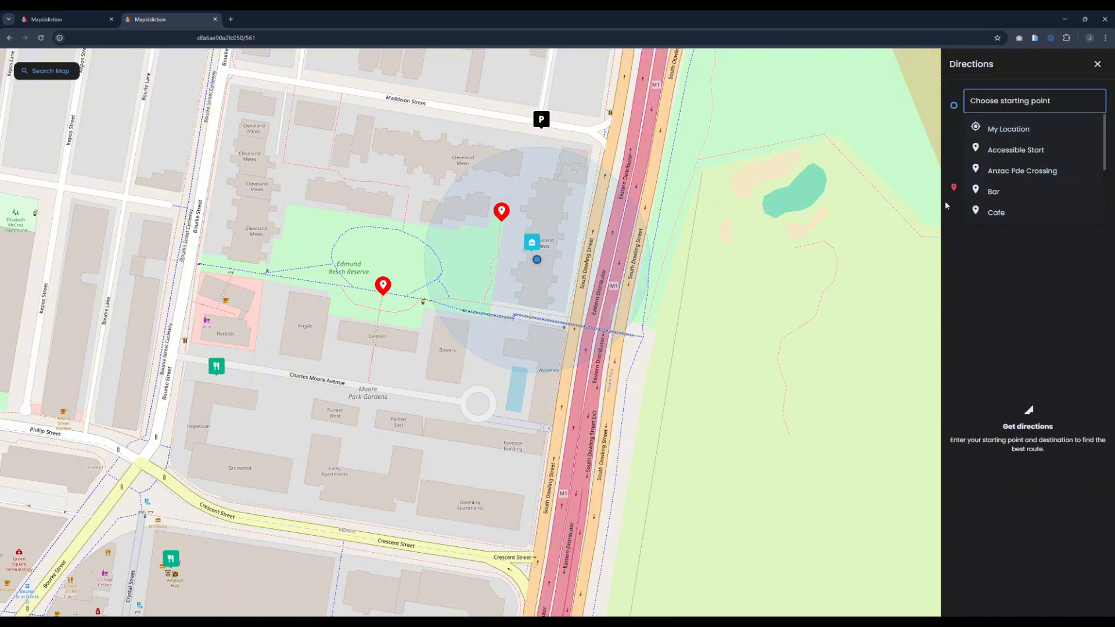
{"action": "scroll", "coordinate": [1034, 186], "scroll_direction": "down", "scroll_amount": 2}
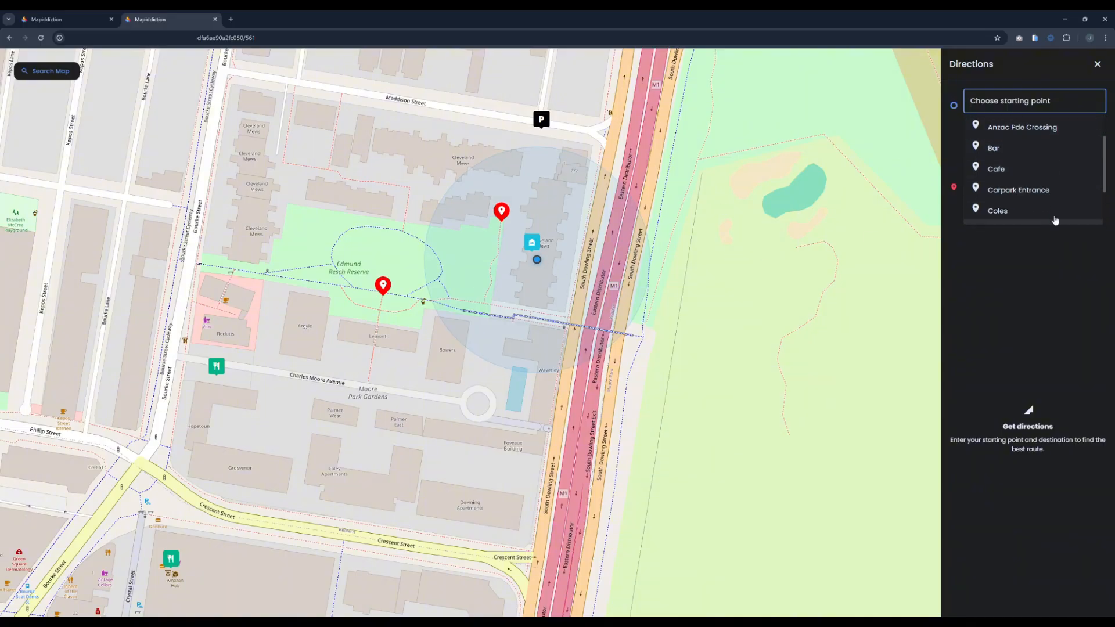
{"action": "scroll", "coordinate": [1033, 186], "scroll_direction": "up", "scroll_amount": 2}
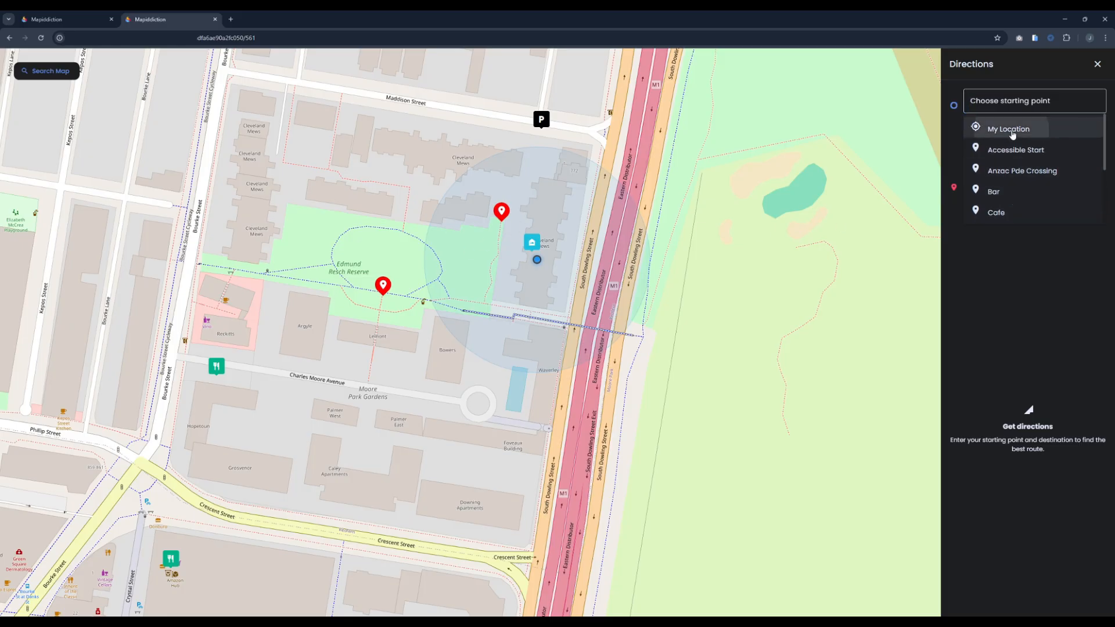
{"action": "left_click", "coordinate": [987, 129]}
Step: Set Anzac Pde Crossing as the destination for the directions
{"action": "left_click", "coordinate": [994, 184]}
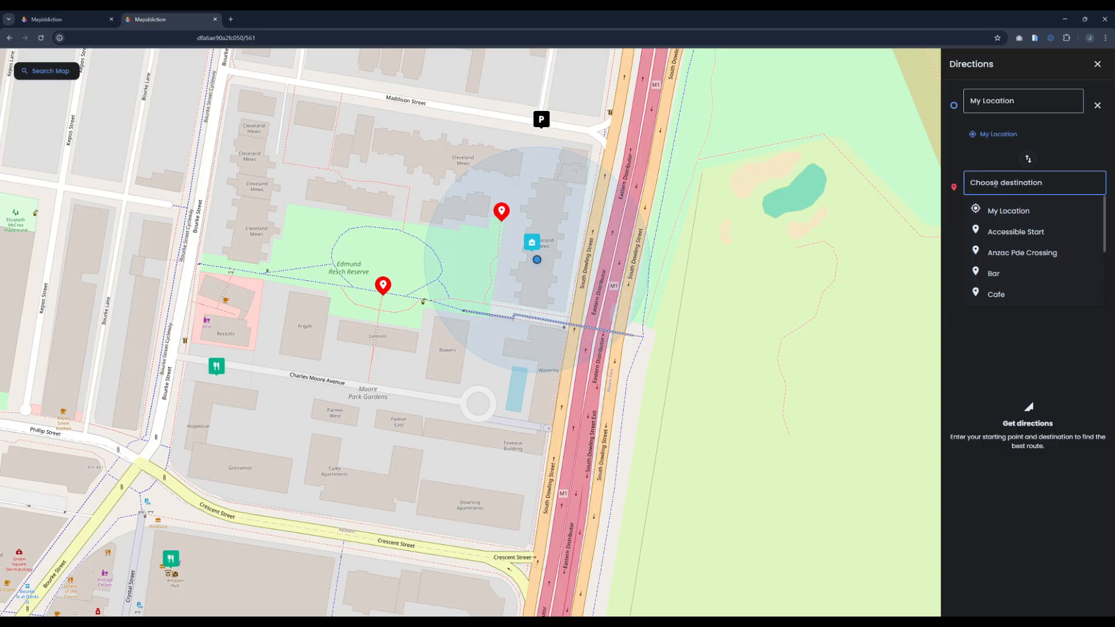
{"action": "scroll", "coordinate": [1032, 232], "scroll_direction": "down", "scroll_amount": 3}
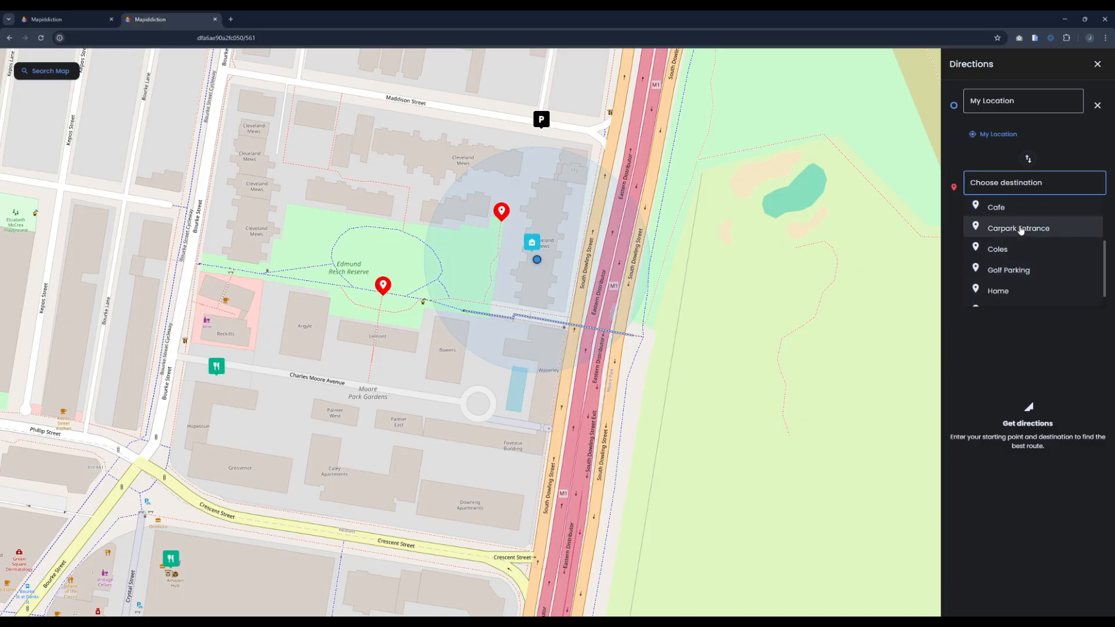
{"action": "scroll", "coordinate": [1023, 262], "scroll_direction": "up", "scroll_amount": 4}
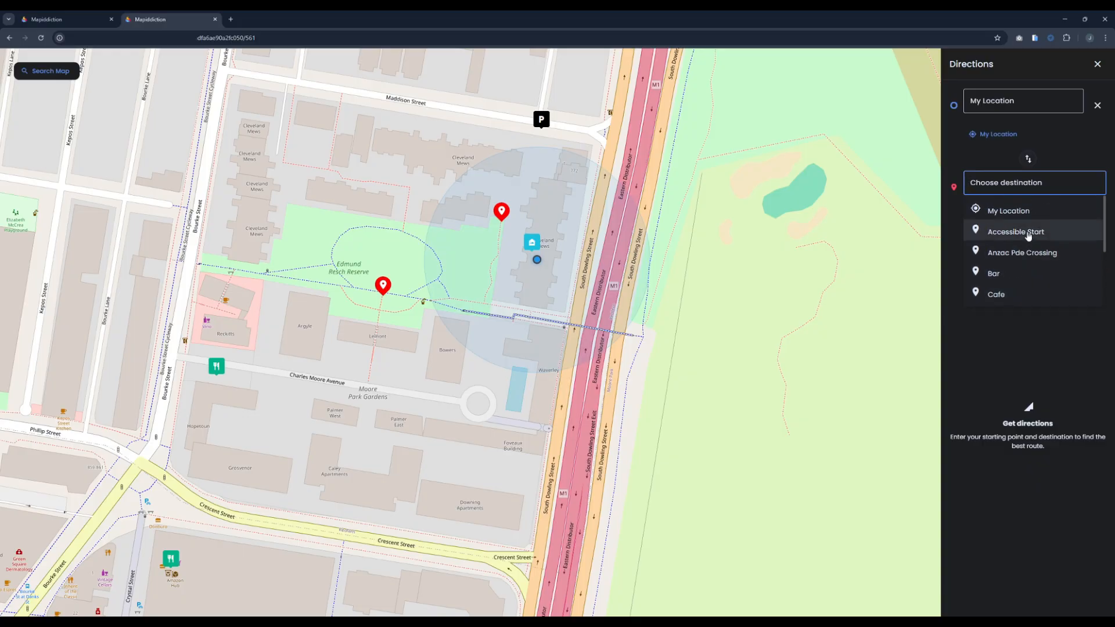
{"action": "left_click", "coordinate": [998, 252]}
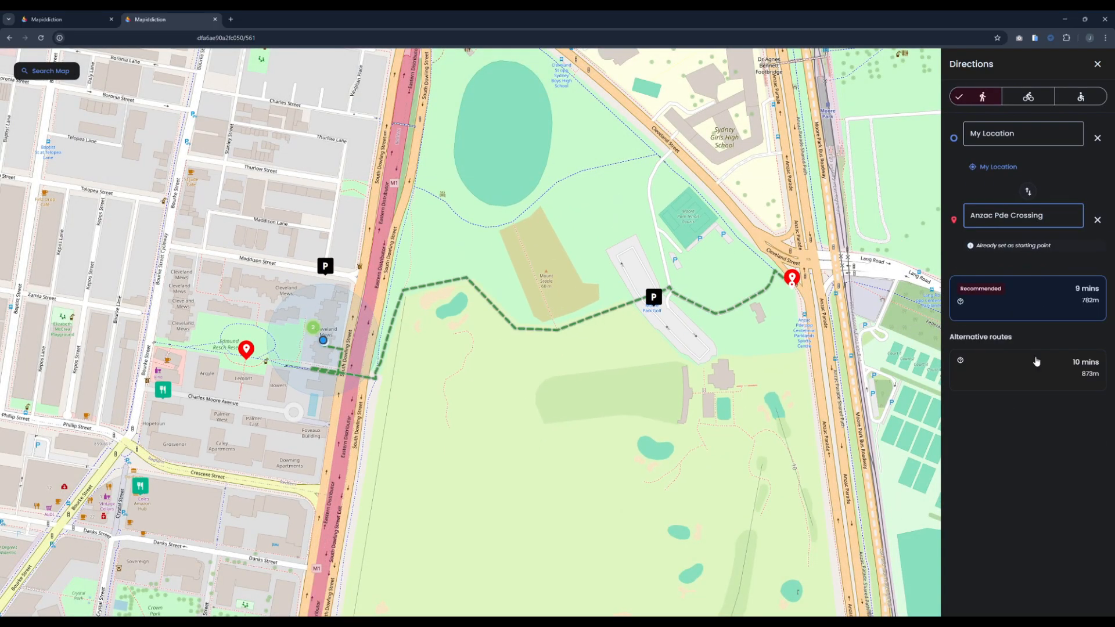
Step: Compare the recommended walking route with the alternative route on the map, ending on the recommended one
{"action": "scroll", "coordinate": [493, 354], "scroll_direction": "up", "scroll_amount": 3}
{"action": "left_click_drag", "start_coordinate": [515, 346], "coordinate": [459, 353]}
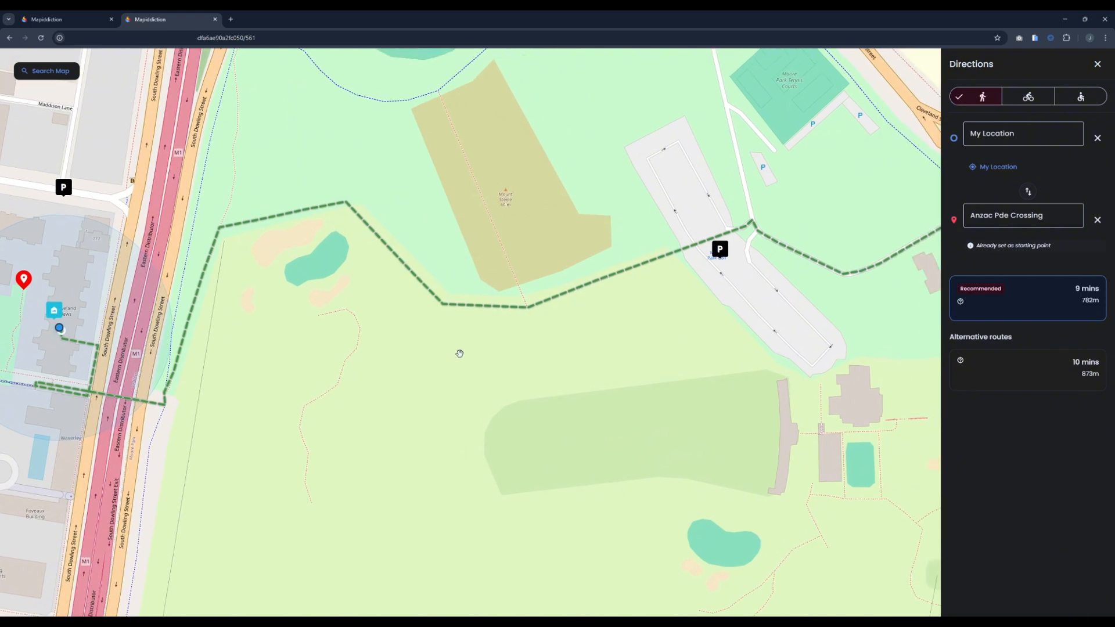
{"action": "scroll", "coordinate": [460, 353], "scroll_direction": "down", "scroll_amount": 3}
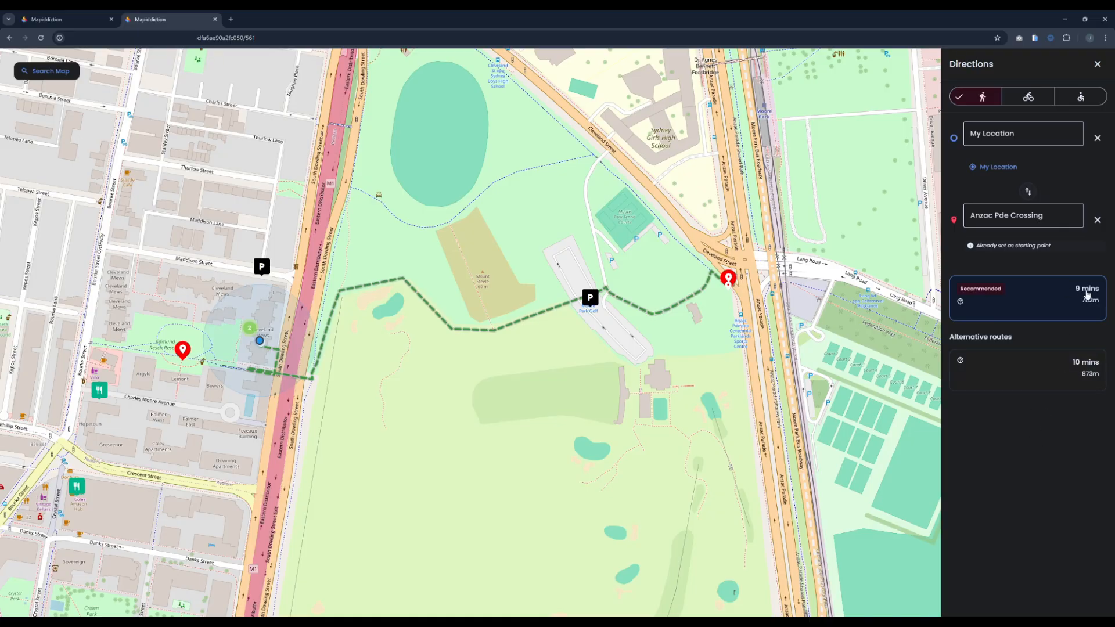
{"action": "left_click", "coordinate": [1036, 381]}
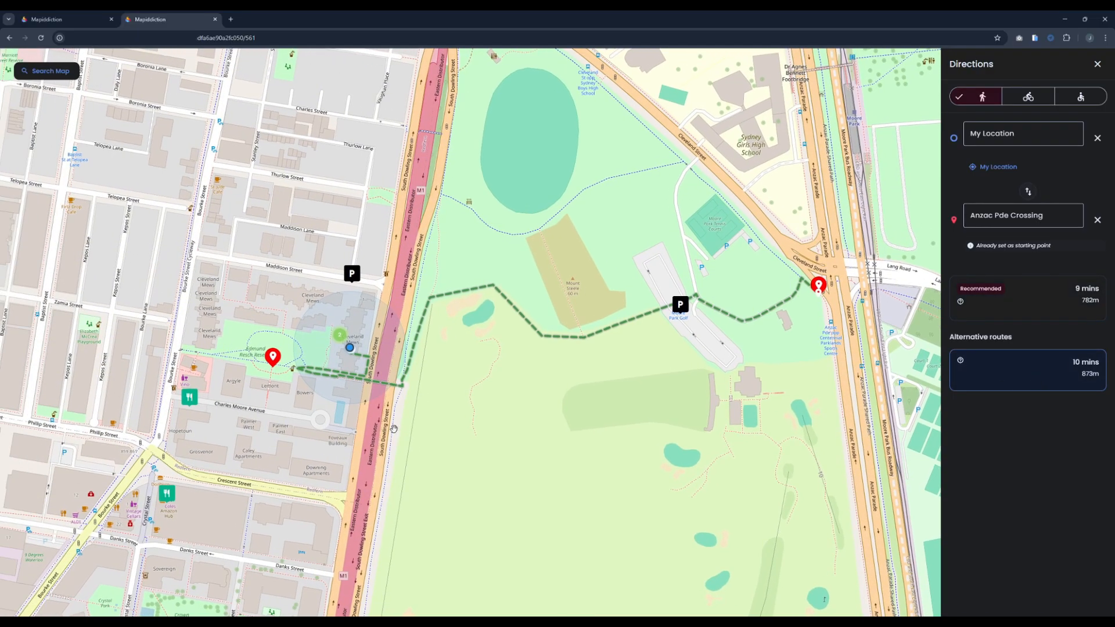
{"action": "scroll", "coordinate": [372, 348], "scroll_direction": "up", "scroll_amount": 2}
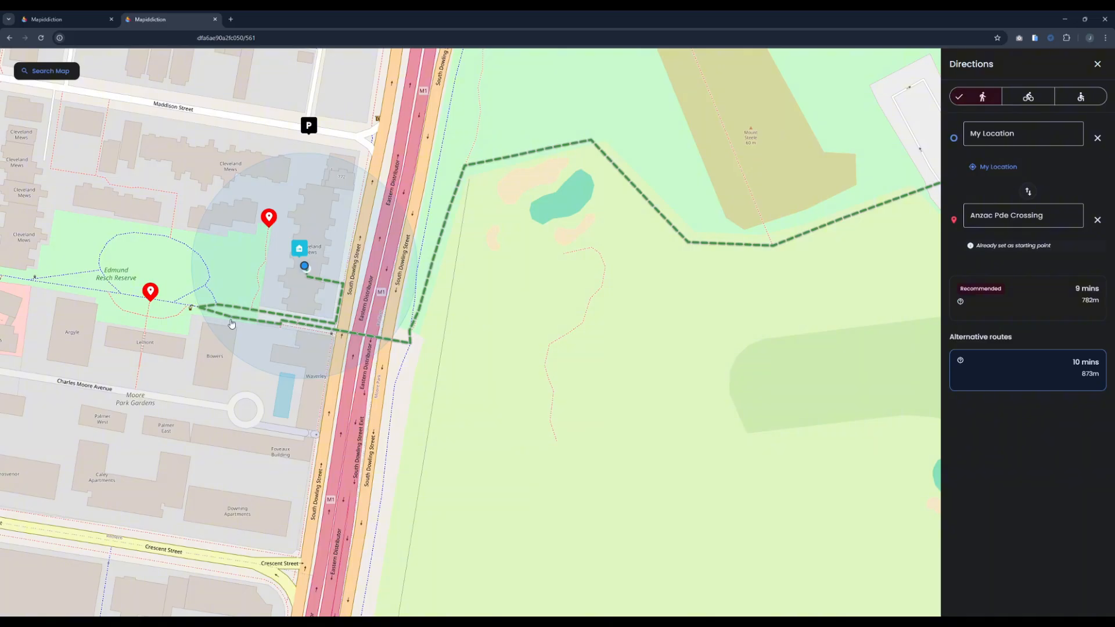
{"action": "left_click", "coordinate": [1065, 313]}
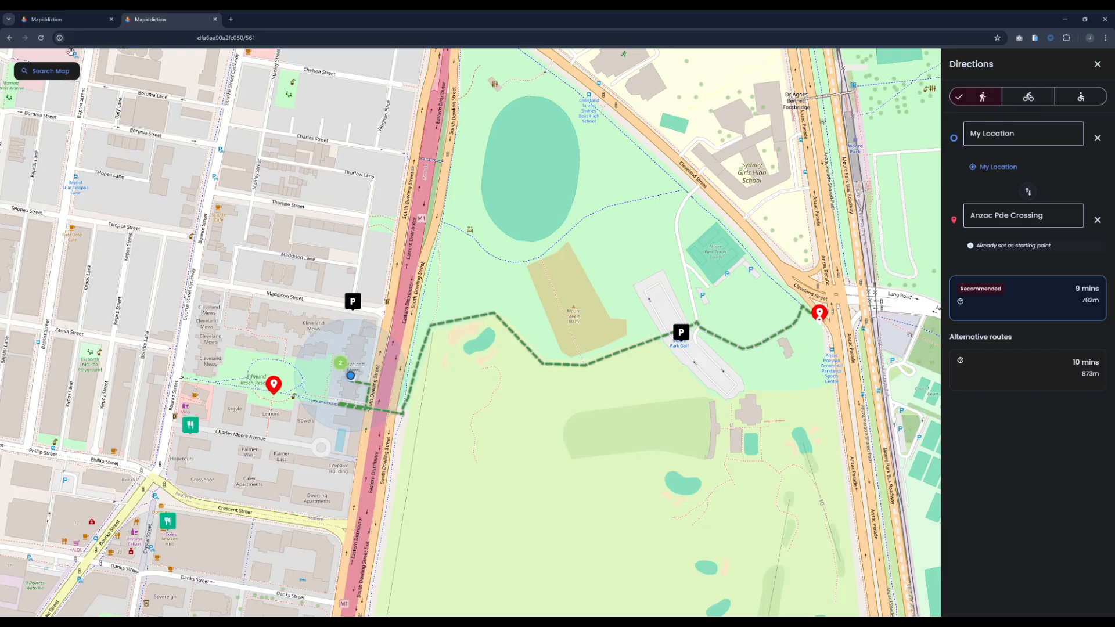
Step: Change the directions to biking and examine the recommended route from My Location to Anzac Pde Crossing
{"action": "left_click", "coordinate": [58, 20]}
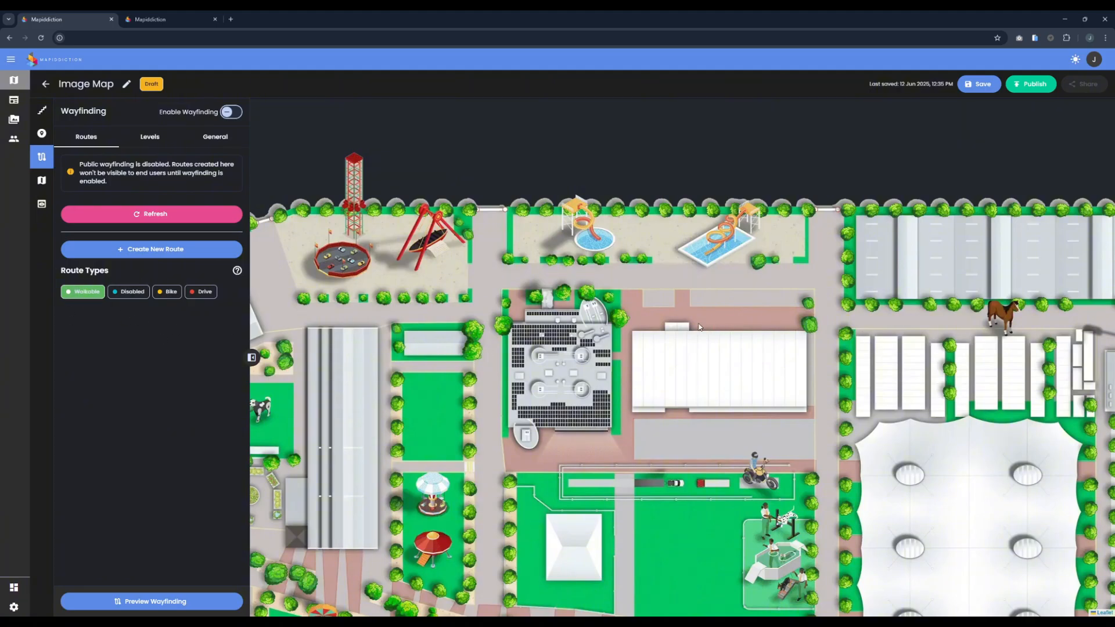
{"action": "key", "text": "ctrl+Tab"}
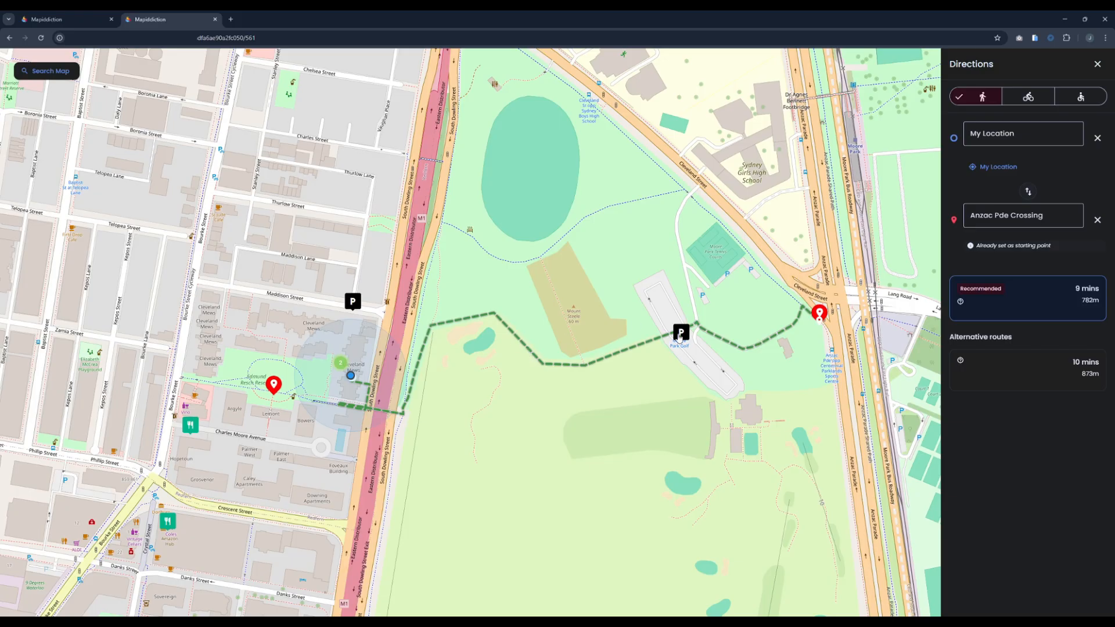
{"action": "left_click", "coordinate": [1029, 99]}
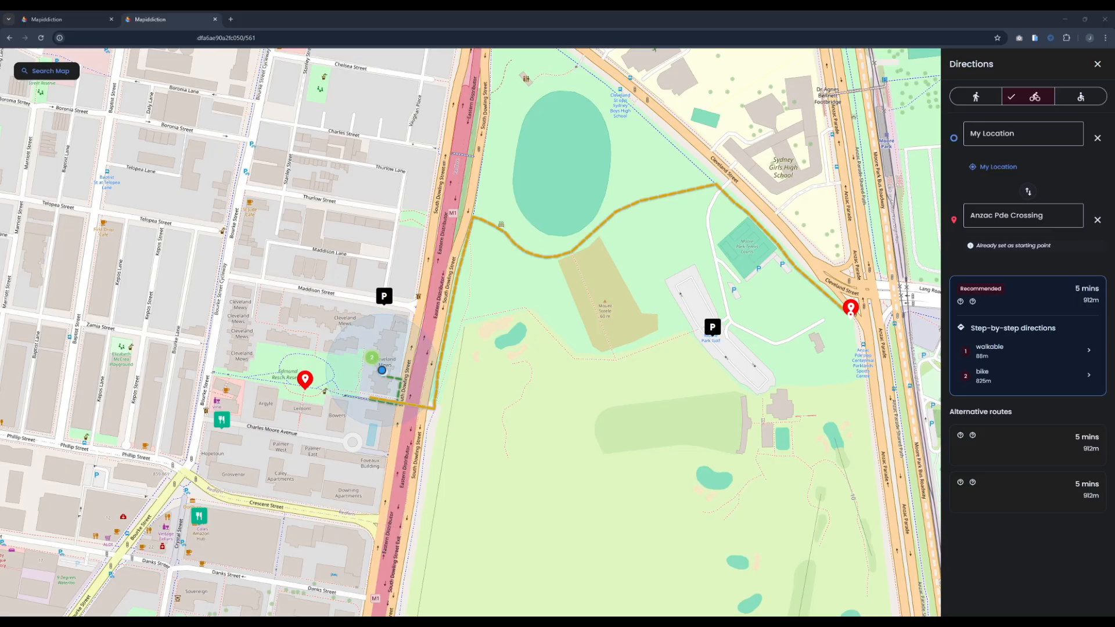
{"action": "scroll", "coordinate": [391, 401], "scroll_direction": "up", "scroll_amount": 1}
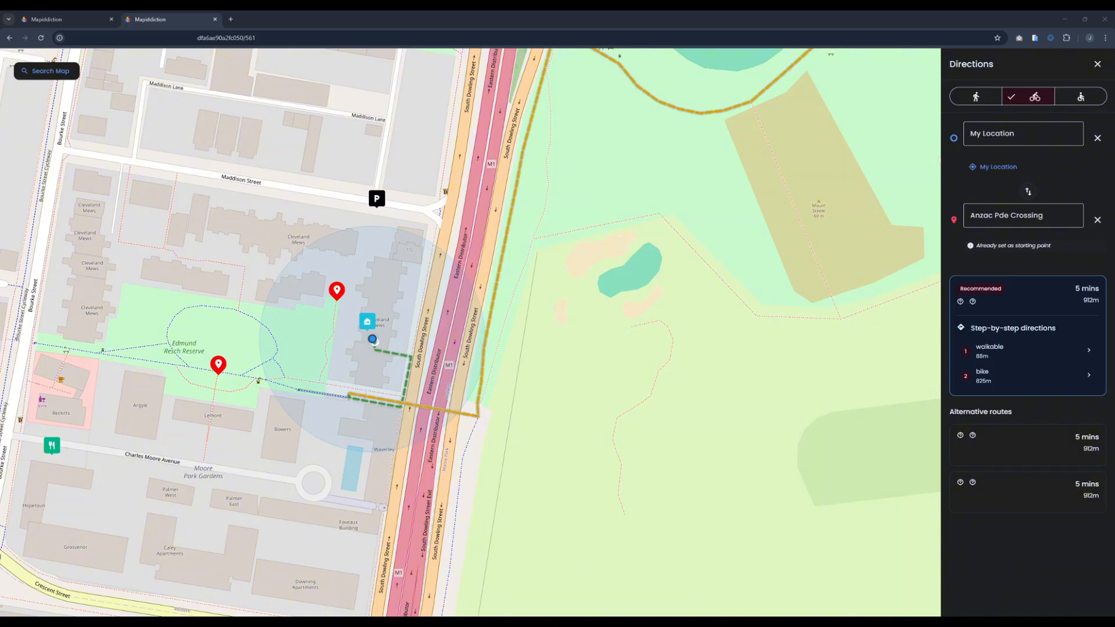
{"action": "left_click_drag", "start_coordinate": [802, 180], "coordinate": [371, 418]}
{"action": "left_click_drag", "start_coordinate": [769, 411], "coordinate": [540, 323]}
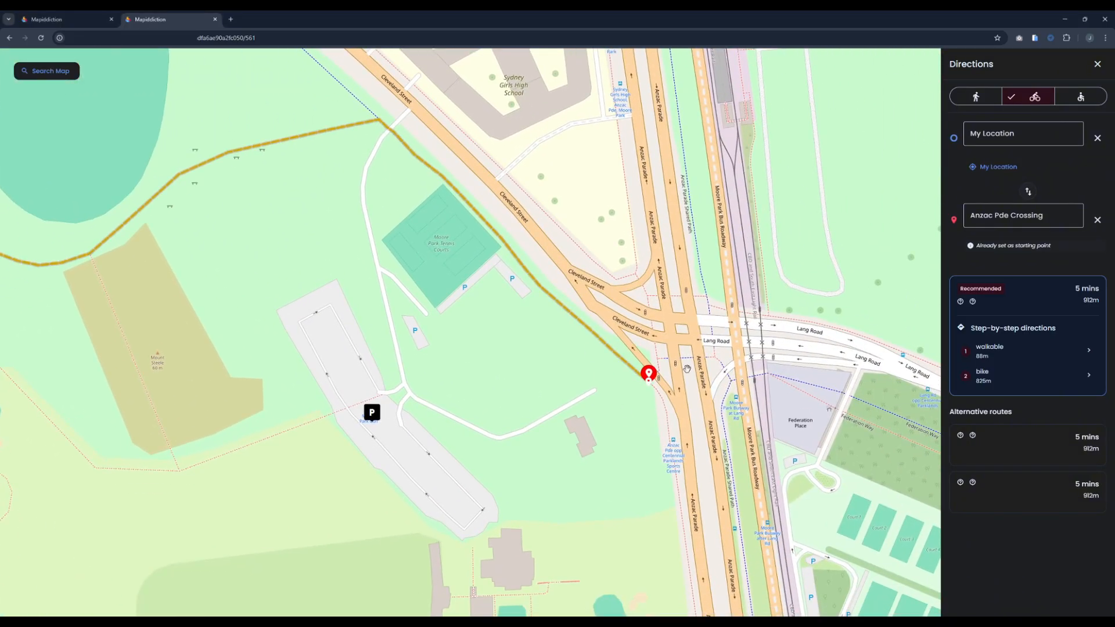
{"action": "left_click_drag", "start_coordinate": [407, 398], "coordinate": [752, 384]}
{"action": "scroll", "coordinate": [644, 403], "scroll_direction": "down", "scroll_amount": 2}
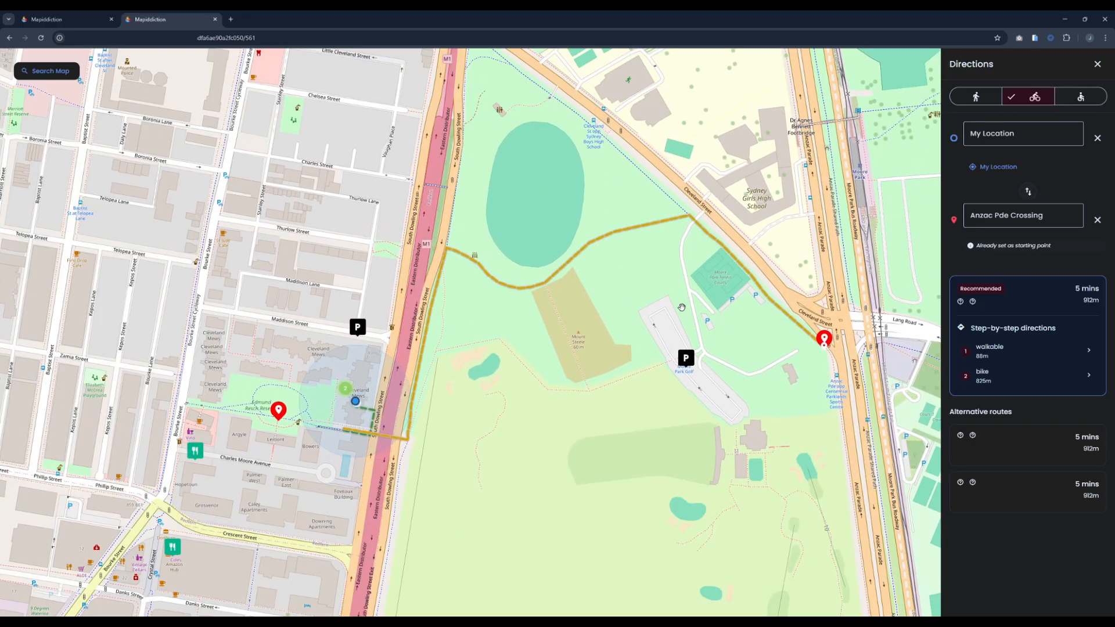
Step: Change the directions to the Disabled travel mode and examine its recommended route
{"action": "left_click", "coordinate": [1081, 96]}
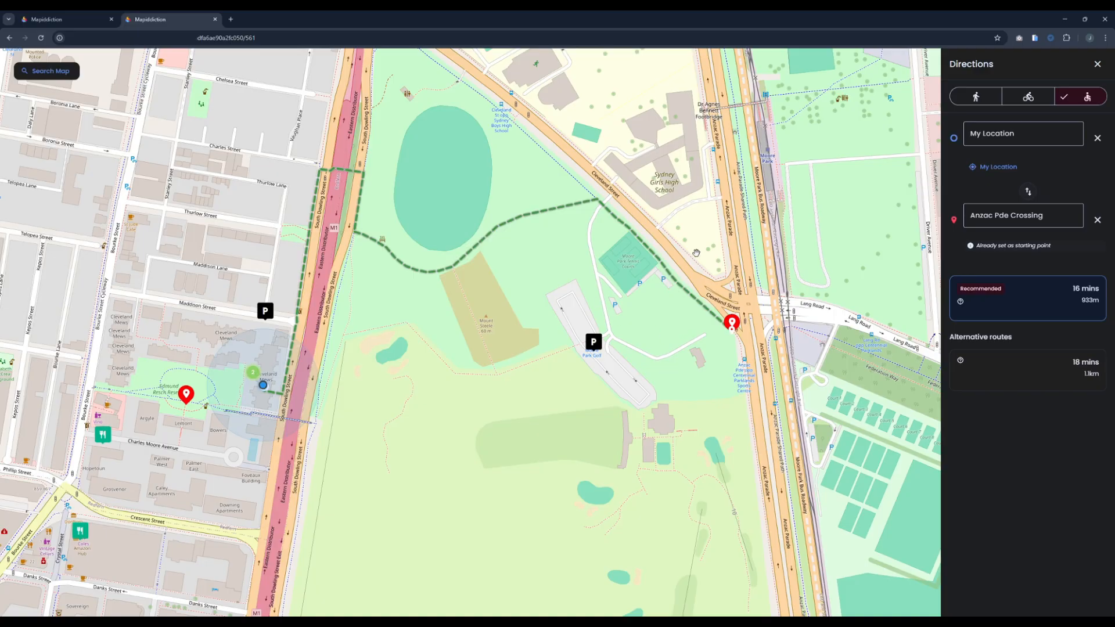
{"action": "left_click_drag", "start_coordinate": [482, 335], "coordinate": [518, 347]}
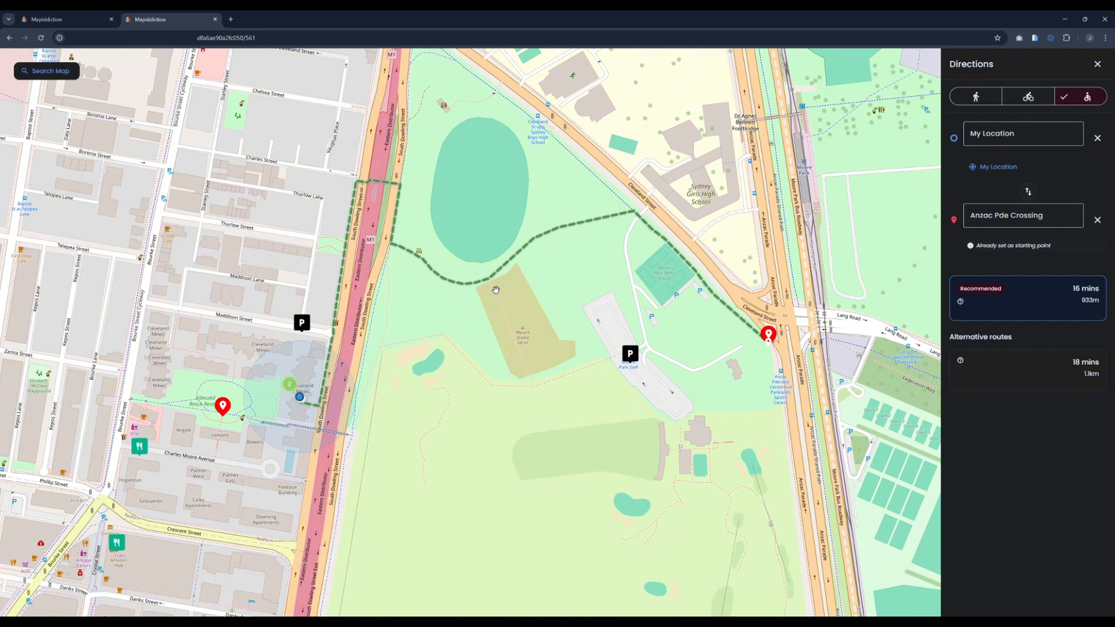
Step: Switch back to the Image Map editor, start a new interlevel group for wayfinding, and look through the available group types
{"action": "left_click", "coordinate": [35, 14]}
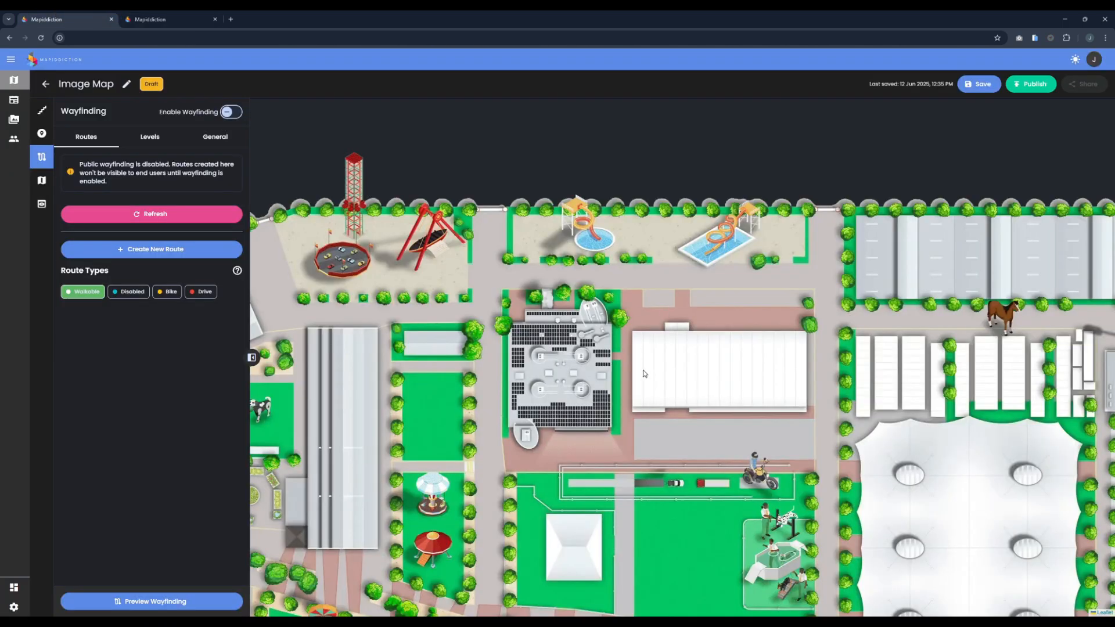
{"action": "scroll", "coordinate": [644, 373], "scroll_direction": "down", "scroll_amount": 4}
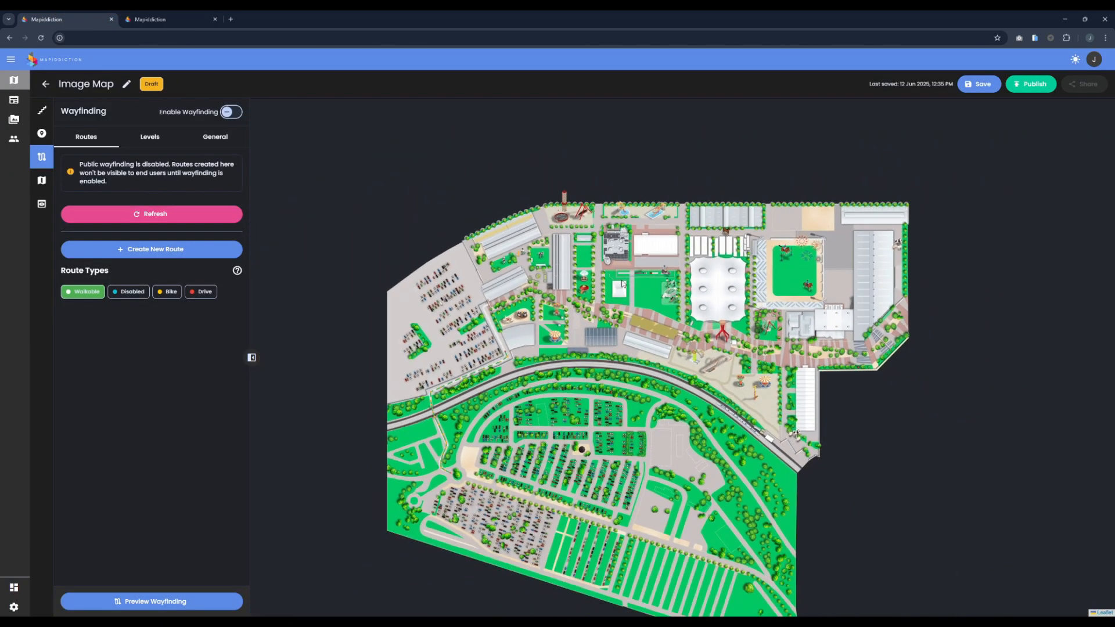
{"action": "scroll", "coordinate": [623, 283], "scroll_direction": "up", "scroll_amount": 2}
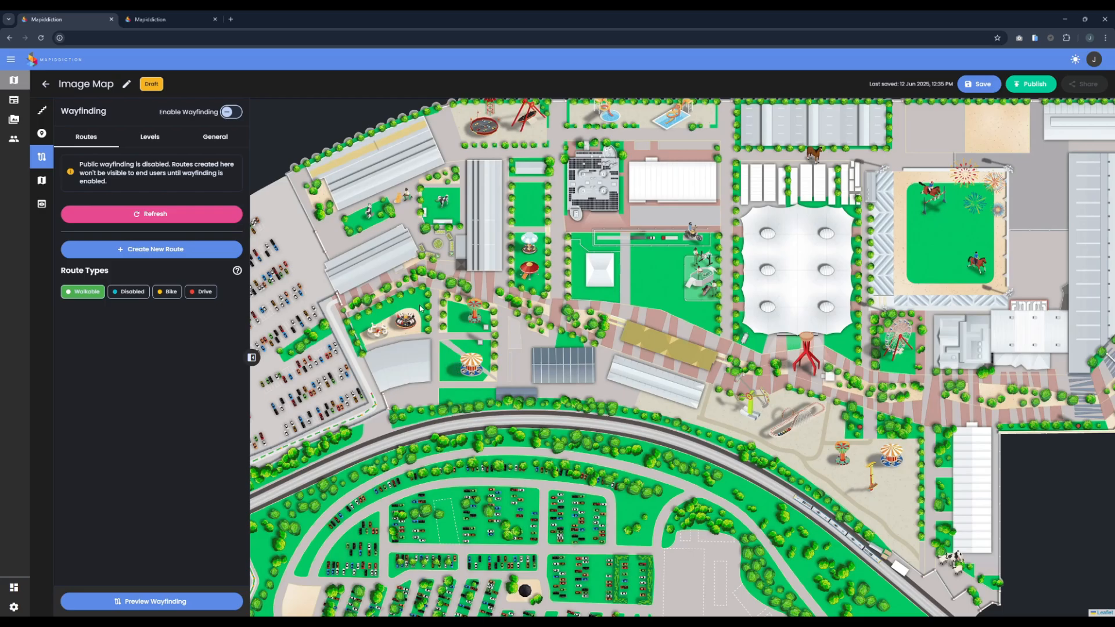
{"action": "left_click", "coordinate": [167, 144]}
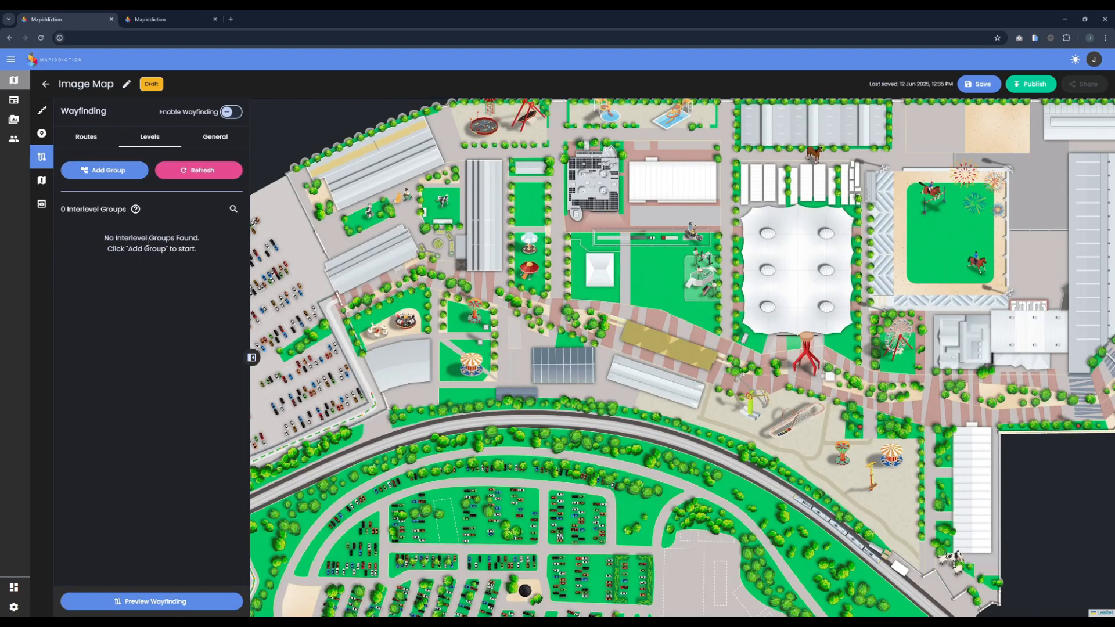
{"action": "left_click", "coordinate": [103, 170]}
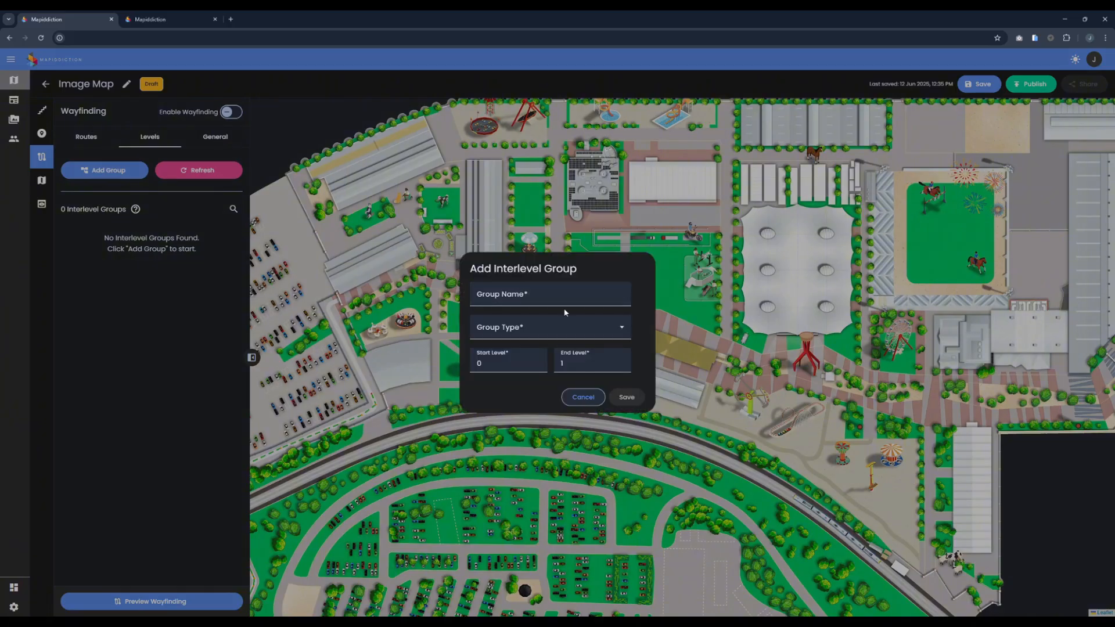
{"action": "left_click", "coordinate": [562, 332]}
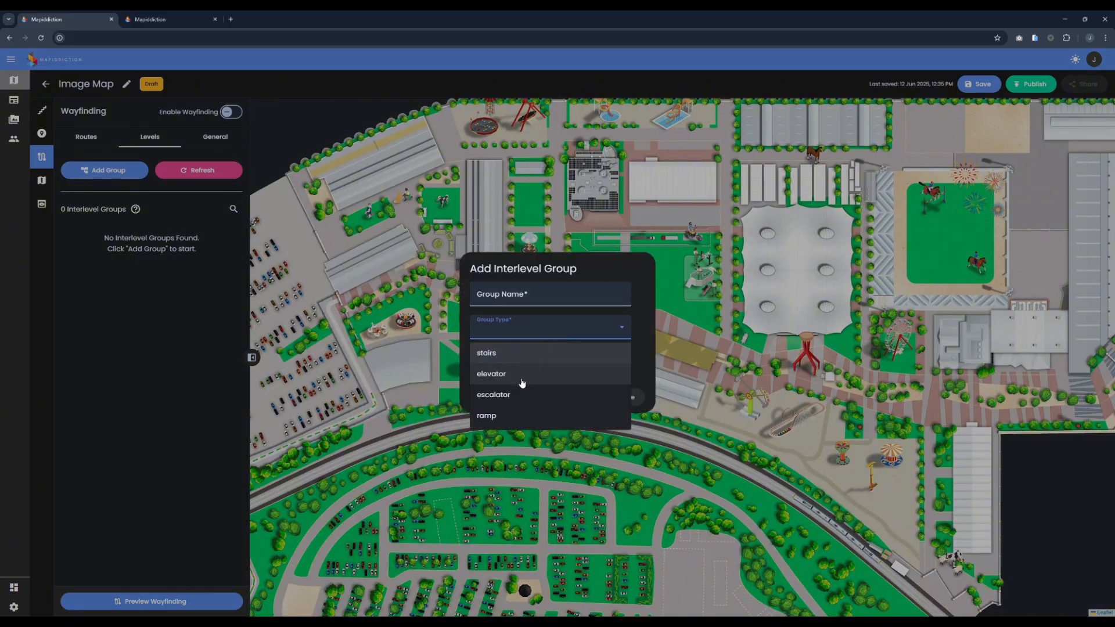
{"action": "left_click", "coordinate": [574, 327]}
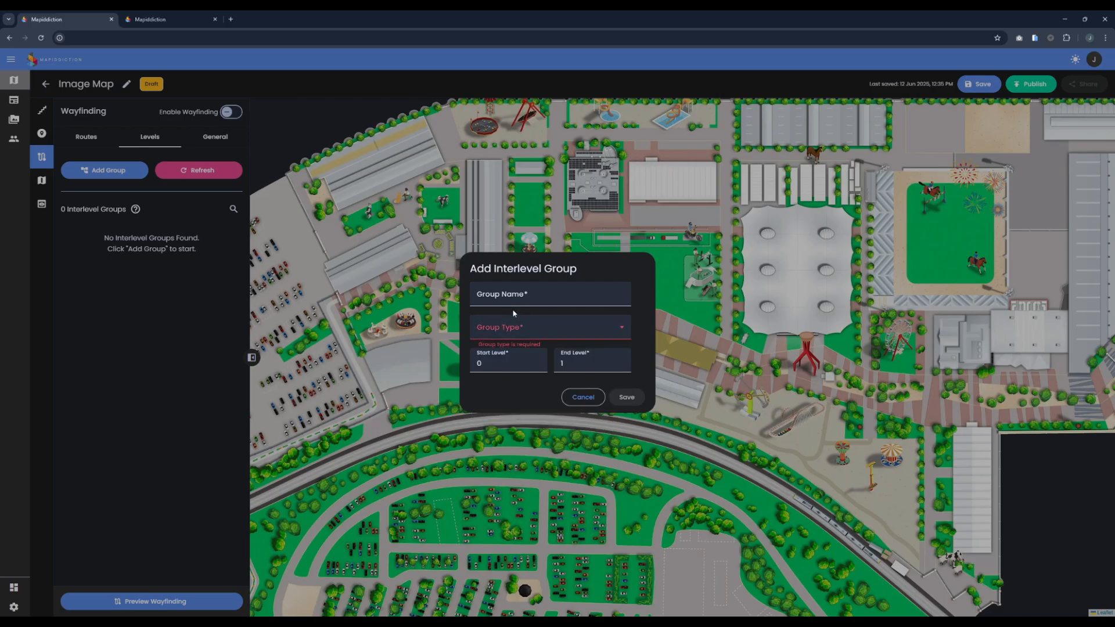
{"action": "left_click", "coordinate": [511, 326]}
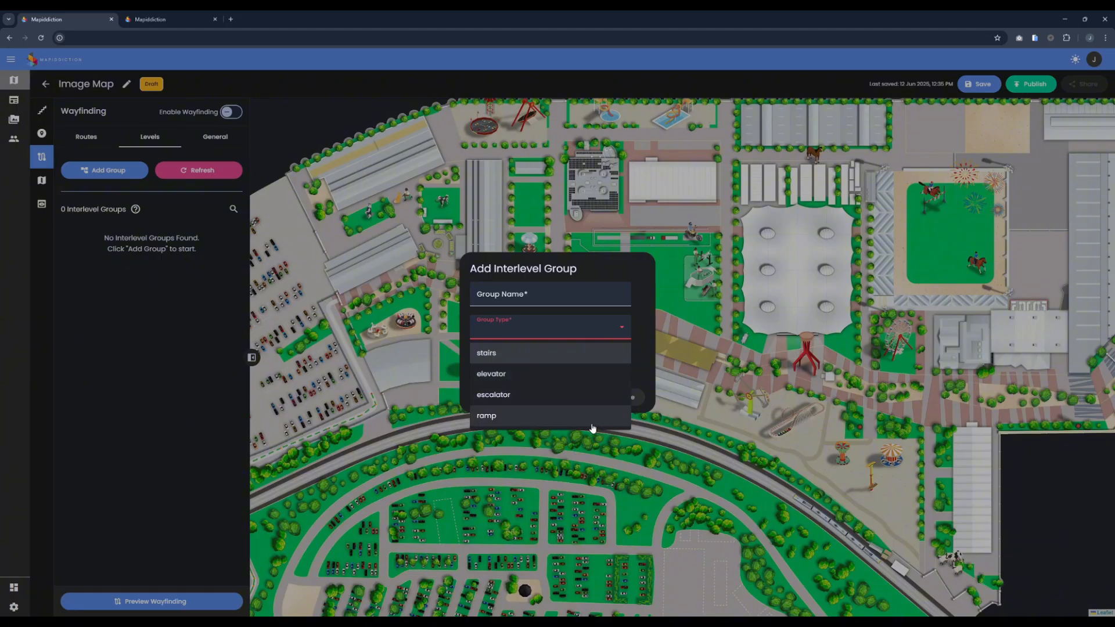
{"action": "left_click", "coordinate": [585, 316]}
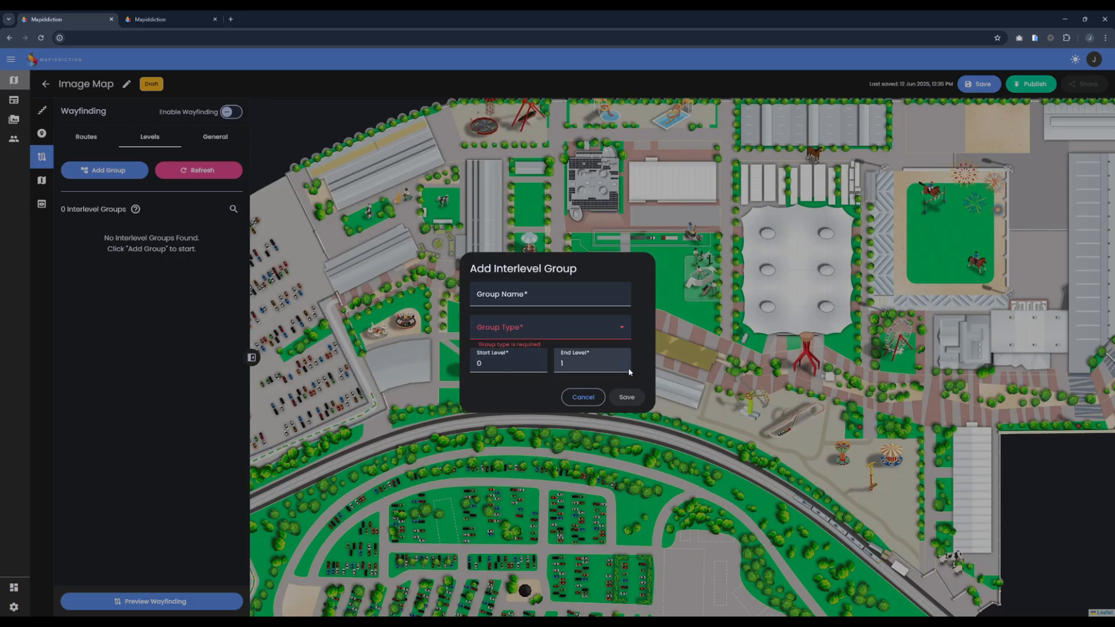
Step: Name the interlevel group Staircase A, set its type to stairs and its end level to 5, and save it
{"action": "left_click", "coordinate": [581, 363]}
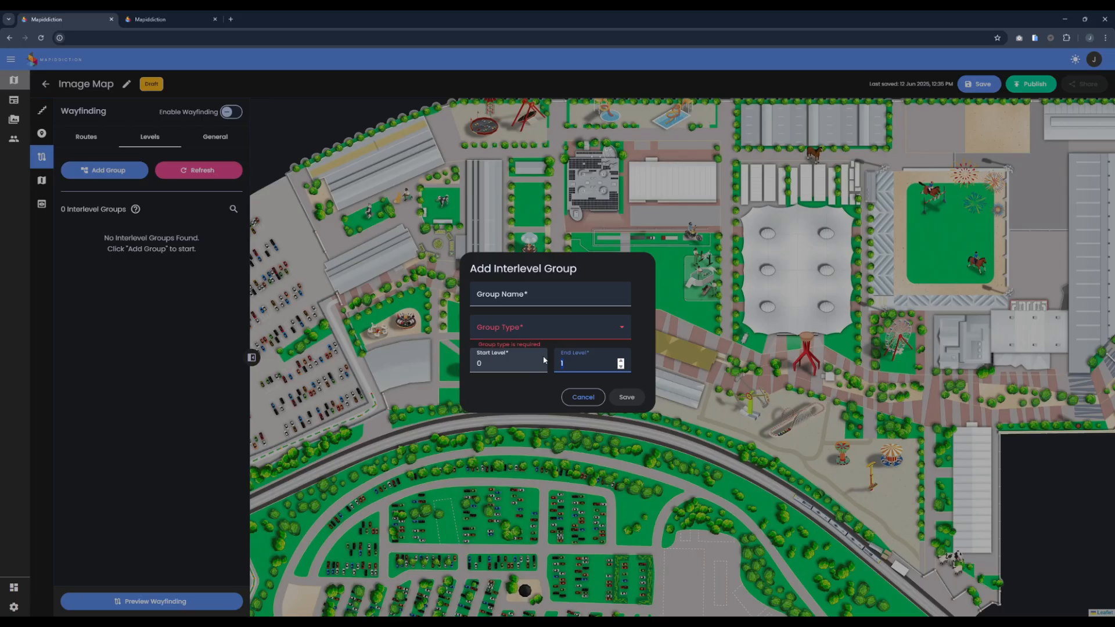
{"action": "left_click", "coordinate": [502, 294]}
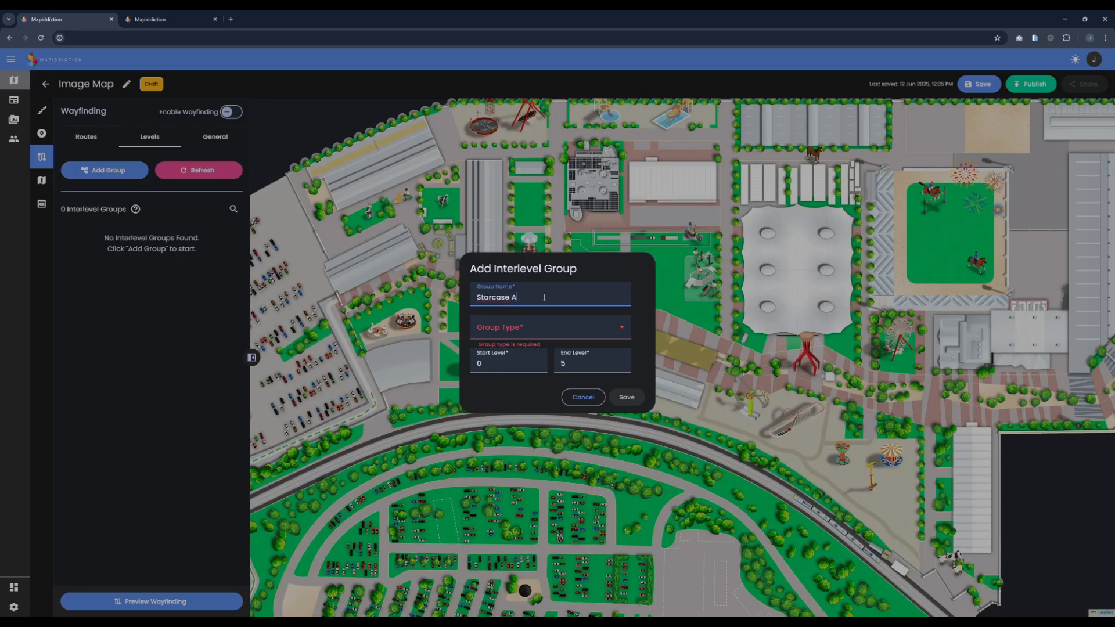
{"action": "left_click", "coordinate": [555, 327]}
{"action": "left_click", "coordinate": [510, 361]}
{"action": "left_click", "coordinate": [626, 397]}
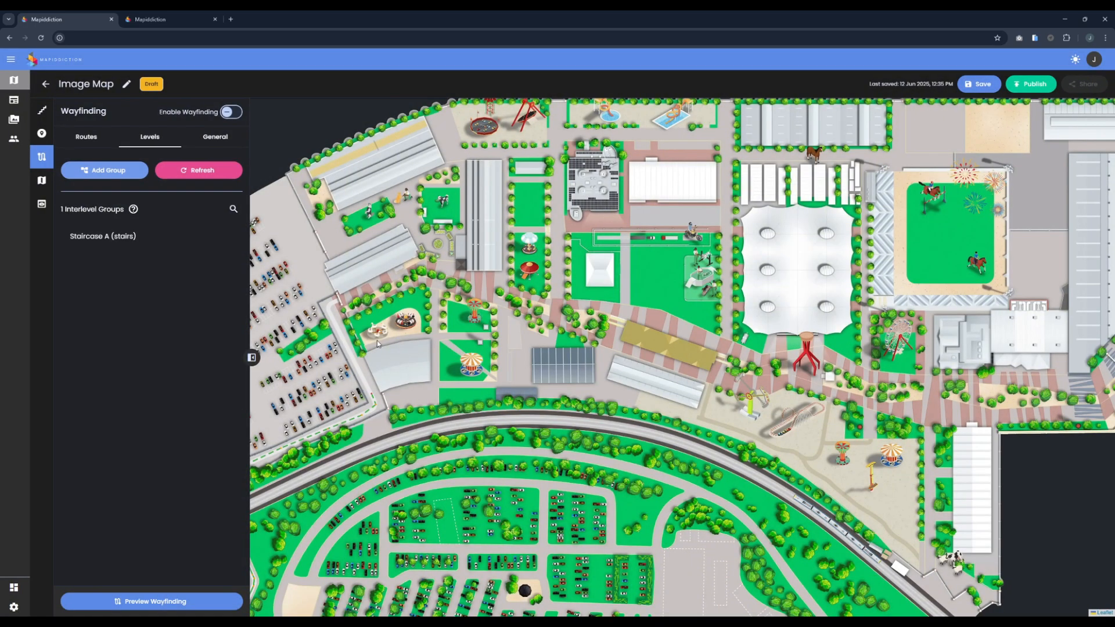
Step: Create a walkable route along the path beside the car park, from the end of the green dashed line to the entrance gate
{"action": "scroll", "coordinate": [380, 340], "scroll_direction": "up", "scroll_amount": 3}
{"action": "left_click_drag", "start_coordinate": [418, 336], "coordinate": [572, 325]}
{"action": "scroll", "coordinate": [482, 348], "scroll_direction": "down", "scroll_amount": 2}
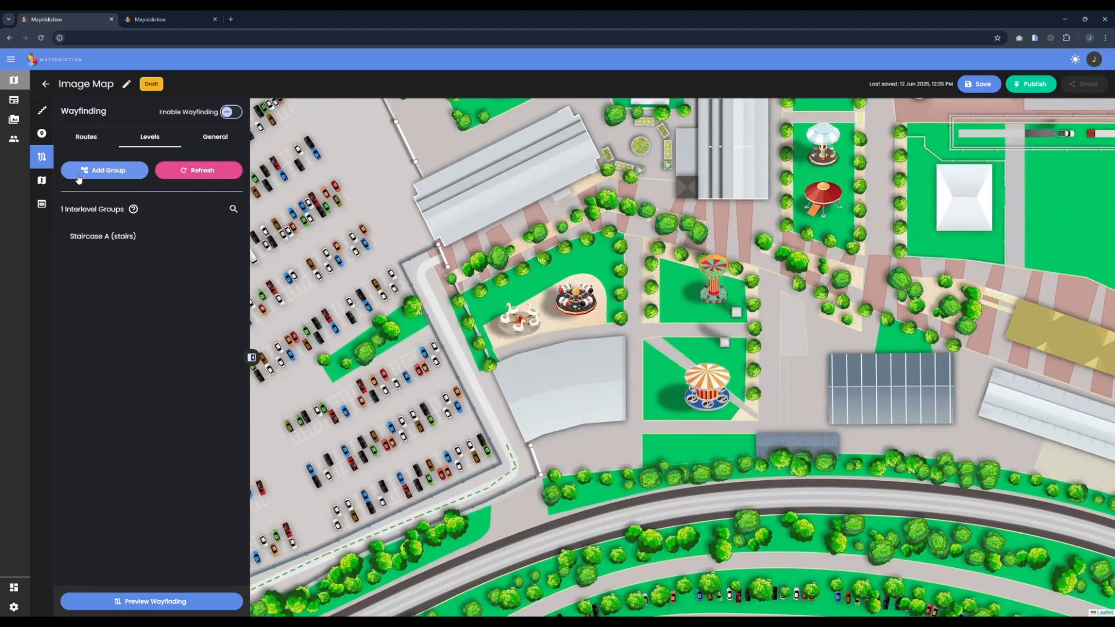
{"action": "left_click", "coordinate": [87, 137]}
{"action": "left_click", "coordinate": [158, 248]}
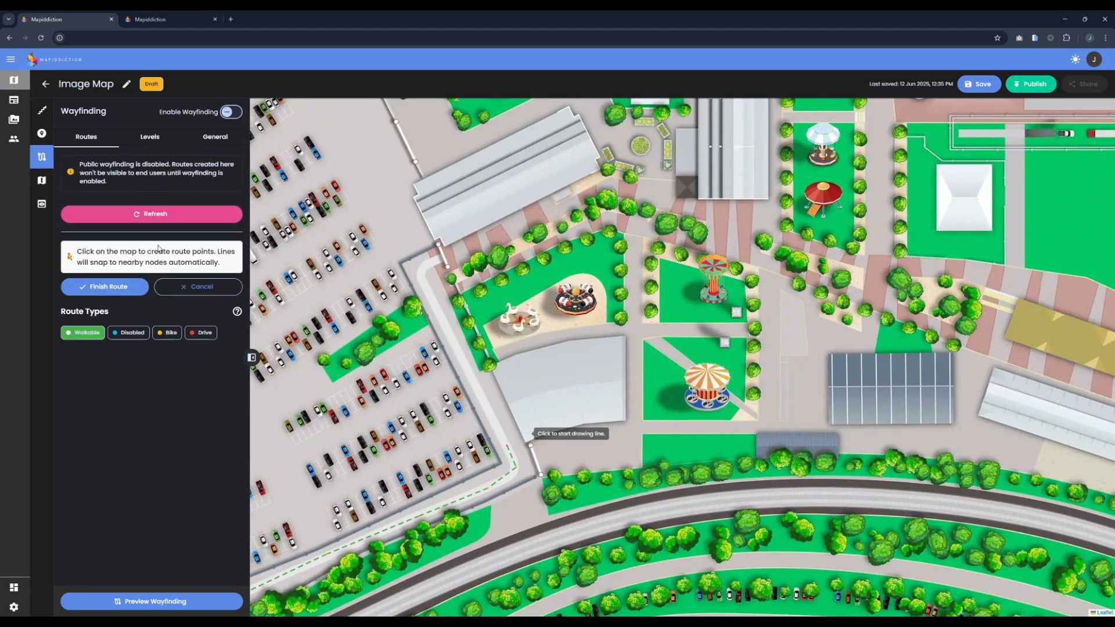
{"action": "scroll", "coordinate": [488, 449], "scroll_direction": "up", "scroll_amount": 2}
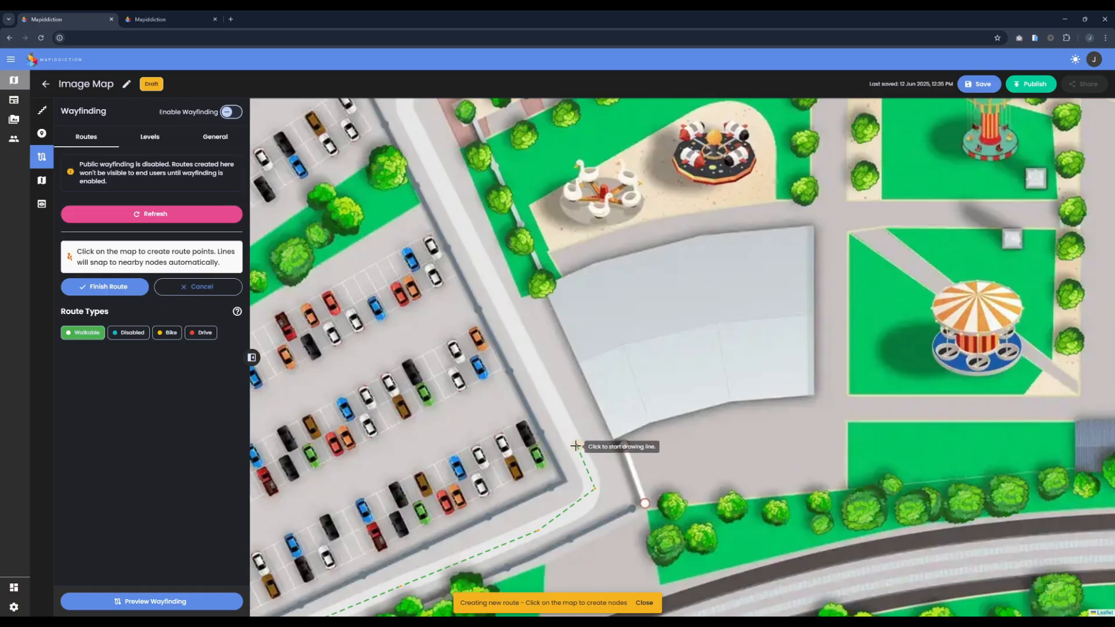
{"action": "left_click", "coordinate": [576, 446]}
{"action": "left_click", "coordinate": [526, 353]}
{"action": "left_click", "coordinate": [450, 200]}
{"action": "left_click_drag", "start_coordinate": [428, 164], "coordinate": [453, 313]}
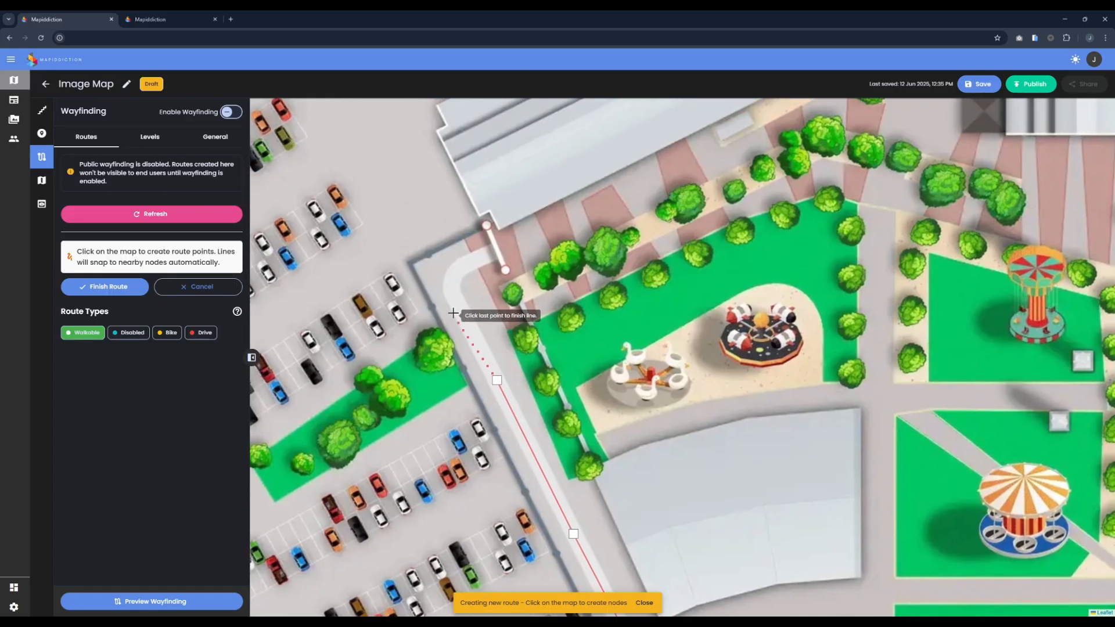
{"action": "left_click", "coordinate": [457, 308]}
{"action": "left_click", "coordinate": [454, 276]}
{"action": "double_click", "coordinate": [473, 255]}
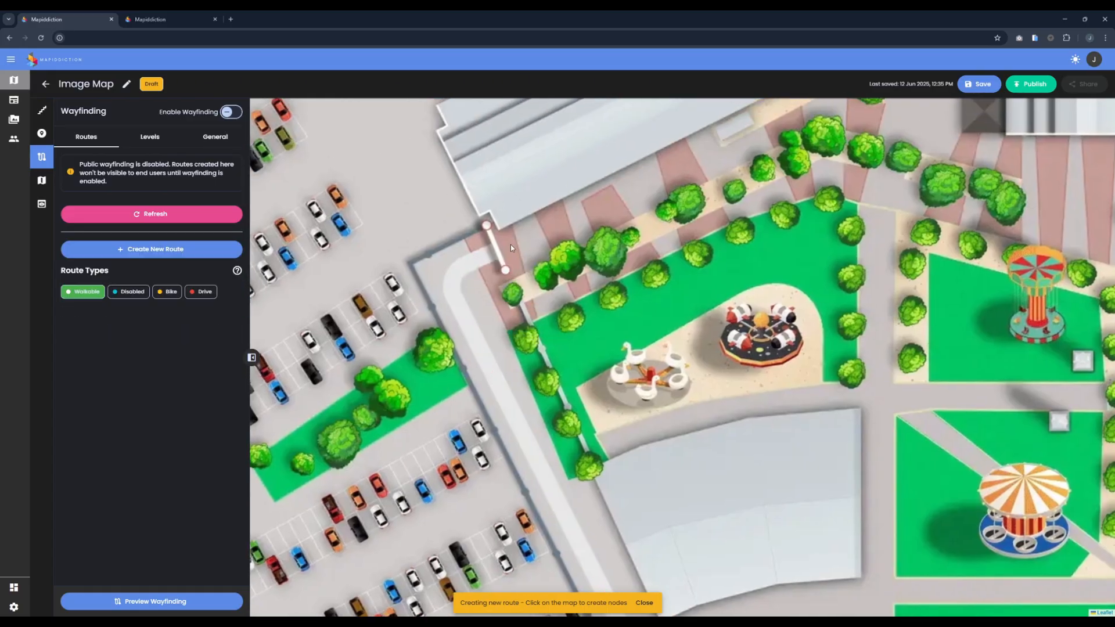
Step: Create a connecting walkable route from the last route's end through the gate, along the long grey-roofed building and into its side entrance
{"action": "left_click", "coordinate": [232, 254]}
{"action": "left_click", "coordinate": [473, 255]}
{"action": "left_click", "coordinate": [562, 220]}
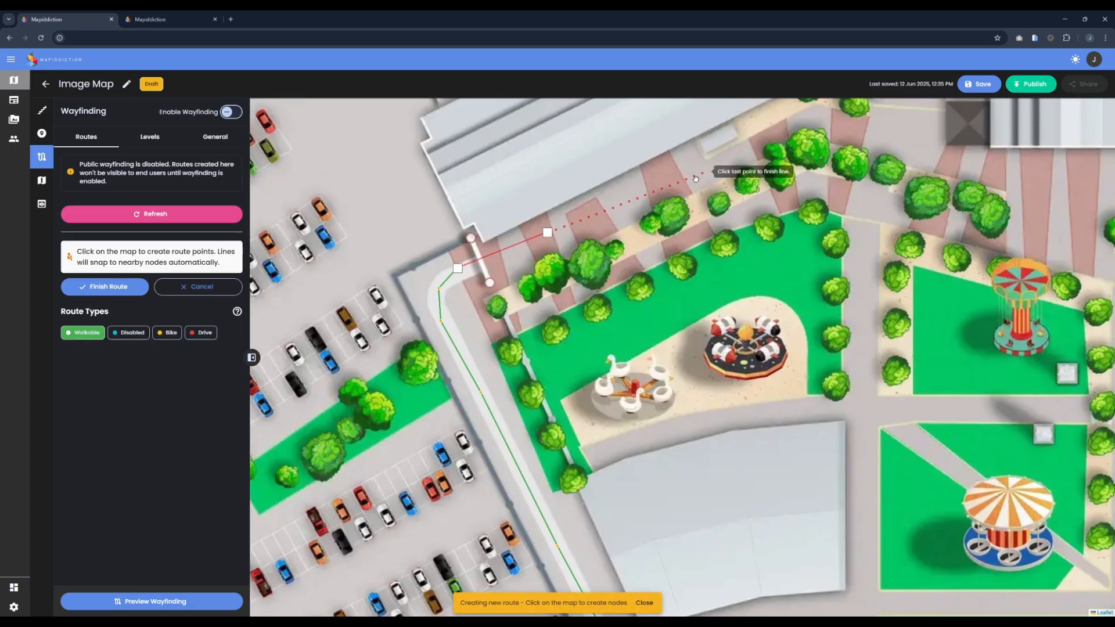
{"action": "left_click_drag", "start_coordinate": [695, 178], "coordinate": [542, 292]}
{"action": "left_click", "coordinate": [523, 284]}
{"action": "left_click", "coordinate": [578, 261]}
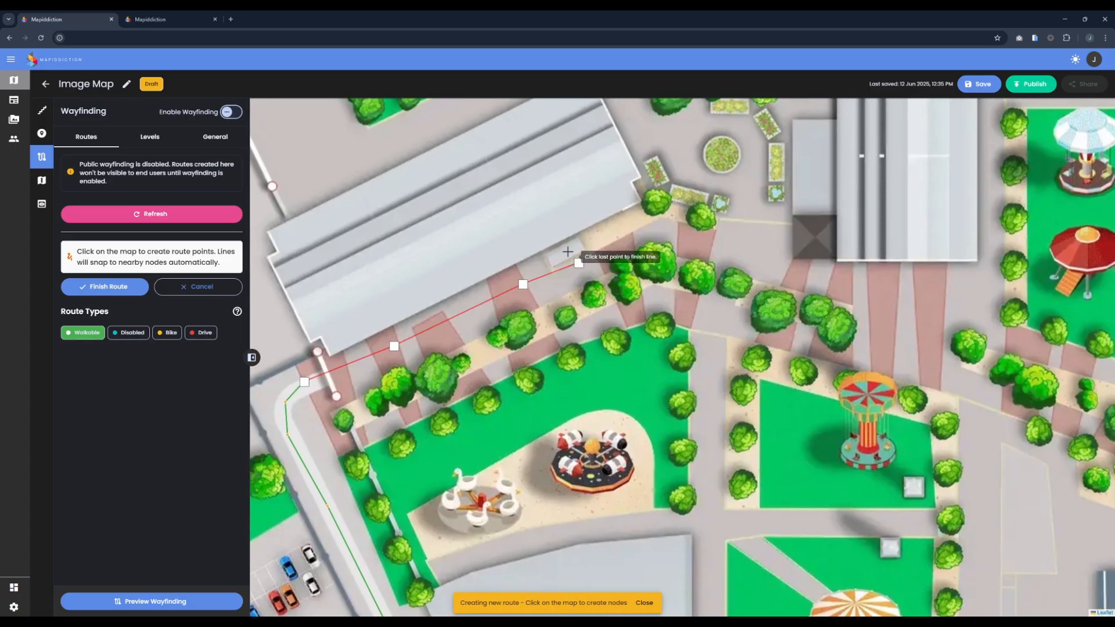
{"action": "double_click", "coordinate": [558, 235]}
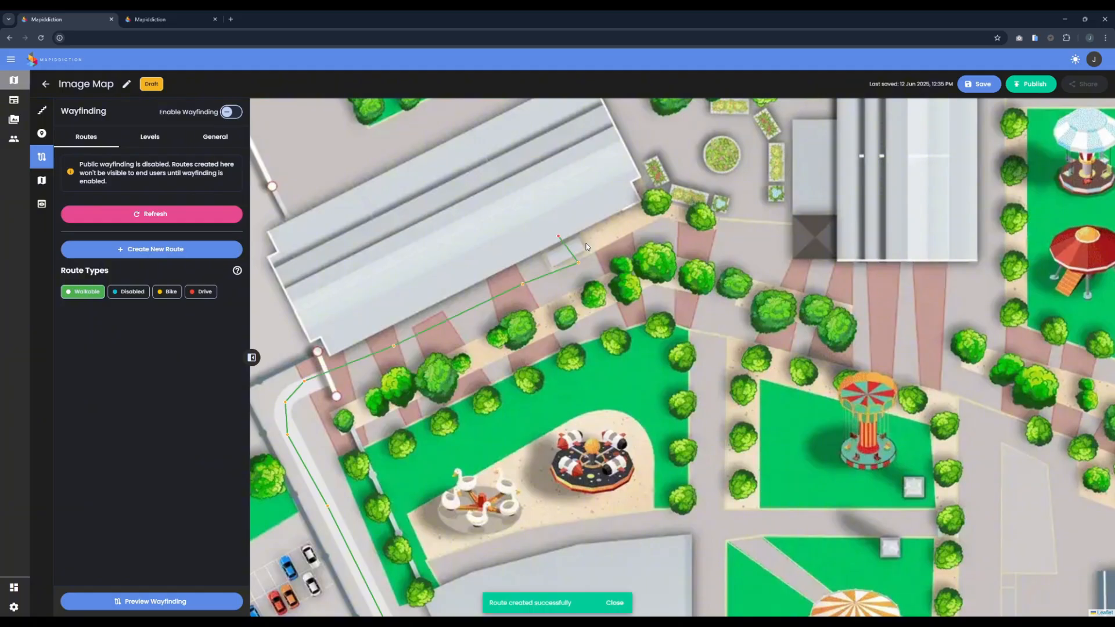
Step: Make the route's end node inside the building an interlevel node, add it to the group Staircase A, and save it
{"action": "scroll", "coordinate": [580, 244], "scroll_direction": "up", "scroll_amount": 1}
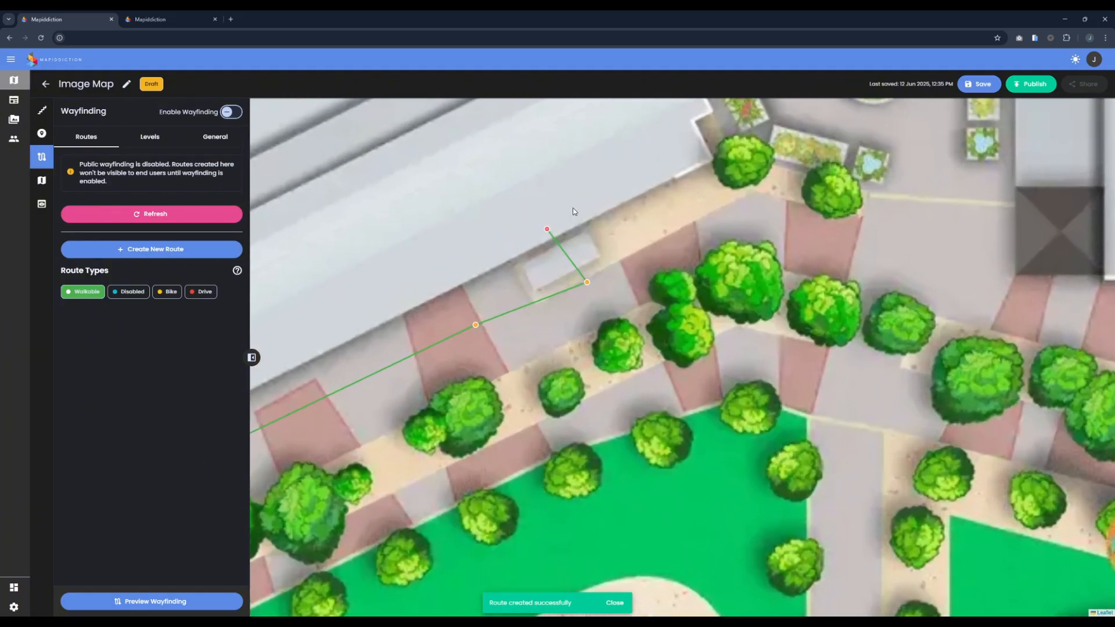
{"action": "left_click", "coordinate": [546, 231]}
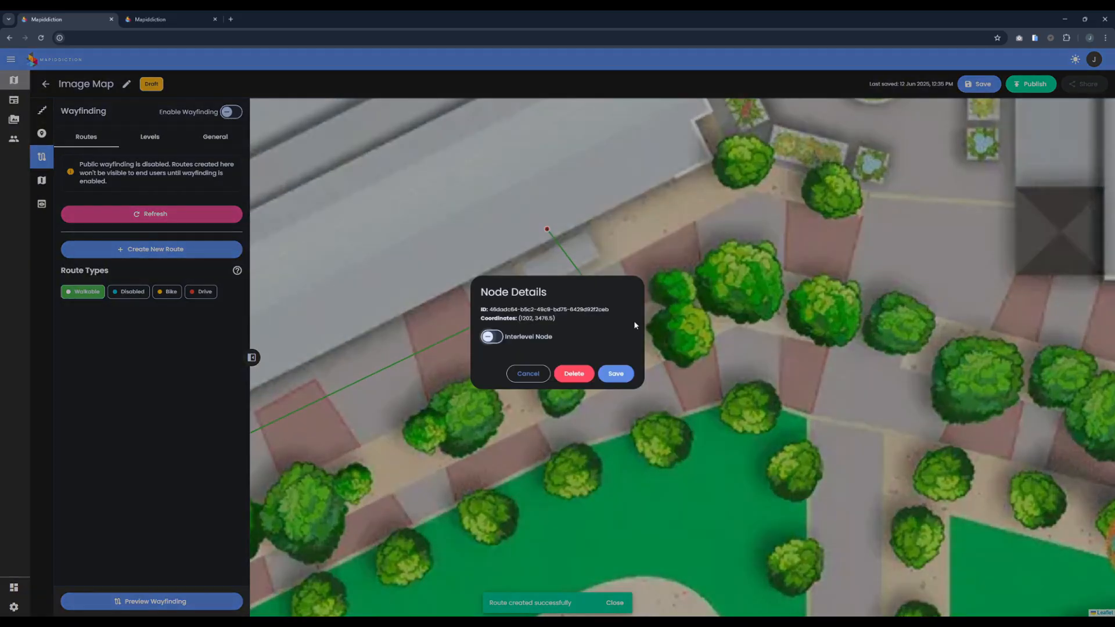
{"action": "left_click", "coordinate": [492, 338]}
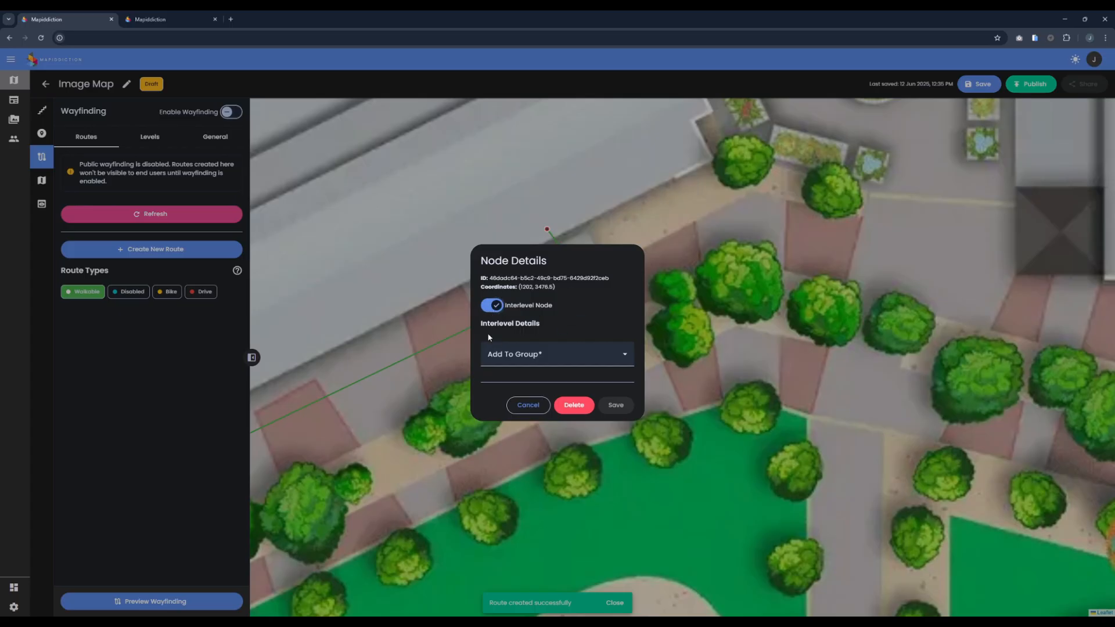
{"action": "left_click", "coordinate": [535, 352]}
{"action": "left_click", "coordinate": [528, 381]}
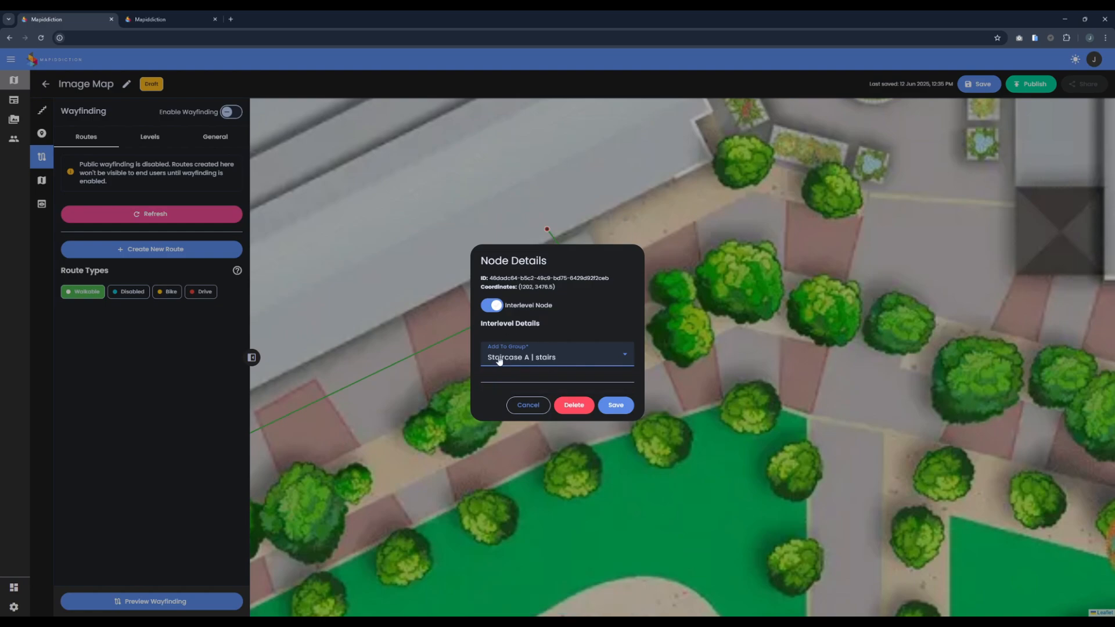
{"action": "left_click", "coordinate": [616, 405]}
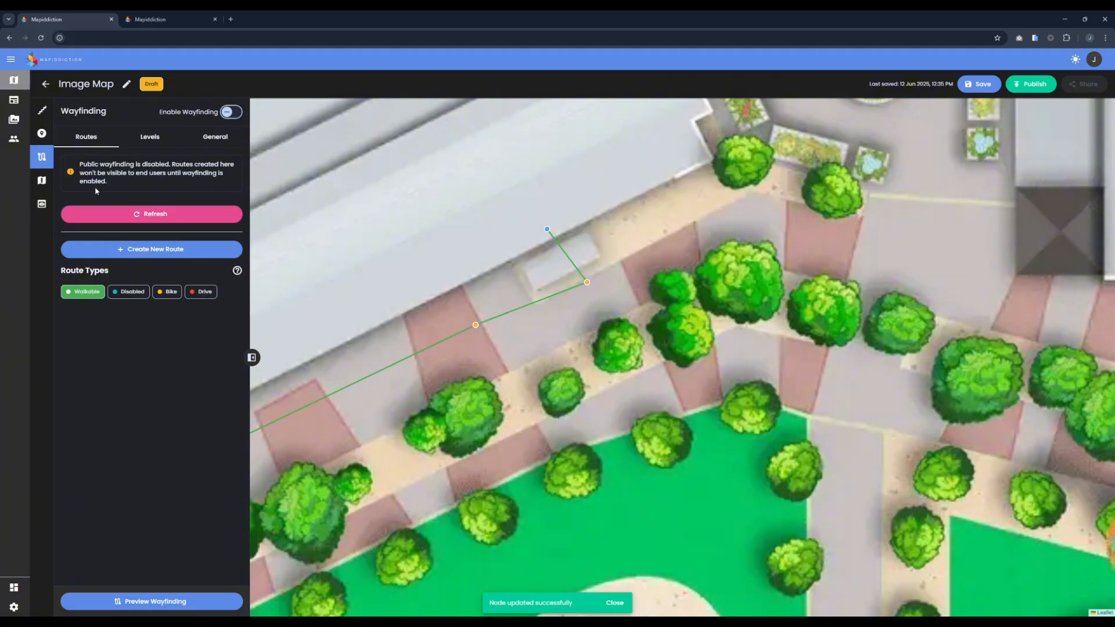
Step: Examine the nodes by level in the Staircase A interlevel group, and close it without changes
{"action": "left_click", "coordinate": [148, 139]}
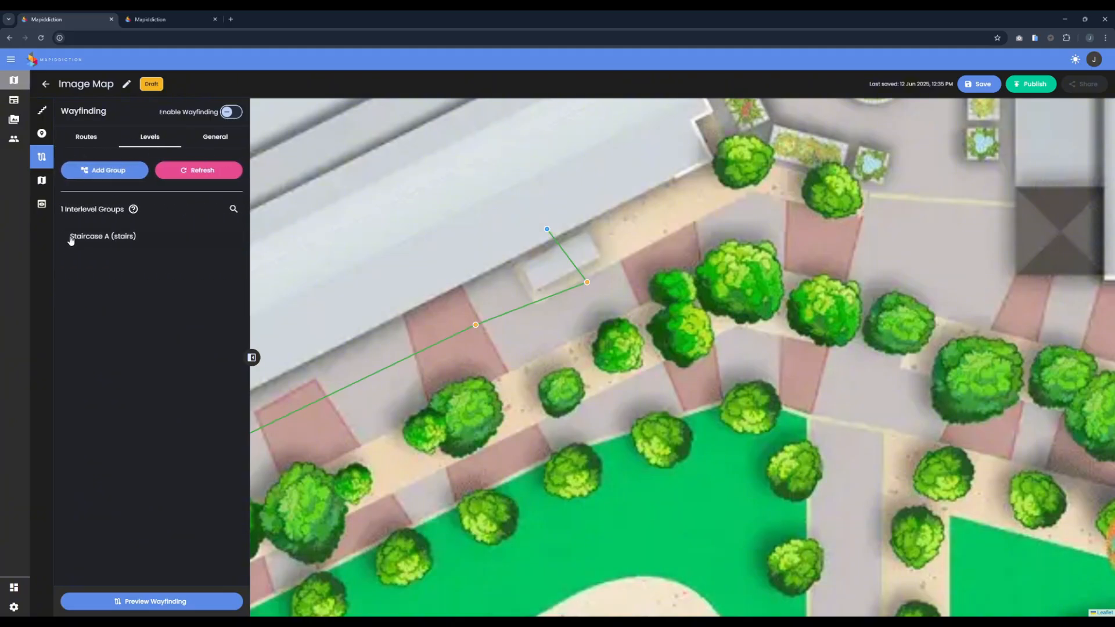
{"action": "left_click", "coordinate": [133, 238]}
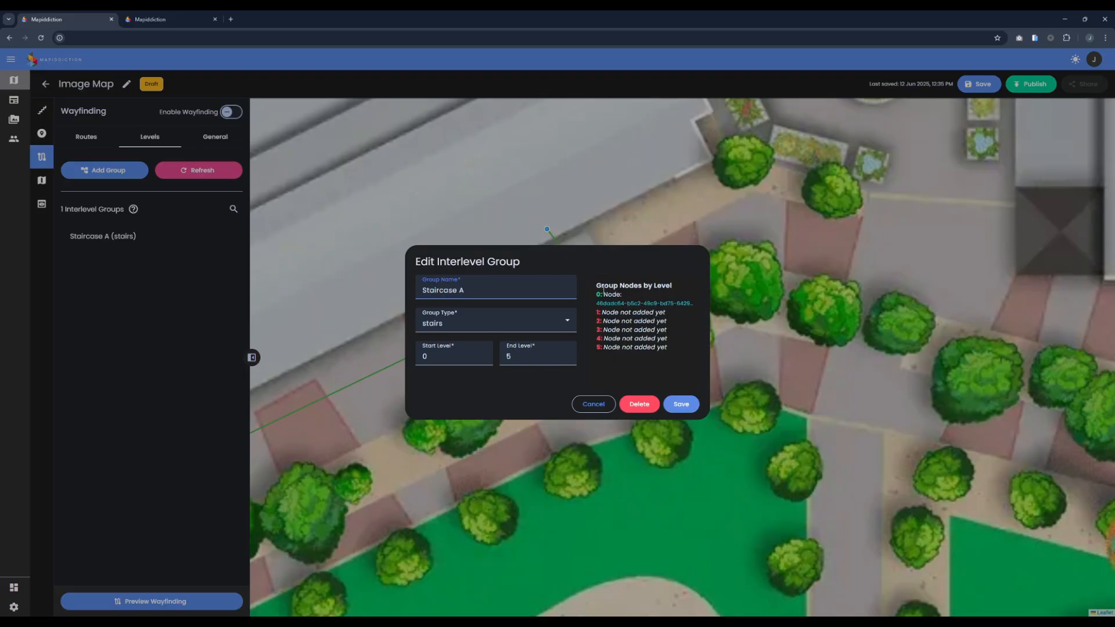
{"action": "left_click_drag", "start_coordinate": [602, 290], "coordinate": [636, 284]}
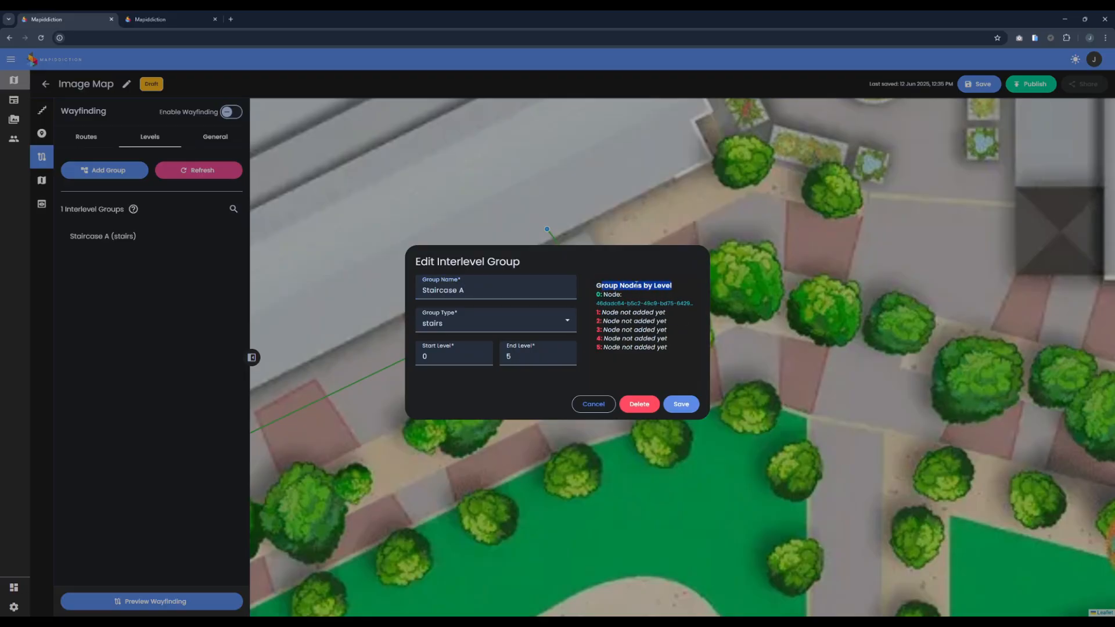
{"action": "left_click", "coordinate": [597, 297]}
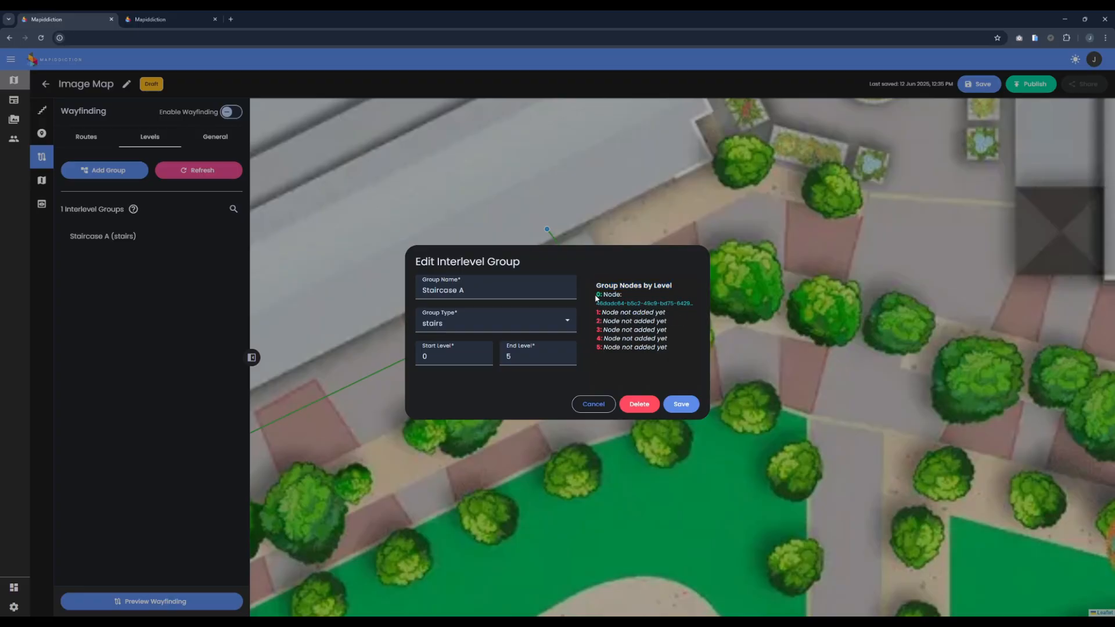
{"action": "left_click_drag", "start_coordinate": [597, 298], "coordinate": [696, 312]}
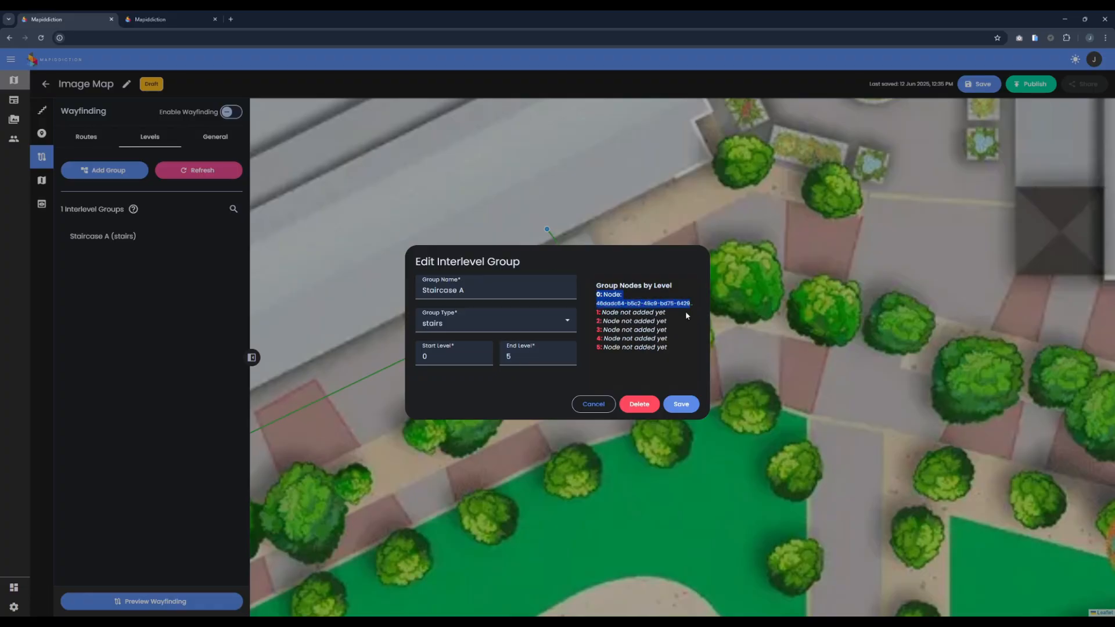
{"action": "left_click", "coordinate": [634, 315]}
{"action": "left_click_drag", "start_coordinate": [602, 312], "coordinate": [620, 348]}
{"action": "left_click", "coordinate": [634, 347]}
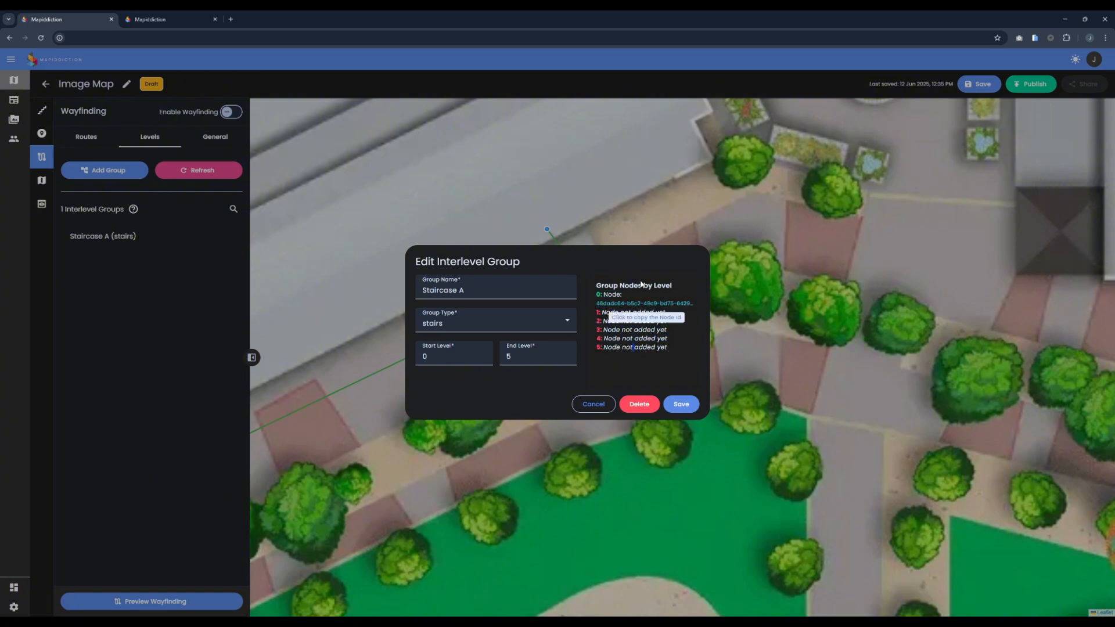
{"action": "left_click", "coordinate": [584, 405]}
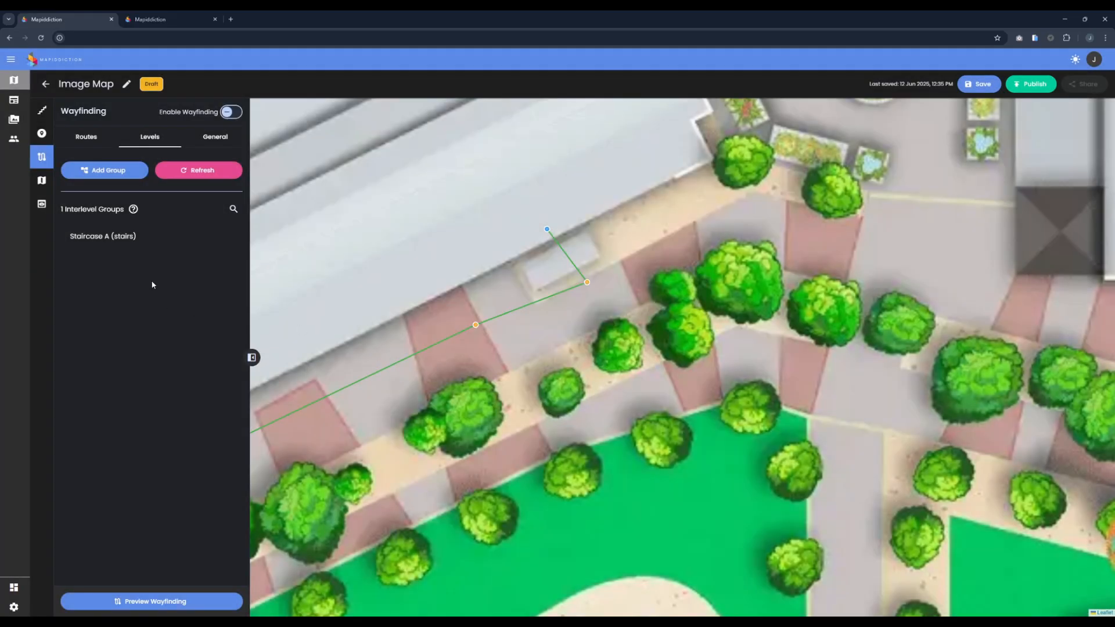
Step: Look at the clustering setting in the Image Map's map settings, and switch back to the published map with the directions
{"action": "left_click", "coordinate": [53, 185]}
{"action": "scroll", "coordinate": [588, 235], "scroll_direction": "down", "scroll_amount": 2}
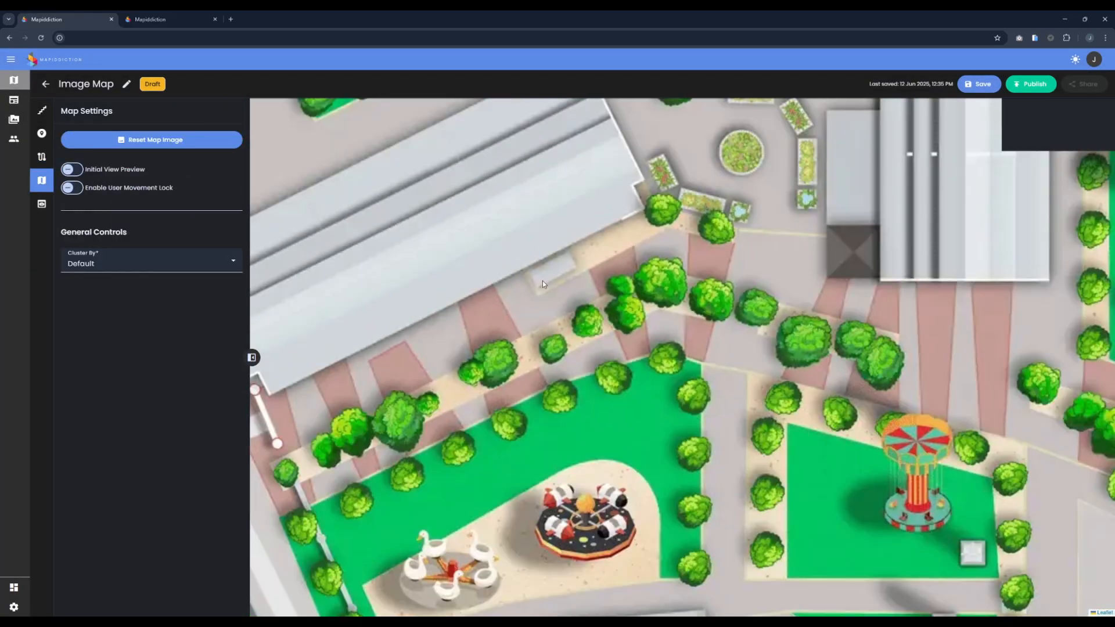
{"action": "scroll", "coordinate": [720, 266], "scroll_direction": "down", "scroll_amount": 3}
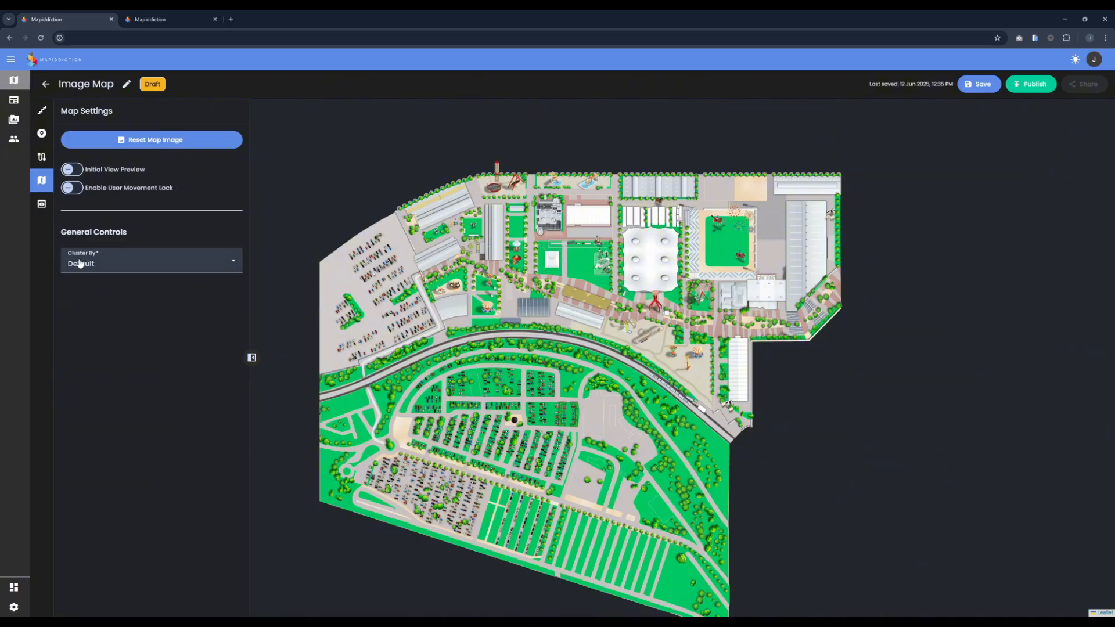
{"action": "left_click", "coordinate": [134, 268]}
{"action": "left_click", "coordinate": [139, 264]}
{"action": "left_click", "coordinate": [187, 21]}
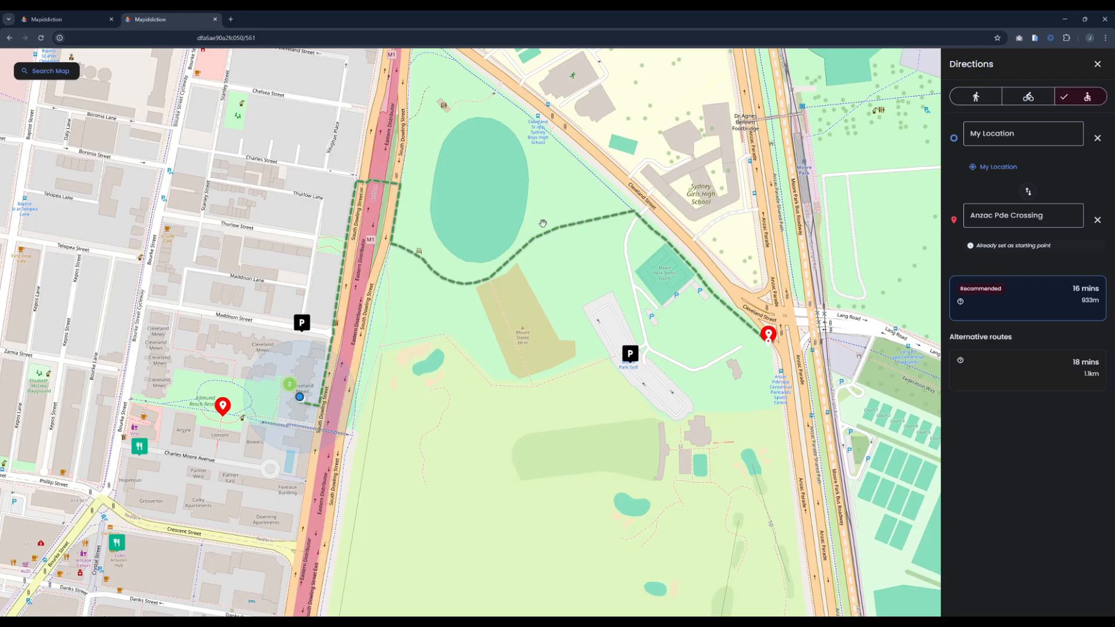
Step: Examine how the markers on the published street map cluster and separate at different zoom levels around the directions route
{"action": "left_click_drag", "start_coordinate": [685, 238], "coordinate": [888, 196]}
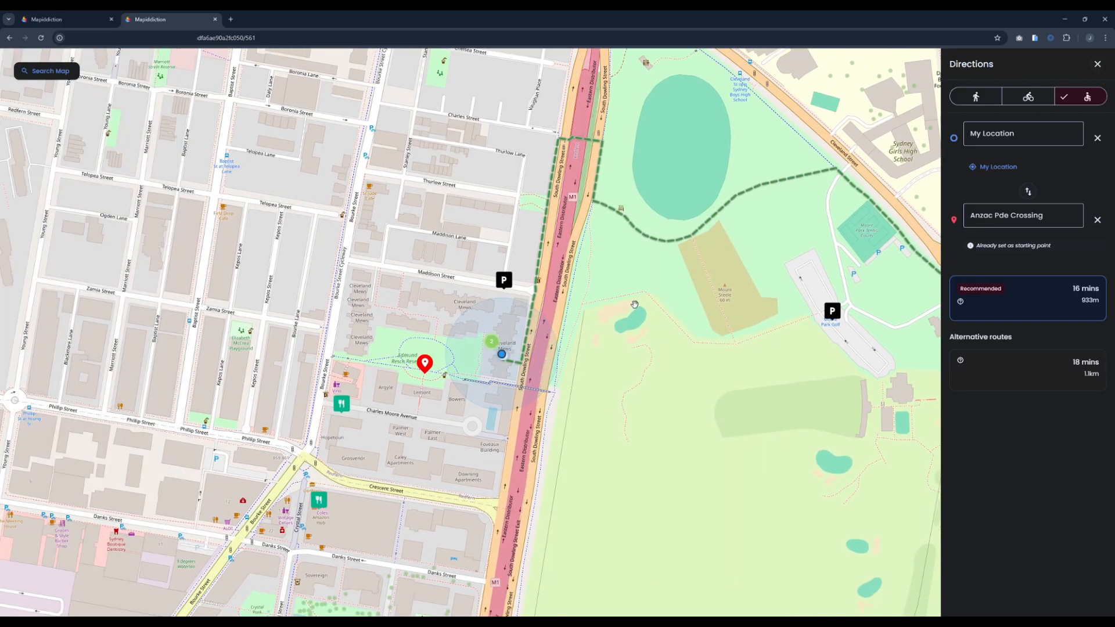
{"action": "scroll", "coordinate": [495, 383], "scroll_direction": "down", "scroll_amount": 2}
{"action": "scroll", "coordinate": [496, 383], "scroll_direction": "down", "scroll_amount": 3}
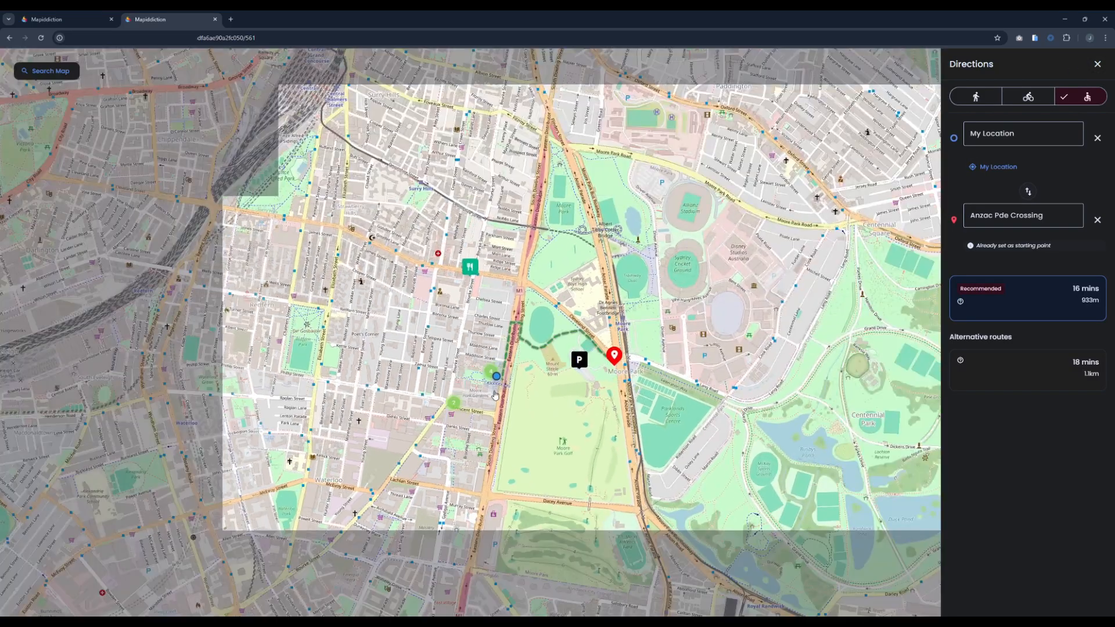
{"action": "scroll", "coordinate": [457, 407], "scroll_direction": "up", "scroll_amount": 1}
{"action": "scroll", "coordinate": [459, 411], "scroll_direction": "down", "scroll_amount": 1}
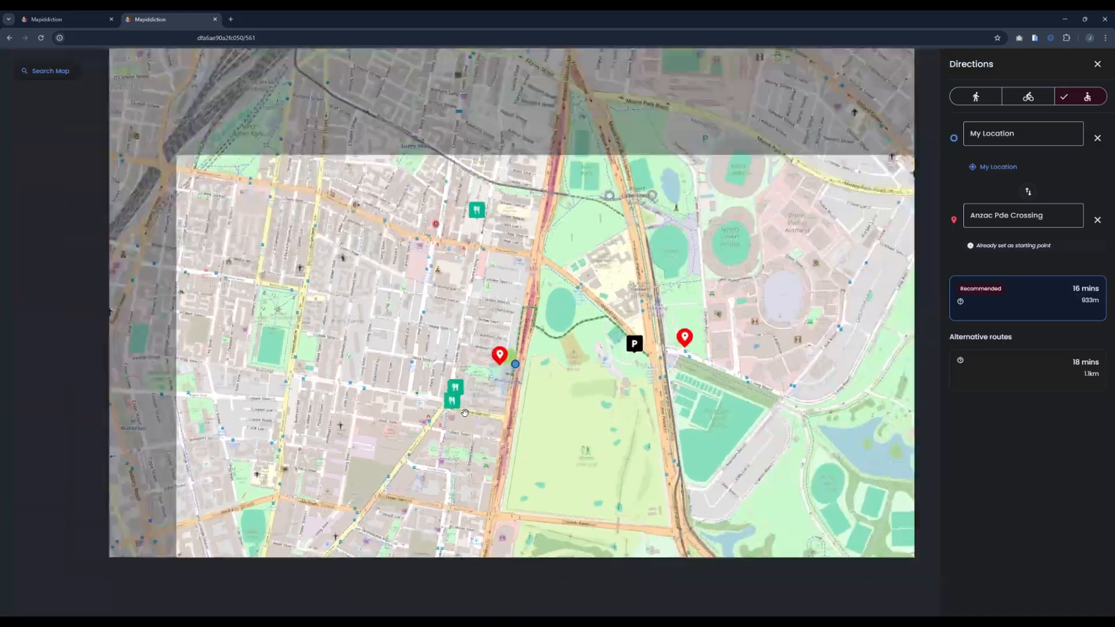
{"action": "scroll", "coordinate": [493, 397], "scroll_direction": "up", "scroll_amount": 5}
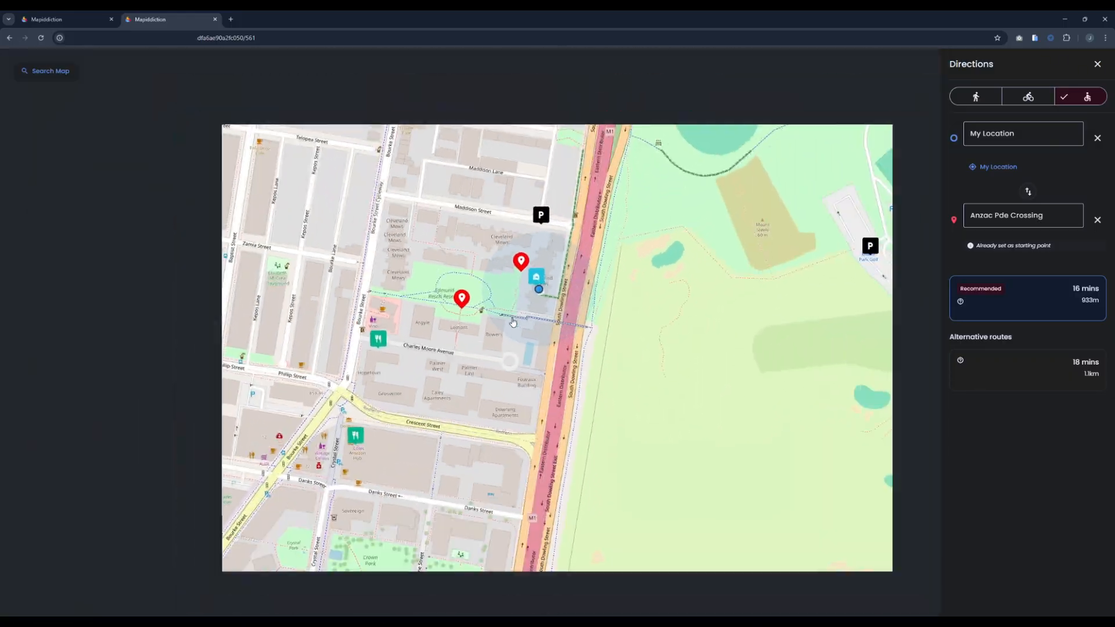
{"action": "scroll", "coordinate": [511, 312], "scroll_direction": "down", "scroll_amount": 3}
Step: Switch back to the Image Map editor and look at the Cluster By options in its map settings, keeping Default
{"action": "left_click", "coordinate": [36, 18]}
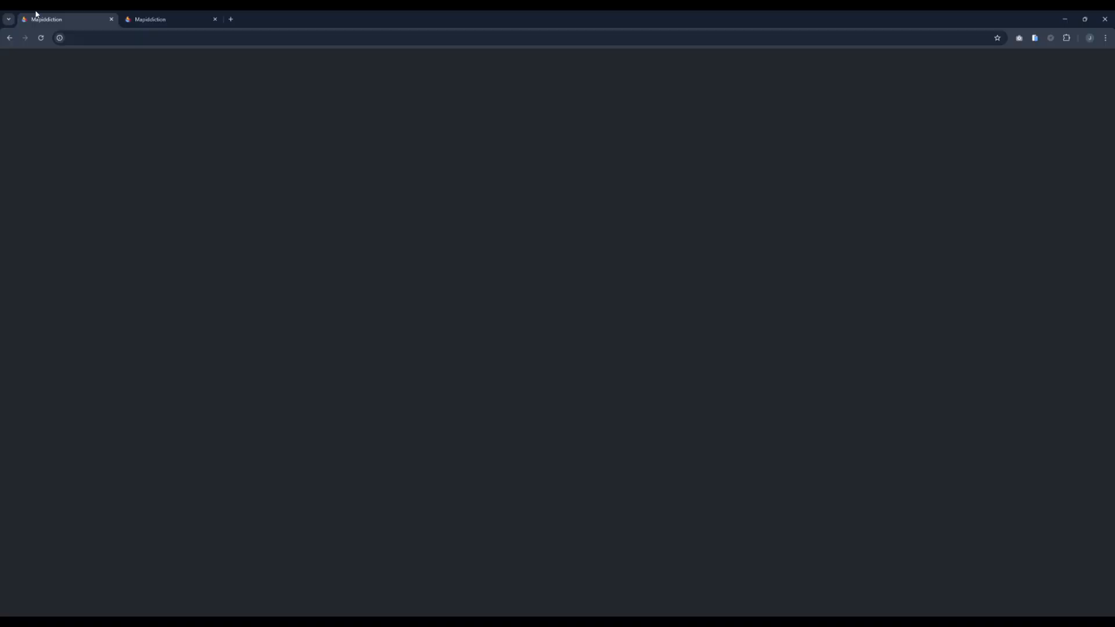
{"action": "left_click", "coordinate": [114, 258]}
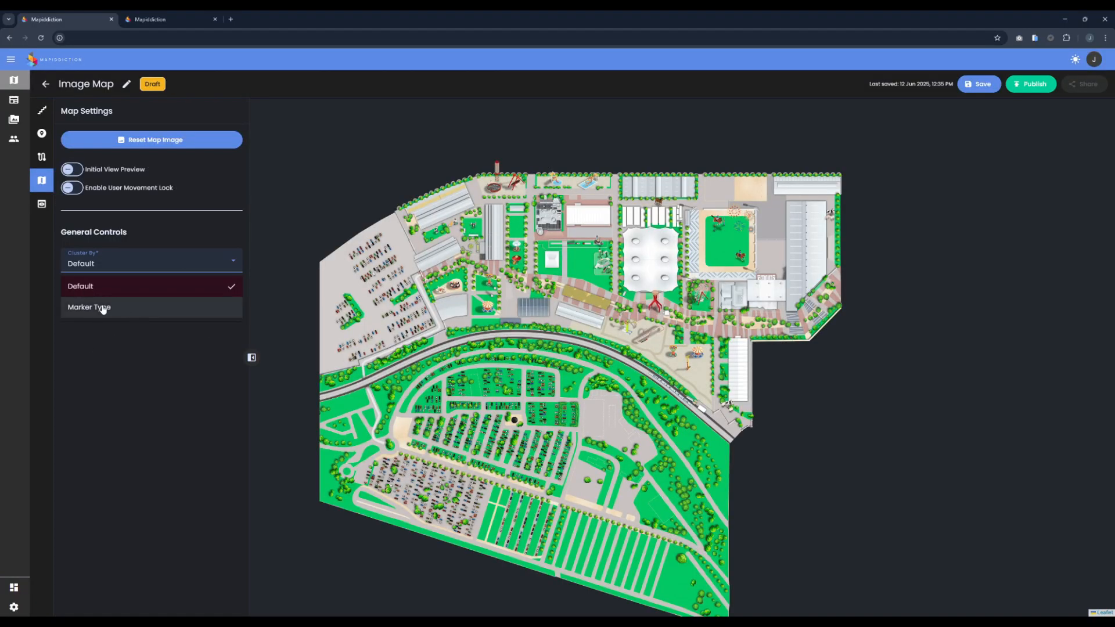
{"action": "left_click", "coordinate": [167, 255]}
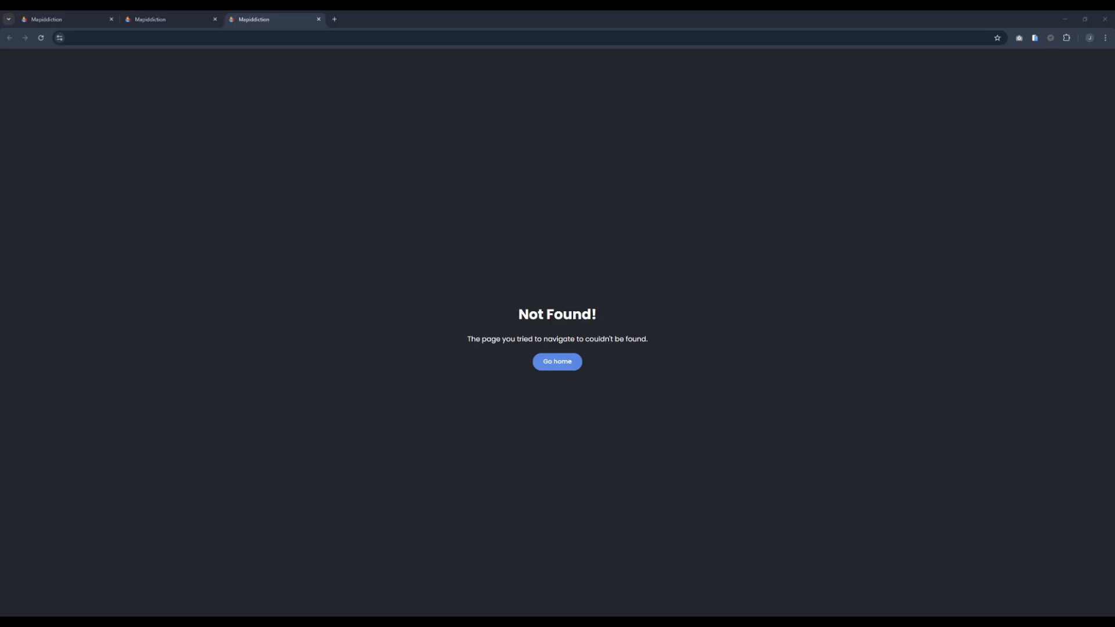
Step: Close the Not Found page and open the public overlay map from the copied link in a new browser tab
{"action": "middle_click", "coordinate": [253, 18]}
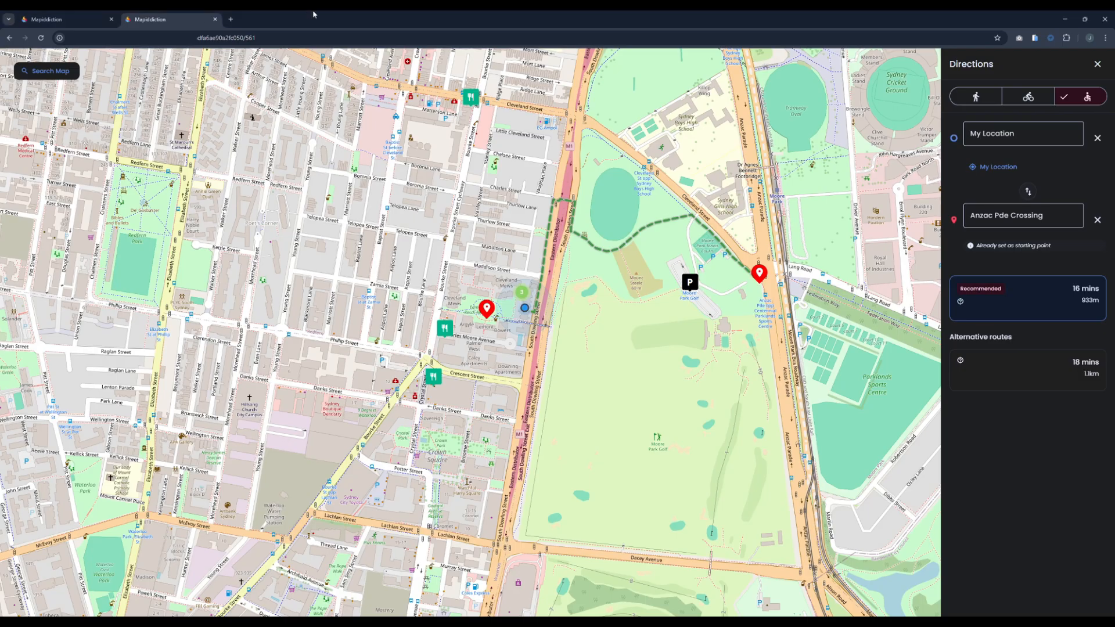
{"action": "key", "text": "ctrl+t"}
{"action": "type", "text": "https://app.mapiddiction.com/map/public/50966096d5704ad7a80c8a9c5dabaddf/50/overlay"}
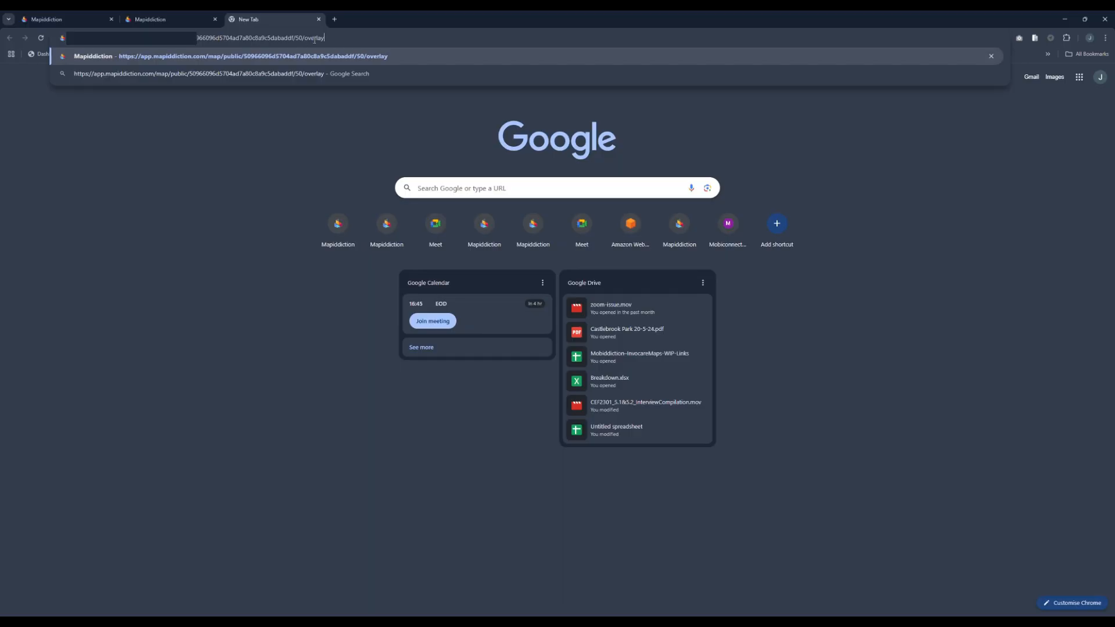
{"action": "key", "text": "Return"}
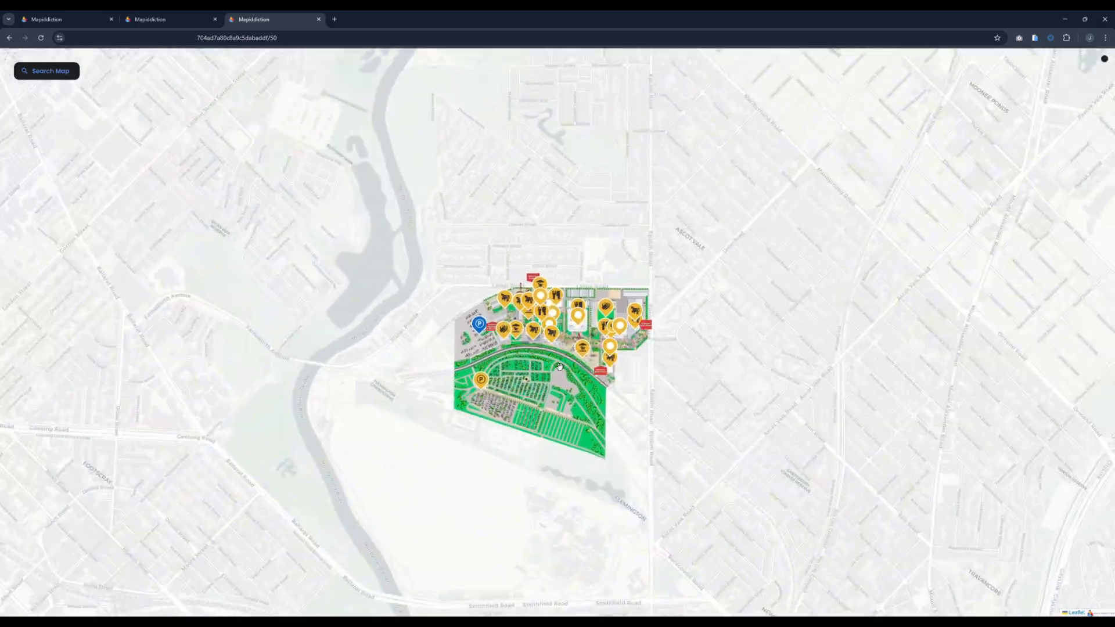
Step: Examine the showground overlay map's markers and labels from the overview down to a closer zoom level
{"action": "scroll", "coordinate": [559, 366], "scroll_direction": "up", "scroll_amount": 2}
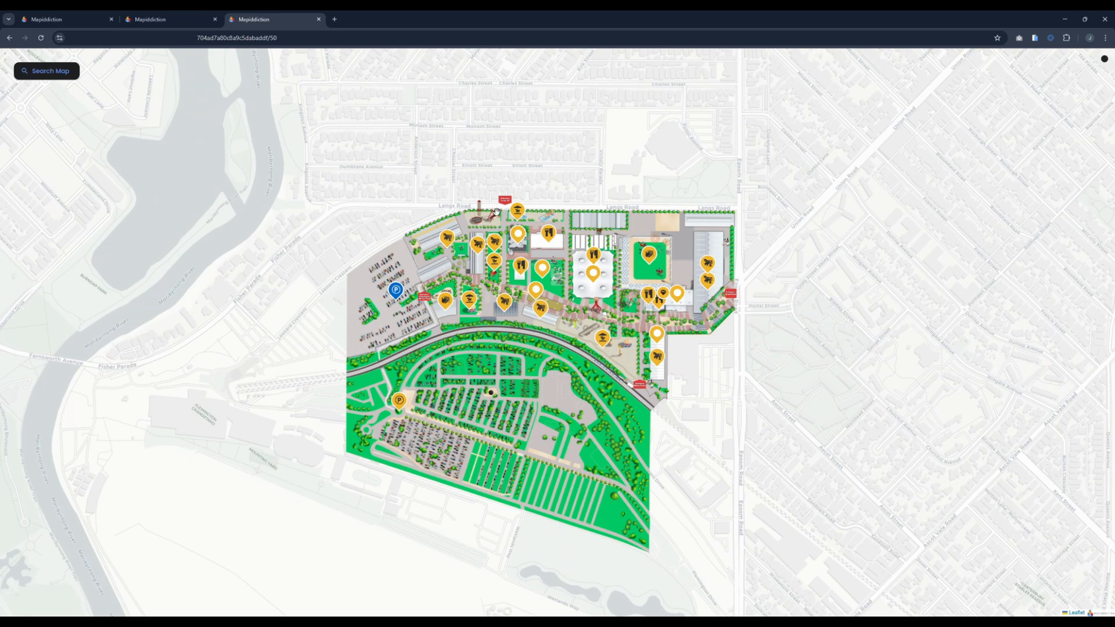
{"action": "left_click_drag", "start_coordinate": [526, 382], "coordinate": [559, 349]}
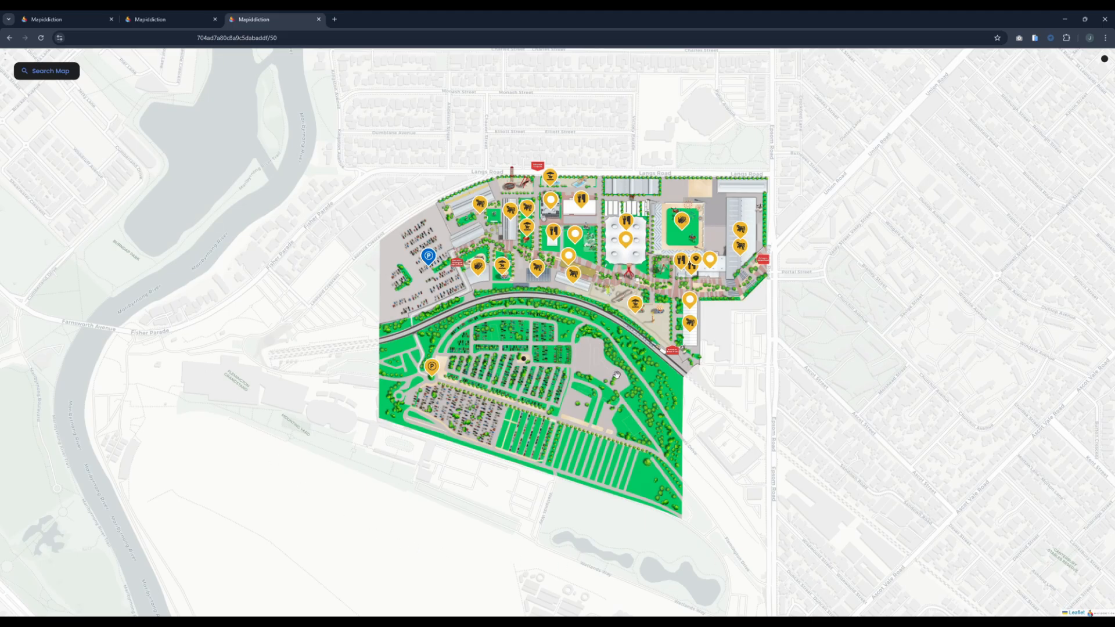
{"action": "left_click_drag", "start_coordinate": [608, 339], "coordinate": [594, 321]}
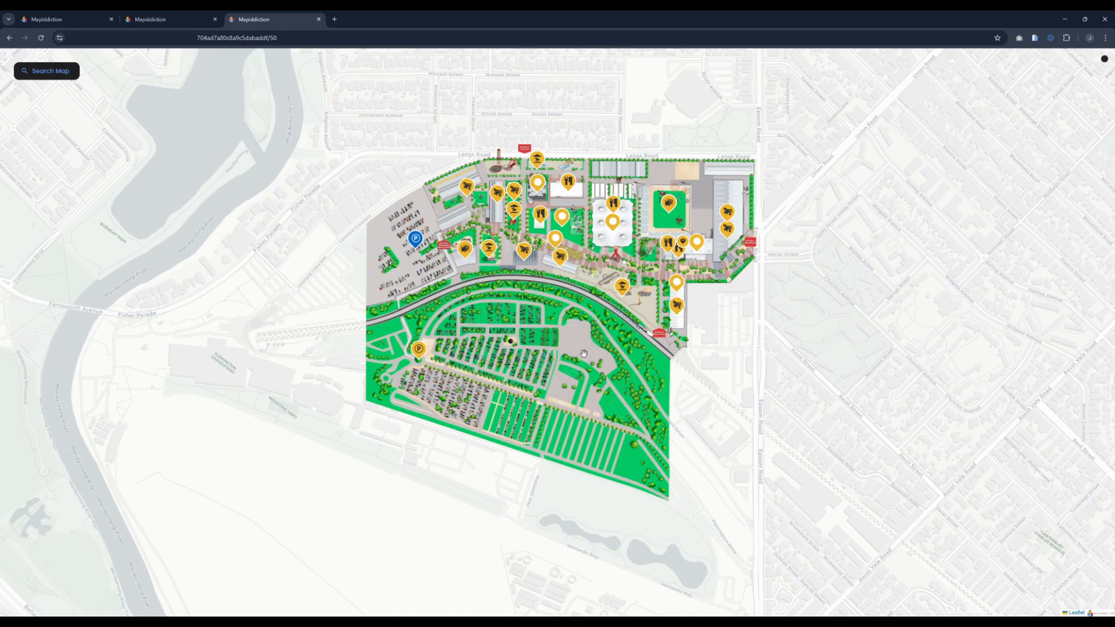
{"action": "scroll", "coordinate": [590, 344], "scroll_direction": "up", "scroll_amount": 3}
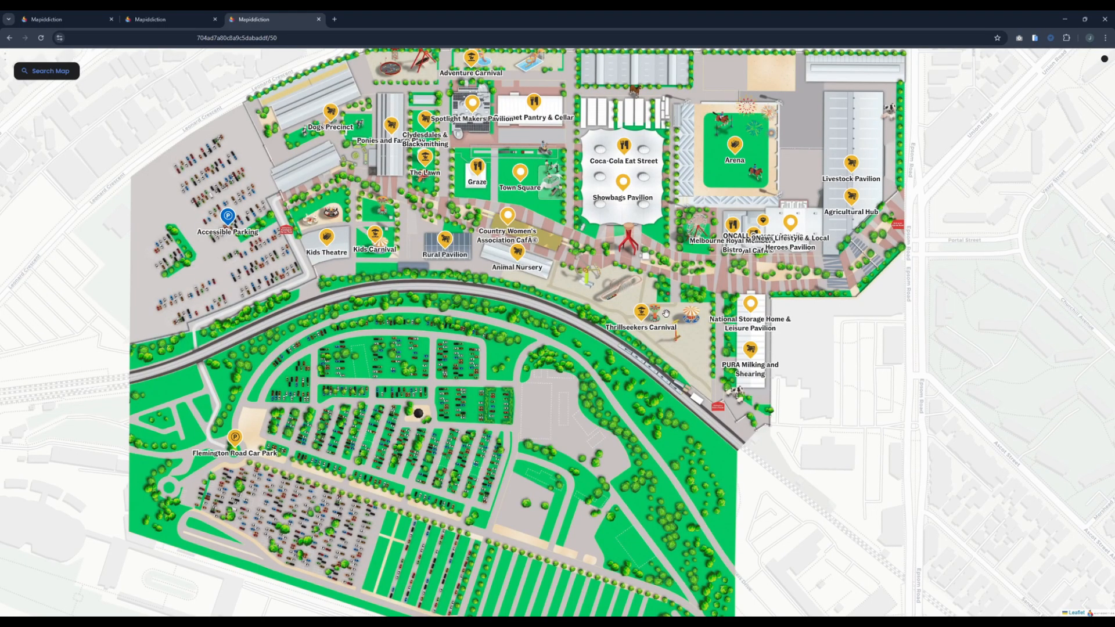
{"action": "left_click_drag", "start_coordinate": [629, 245], "coordinate": [640, 268]}
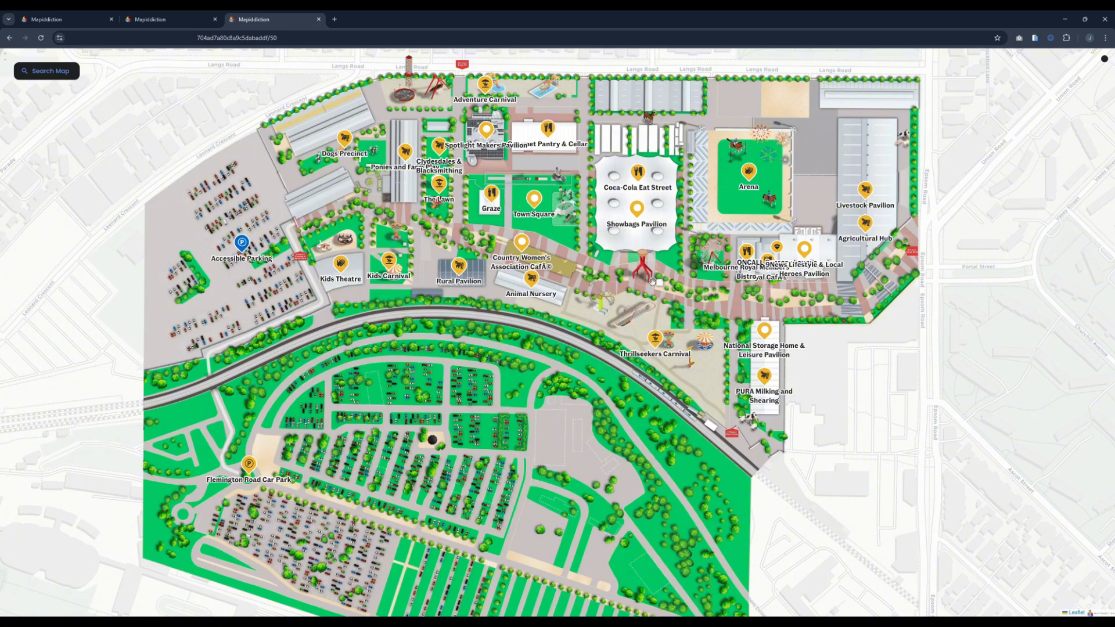
Step: View the Thrillseekers Carnival marker's details, close them, and compare which ride markers show at near and far zoom levels
{"action": "left_click", "coordinate": [654, 341]}
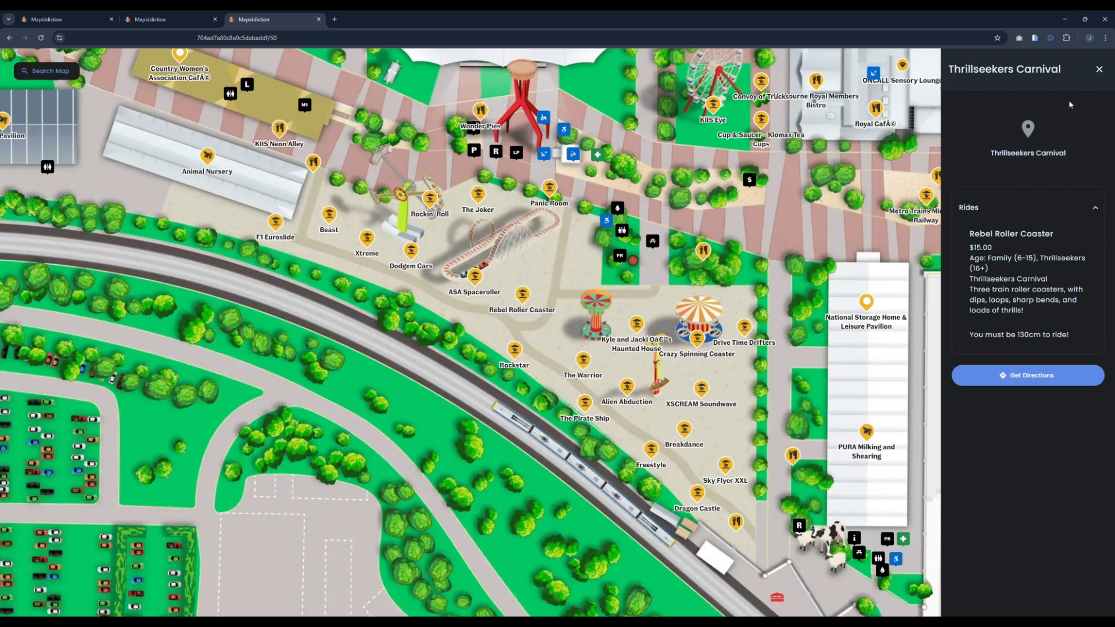
{"action": "left_click", "coordinate": [1099, 70]}
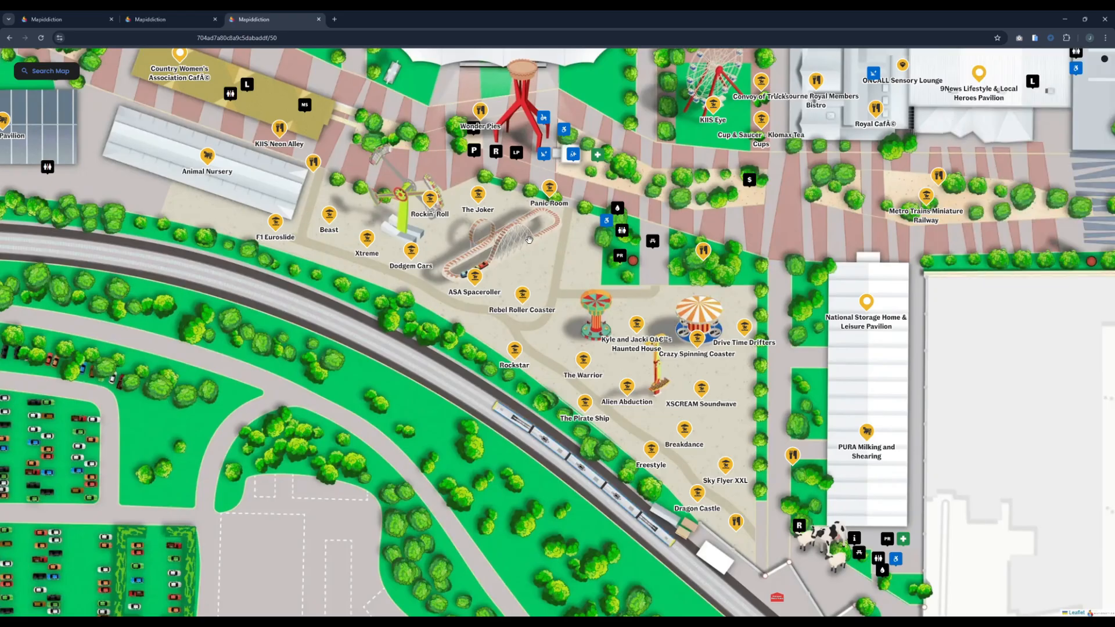
{"action": "scroll", "coordinate": [621, 356], "scroll_direction": "down", "scroll_amount": 1}
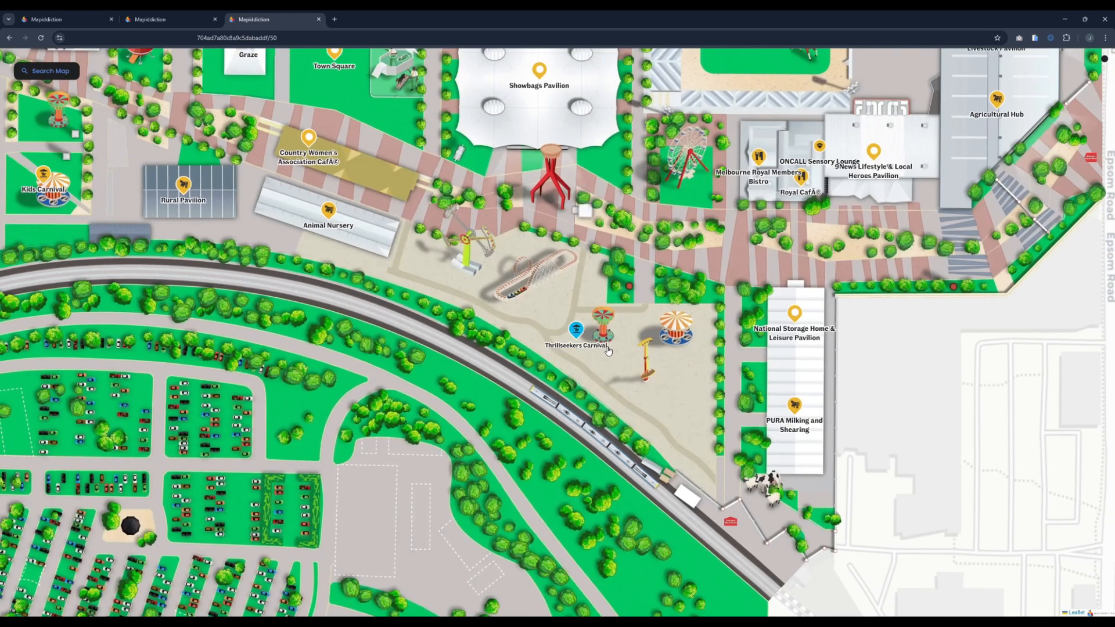
{"action": "scroll", "coordinate": [578, 343], "scroll_direction": "up", "scroll_amount": 1}
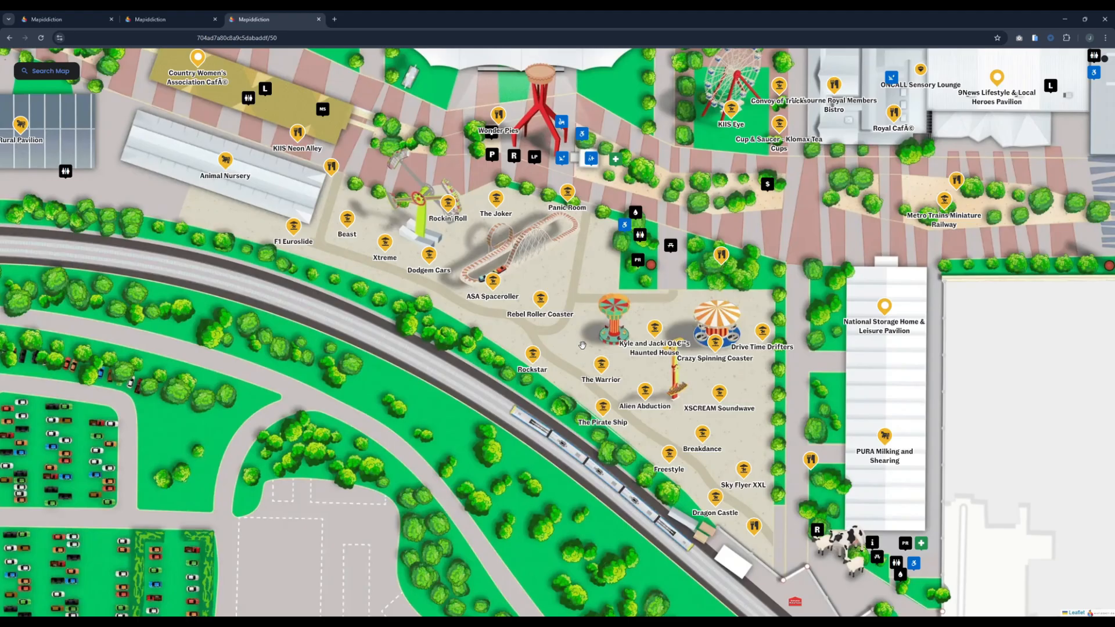
{"action": "scroll", "coordinate": [582, 361], "scroll_direction": "down", "scroll_amount": 2}
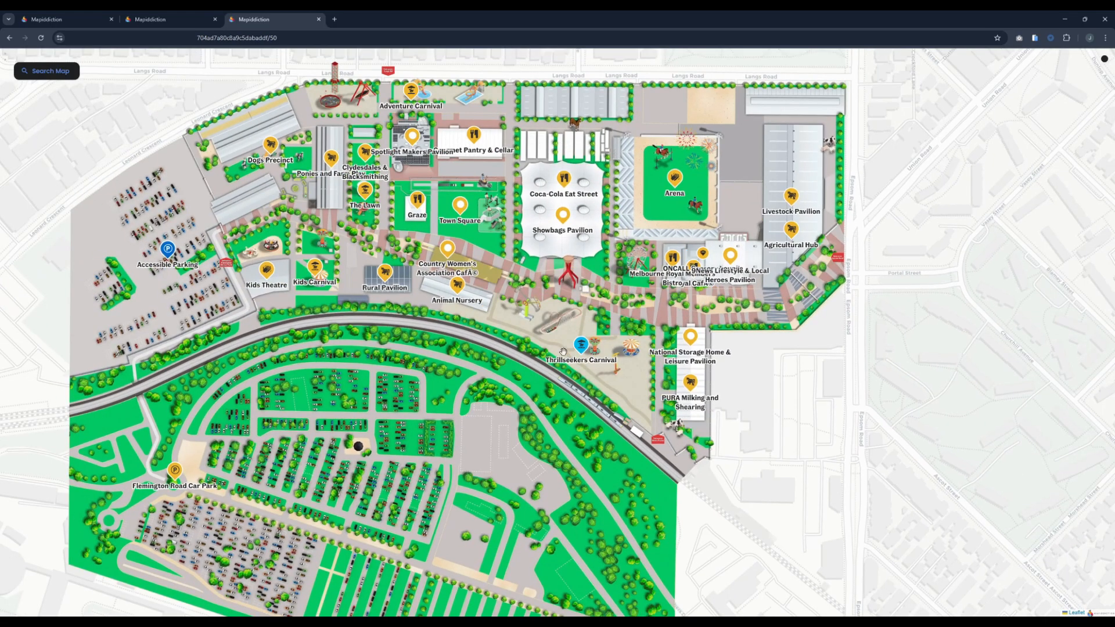
{"action": "left_click_drag", "start_coordinate": [508, 337], "coordinate": [597, 335]}
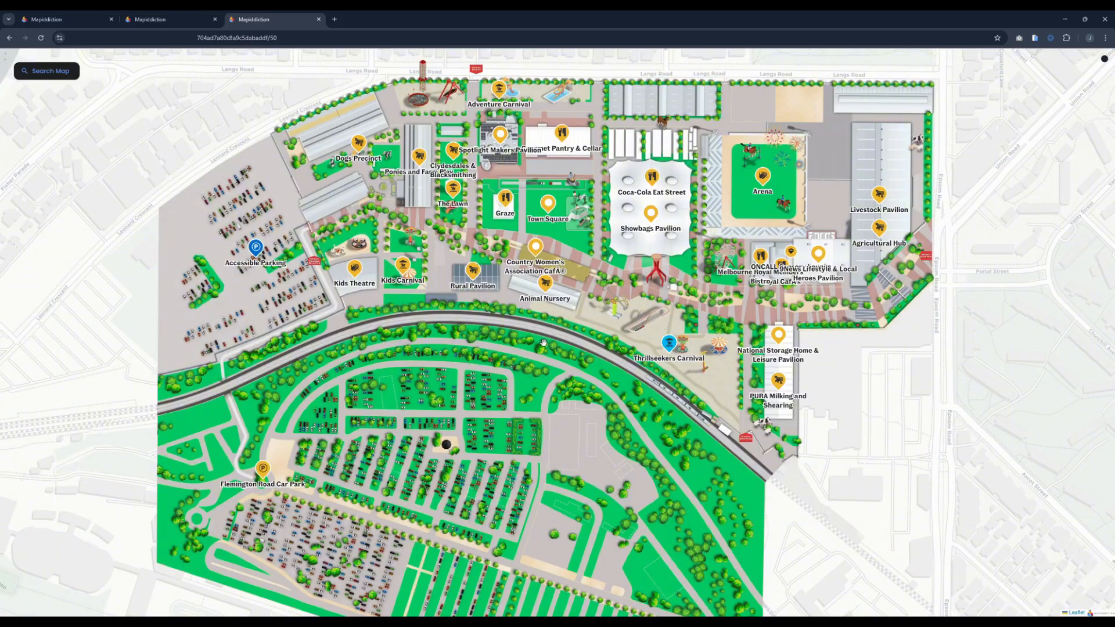
Step: Open the Image Map's display settings and look at the Marker Info Window Type options
{"action": "left_click", "coordinate": [175, 19]}
{"action": "left_click", "coordinate": [69, 19]}
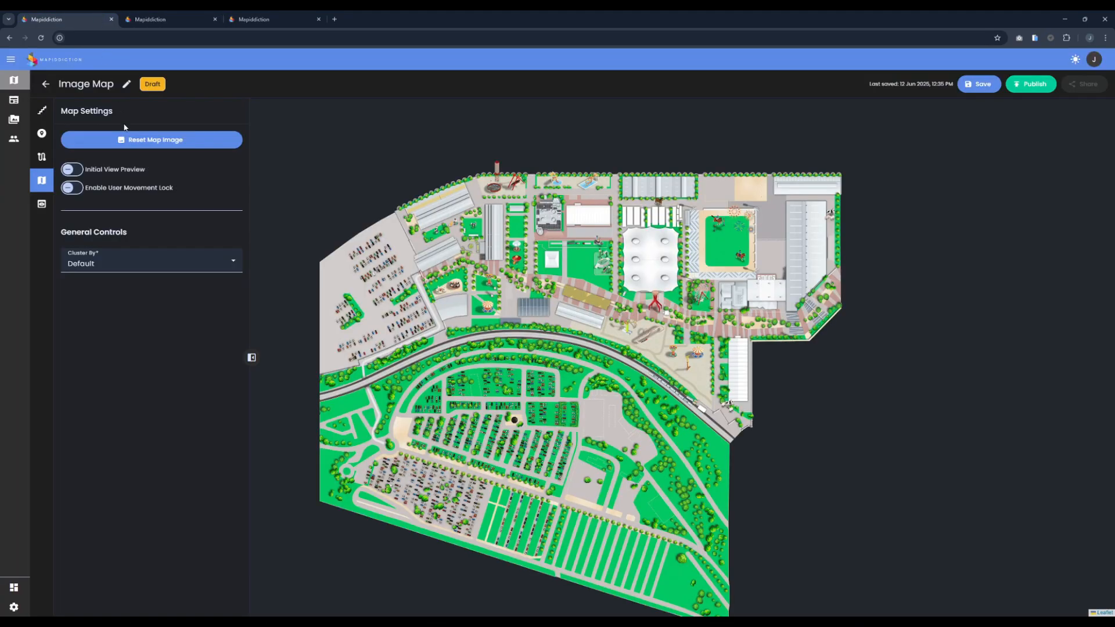
{"action": "left_click", "coordinate": [41, 206]}
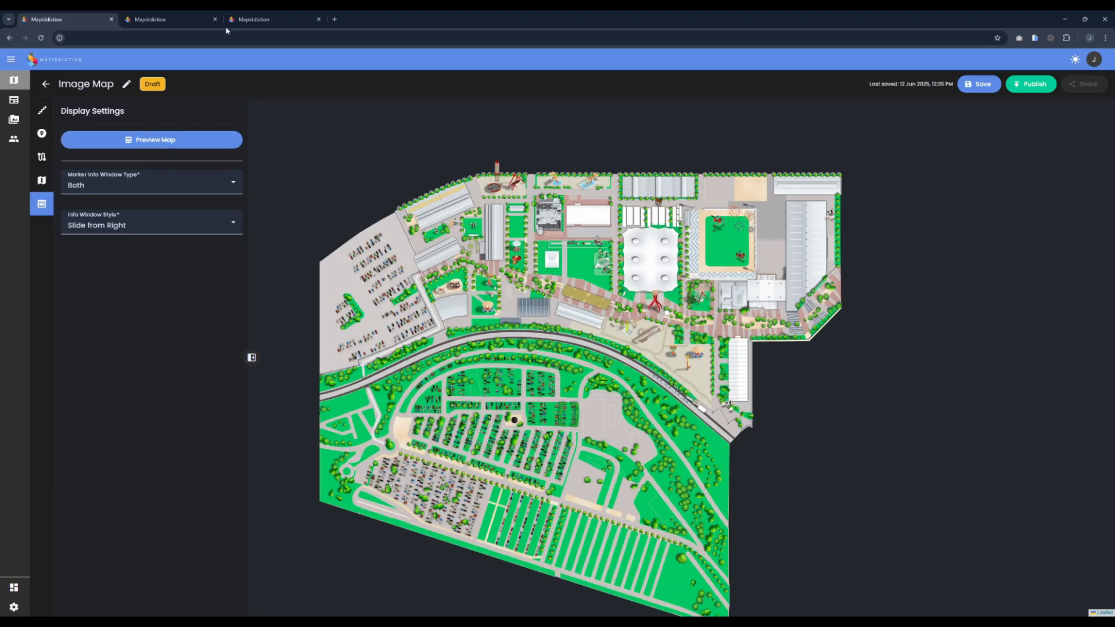
{"action": "left_click", "coordinate": [244, 21]}
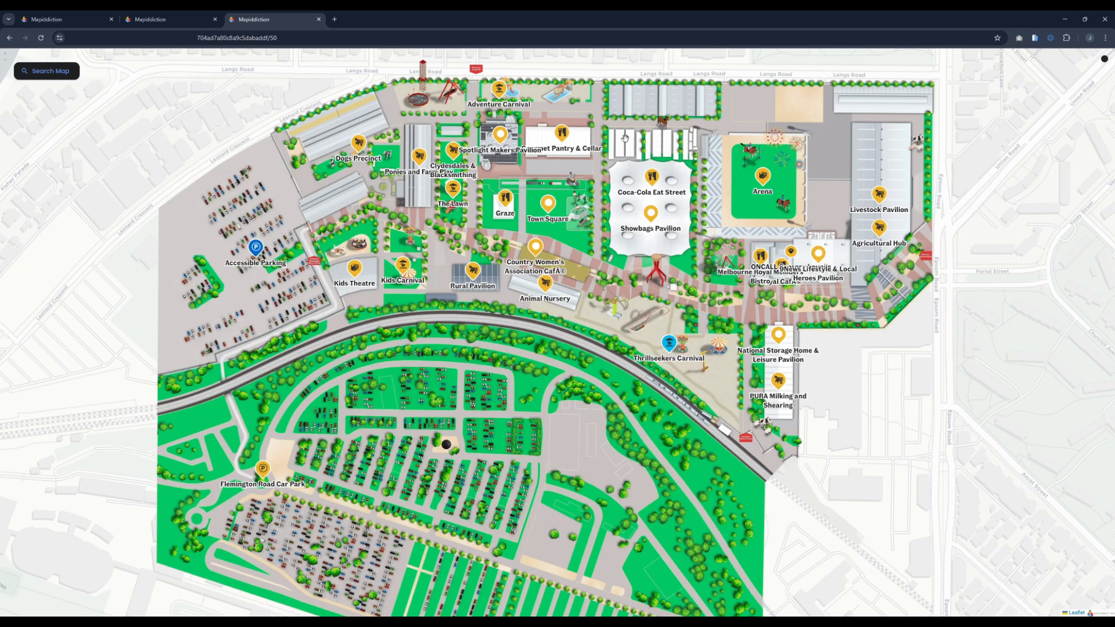
{"action": "left_click", "coordinate": [64, 19]}
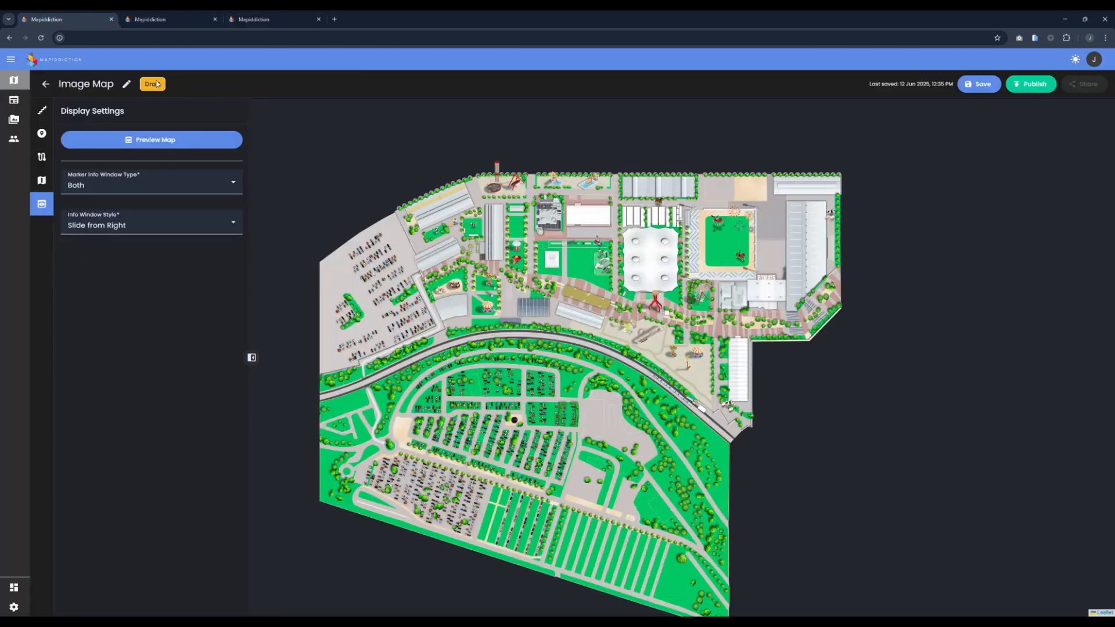
{"action": "left_click", "coordinate": [115, 187]}
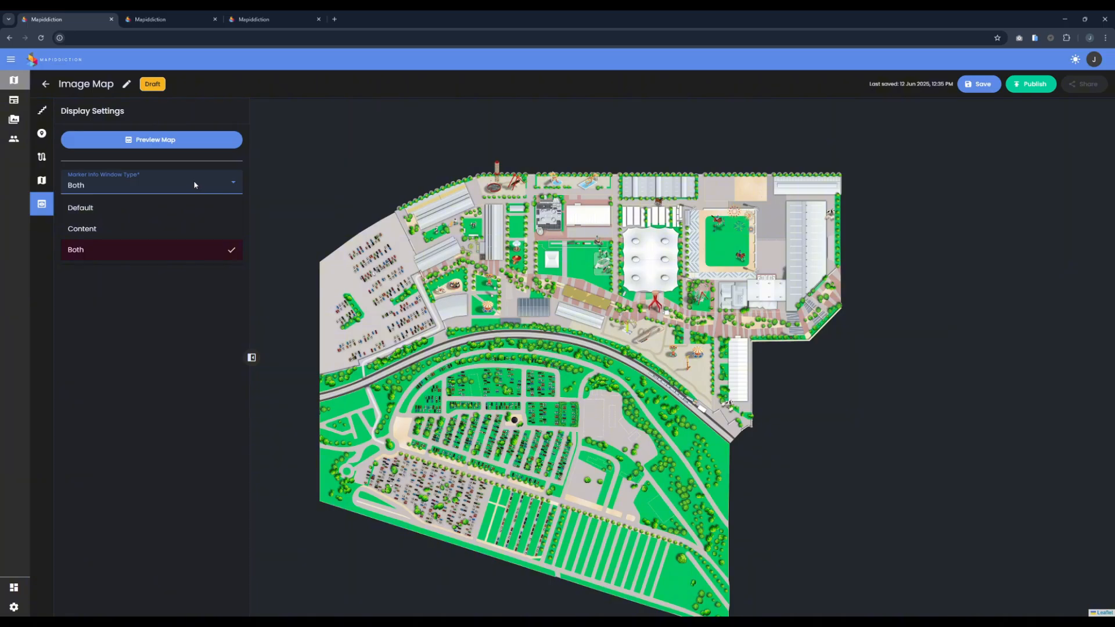
Step: Review the info window settings of Marker A on Level 0, and leave the marker by discarding the unsaved changes
{"action": "left_click", "coordinate": [42, 134]}
{"action": "left_click", "coordinate": [42, 134]}
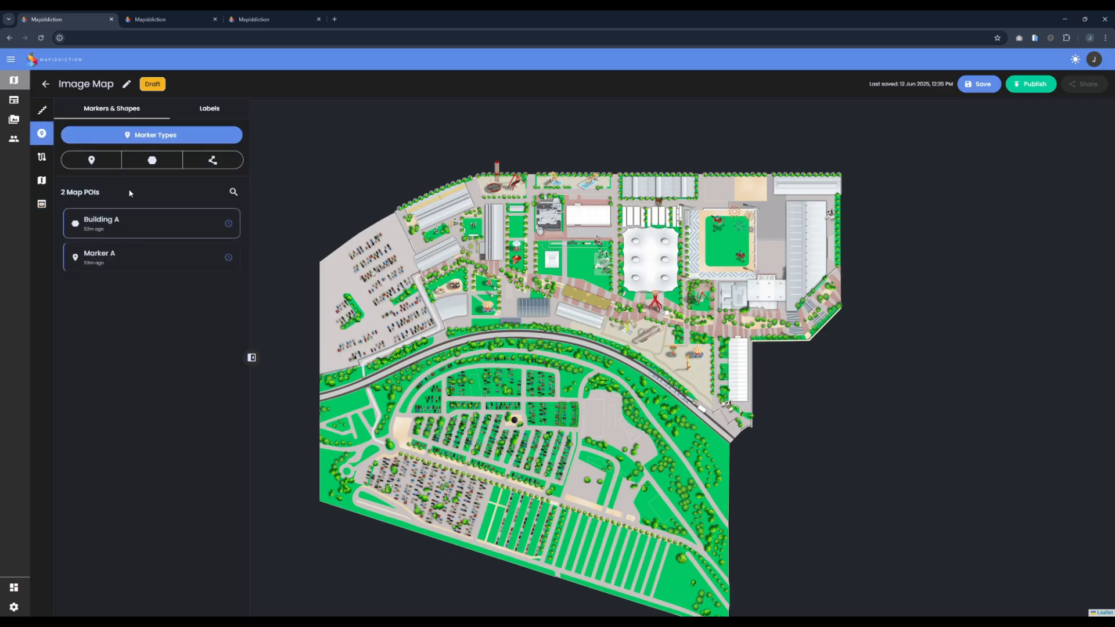
{"action": "left_click", "coordinate": [107, 219]}
{"action": "left_click", "coordinate": [127, 190]}
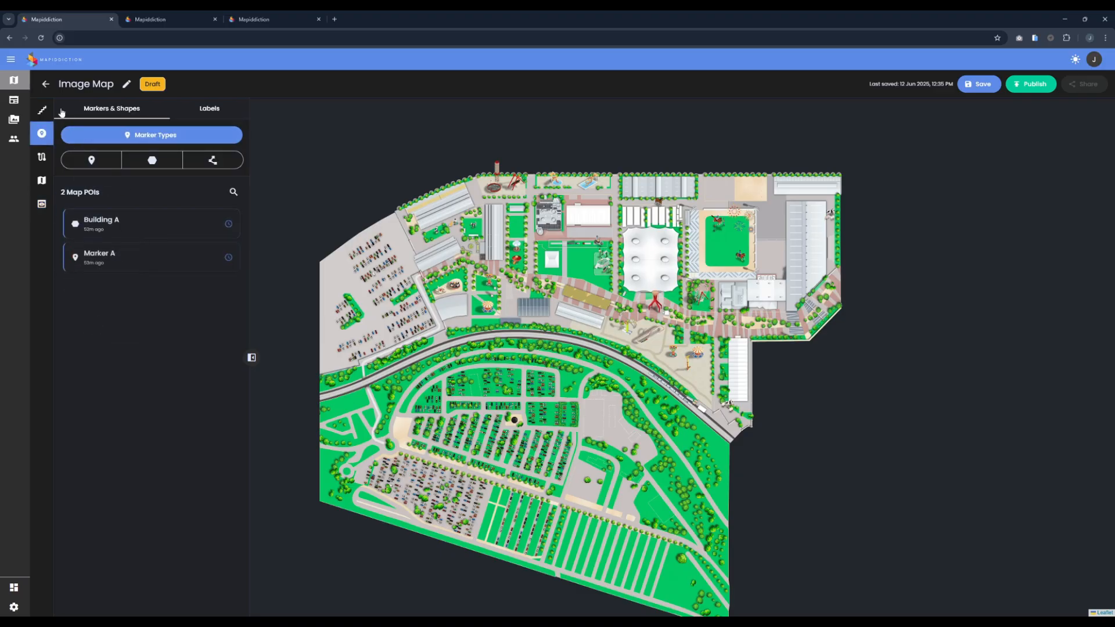
{"action": "left_click", "coordinate": [43, 111]}
{"action": "left_click", "coordinate": [115, 183]}
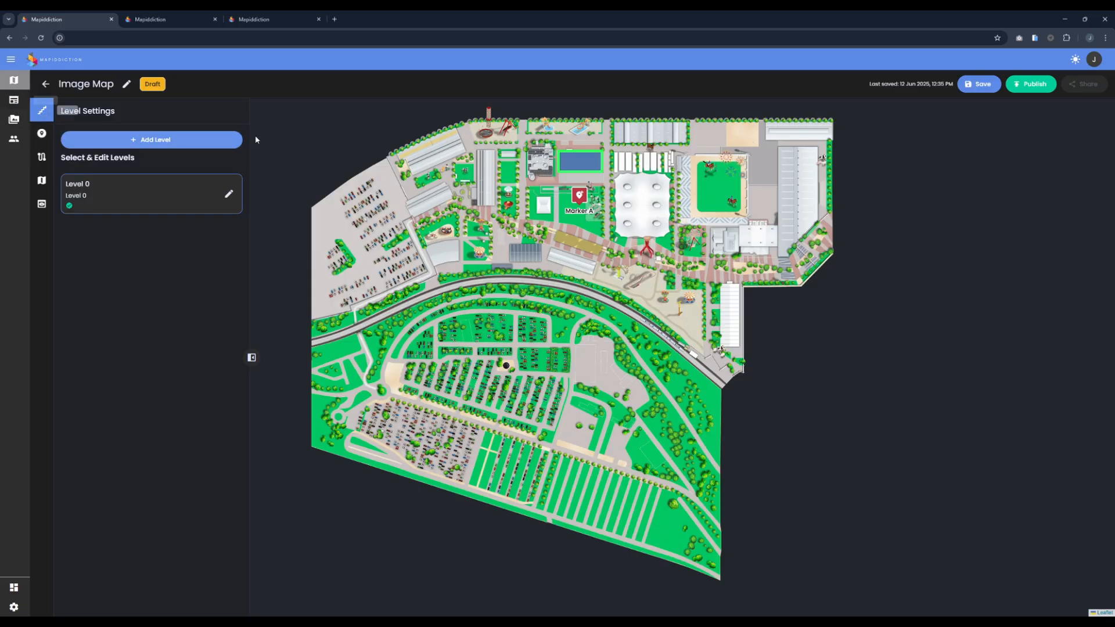
{"action": "left_click", "coordinate": [581, 199]}
{"action": "left_click", "coordinate": [1060, 108]}
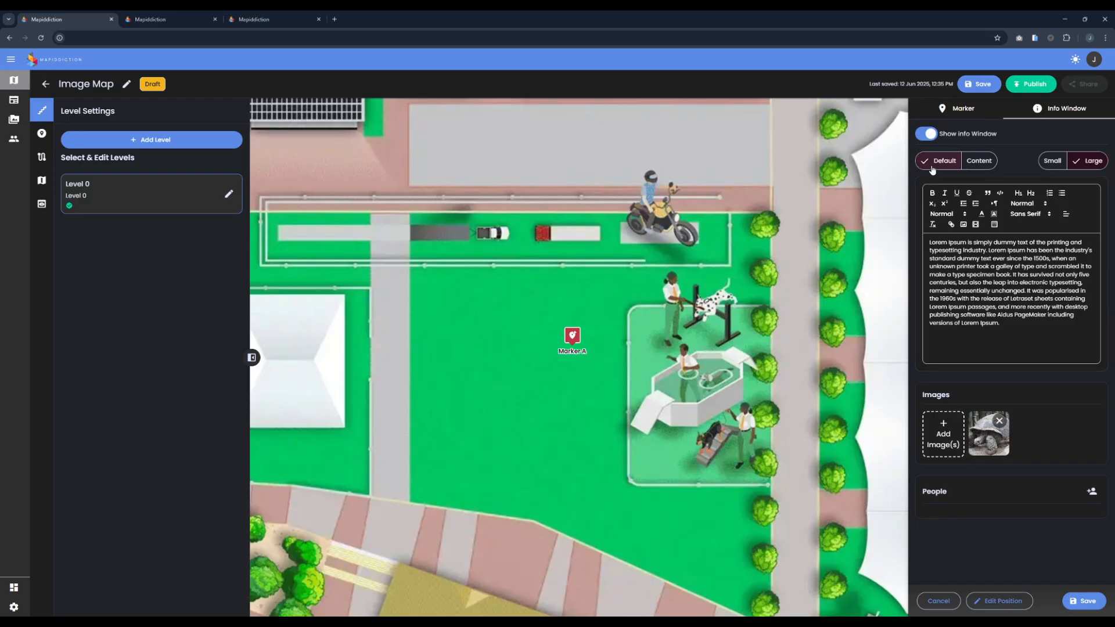
{"action": "left_click", "coordinate": [41, 203]}
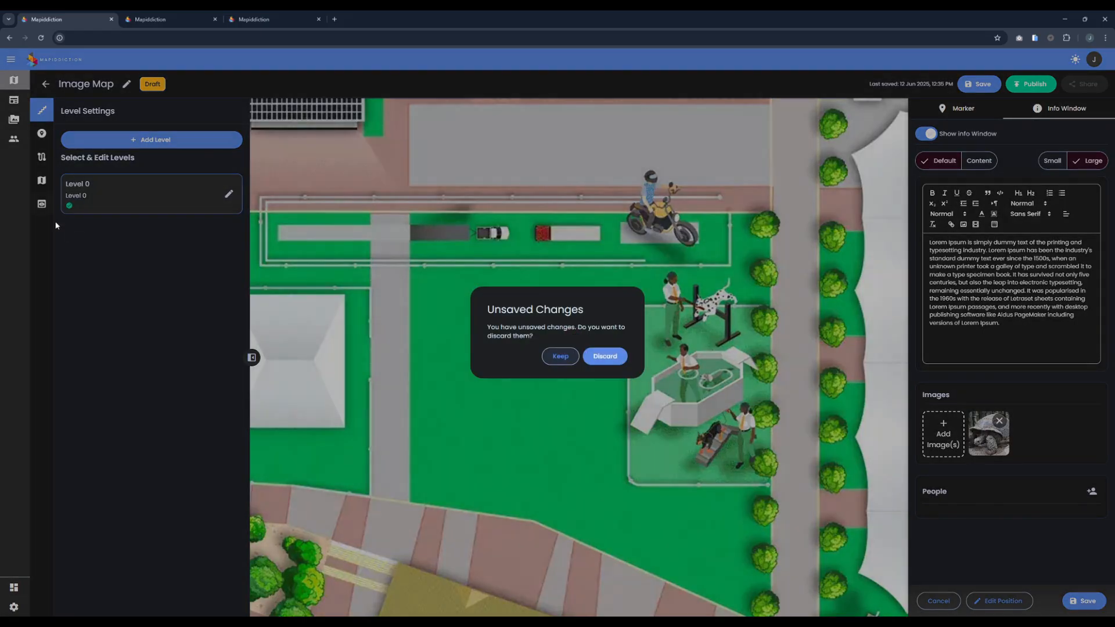
{"action": "left_click", "coordinate": [593, 364]}
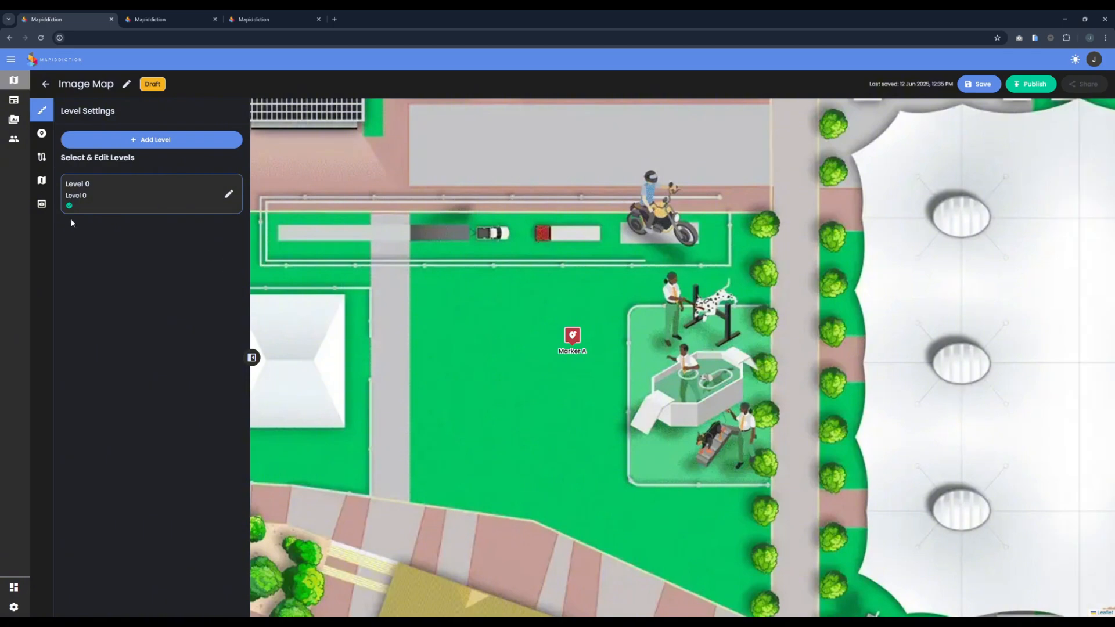
Step: Look through the Marker Info Window Type and Info Window Style options in the Image Map's display settings
{"action": "left_click", "coordinate": [104, 190]}
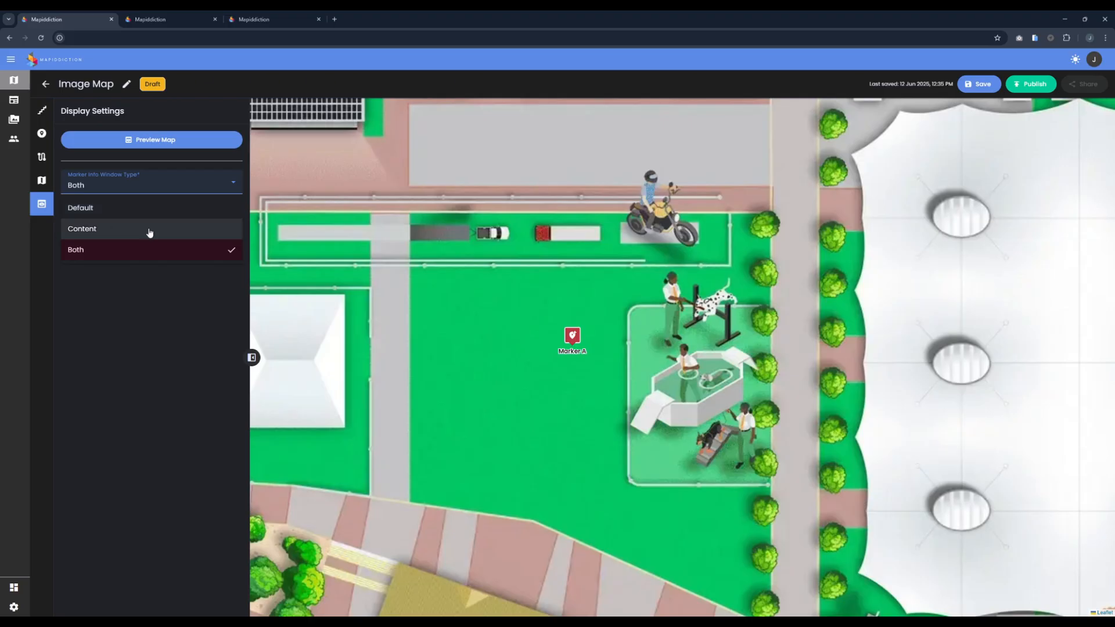
{"action": "left_click", "coordinate": [183, 184]}
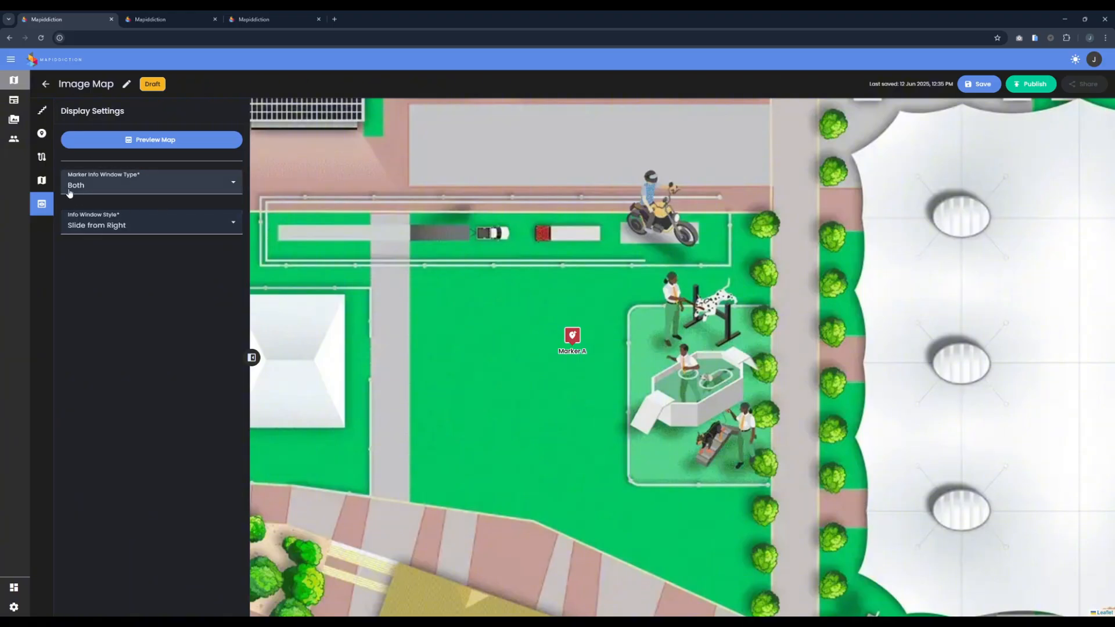
{"action": "left_click", "coordinate": [109, 229]}
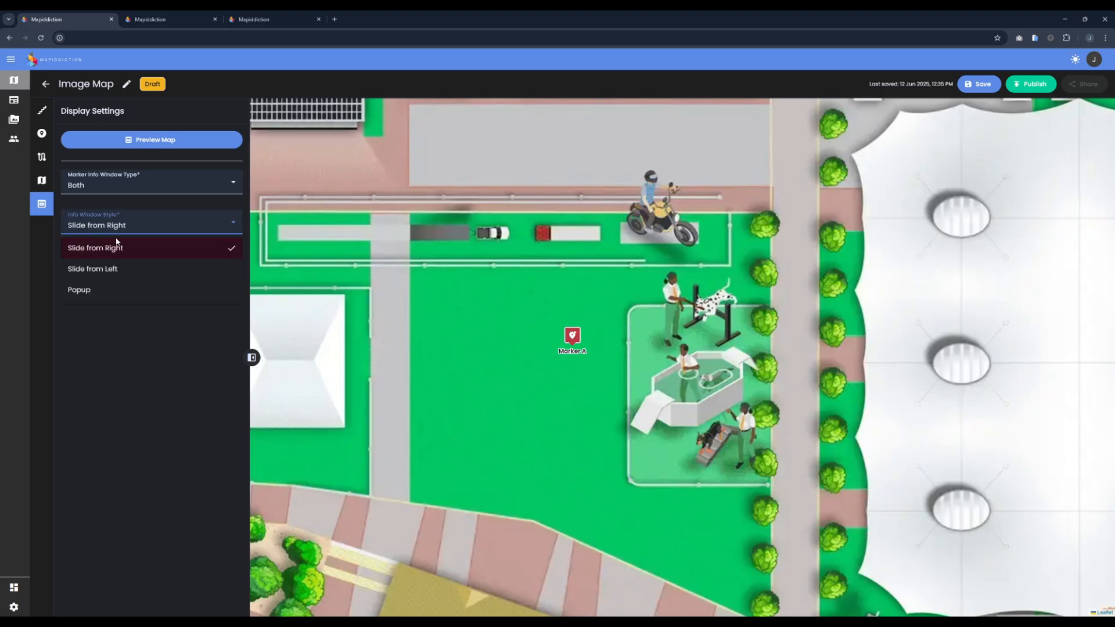
{"action": "left_click", "coordinate": [183, 322]}
Step: View the Rebel Roller Coaster marker's details in the side info window on the published showground overlay map
{"action": "left_click", "coordinate": [272, 20]}
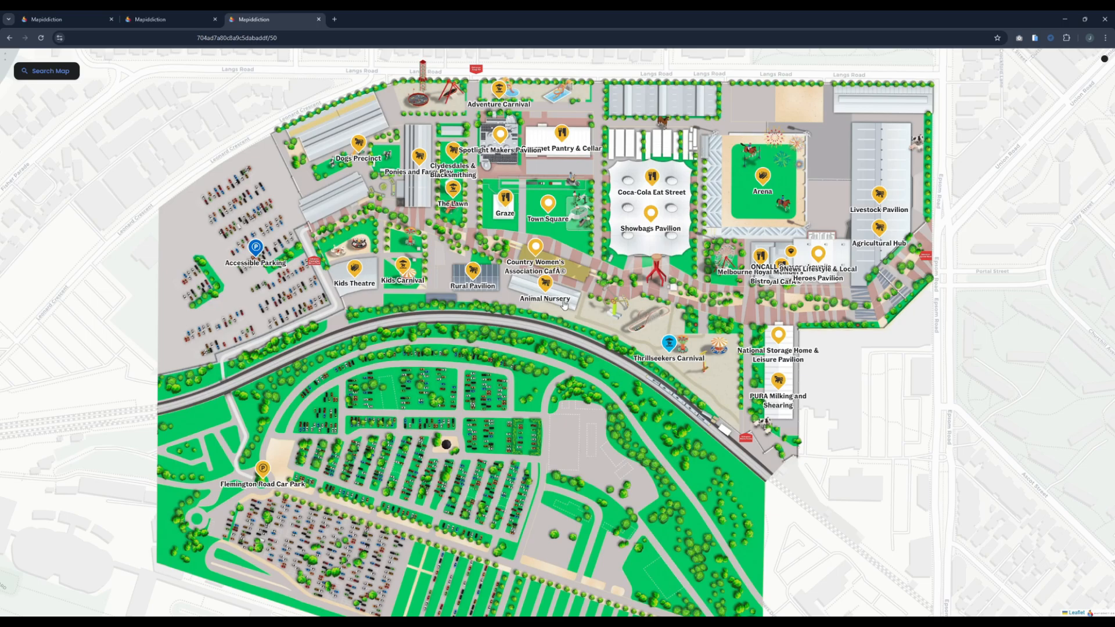
{"action": "scroll", "coordinate": [660, 333], "scroll_direction": "up", "scroll_amount": 3}
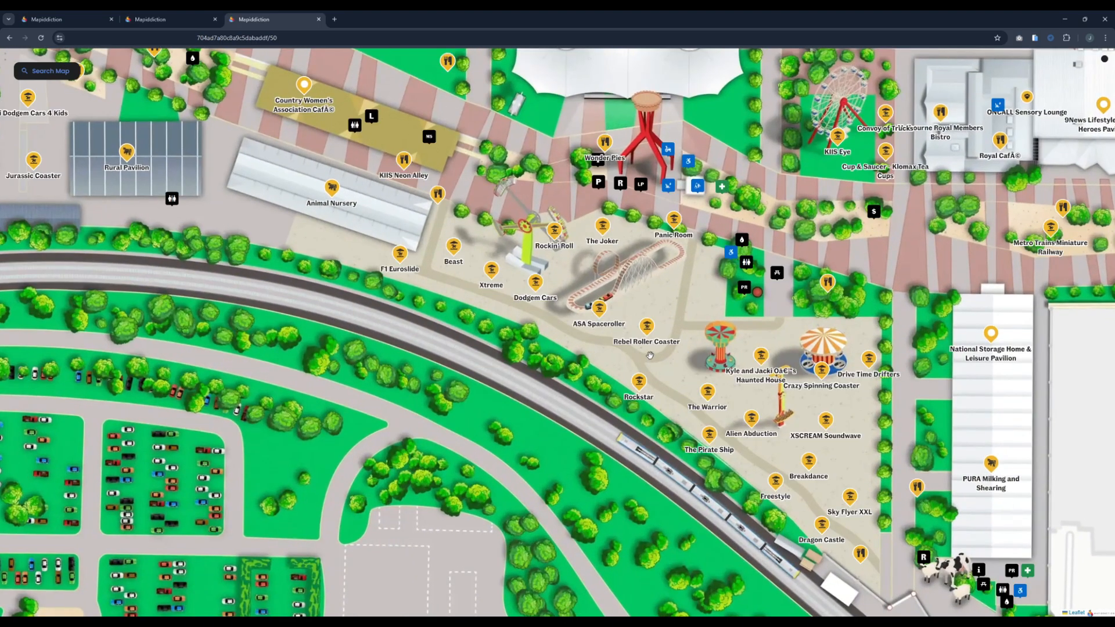
{"action": "left_click", "coordinate": [647, 334]}
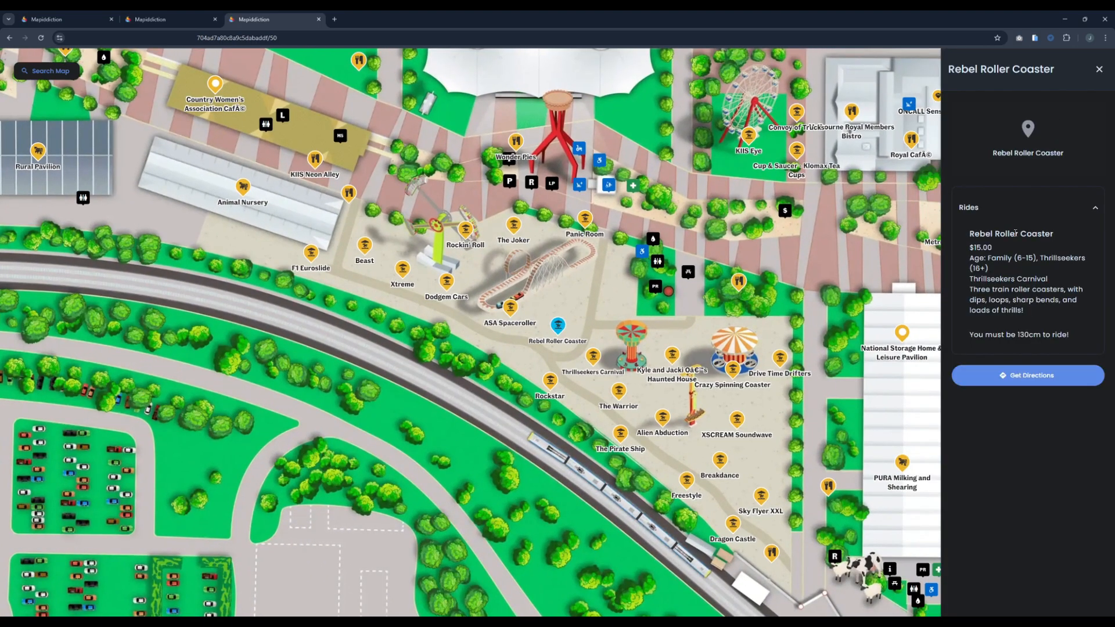
Step: Return to the Image Map editor and check the Info Window Style choices, keeping Slide from Right
{"action": "left_click", "coordinate": [69, 19]}
{"action": "left_click", "coordinate": [116, 228]}
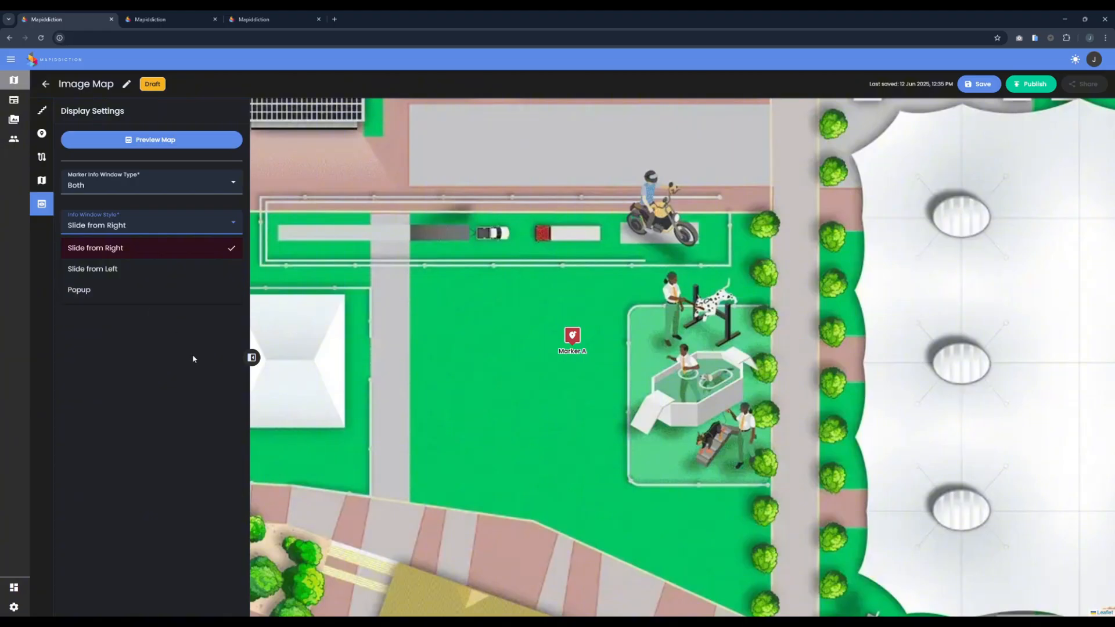
{"action": "left_click", "coordinate": [304, 405]}
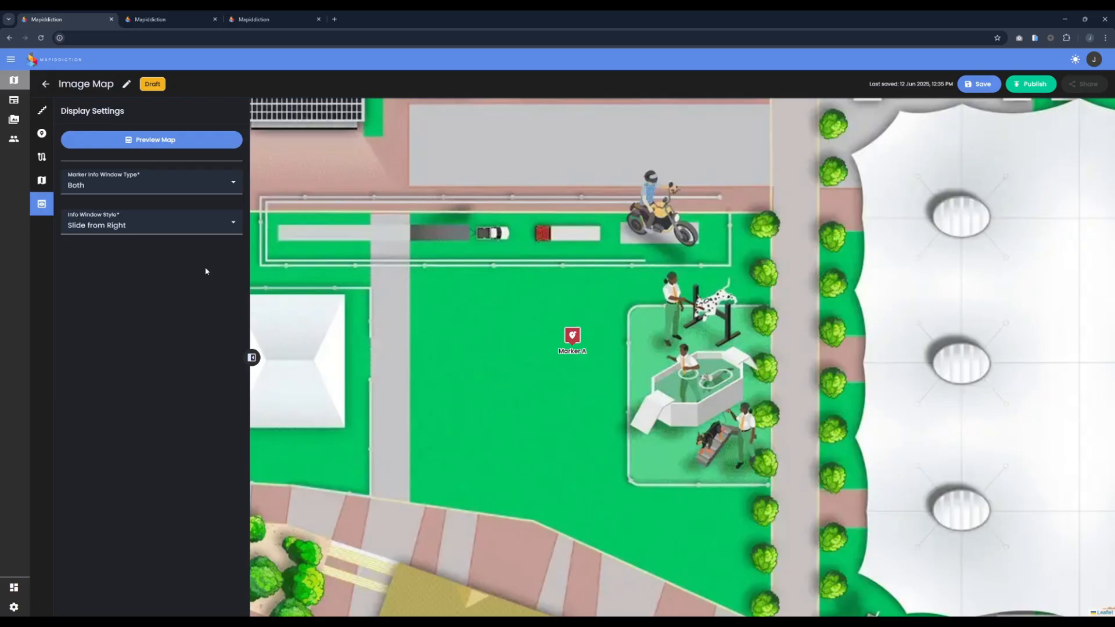
Step: Show the showground map in the iPhone 14 Pro Max device view, collapse and expand the Rebel Roller Coaster details, and dismiss them
{"action": "left_click", "coordinate": [301, 16]}
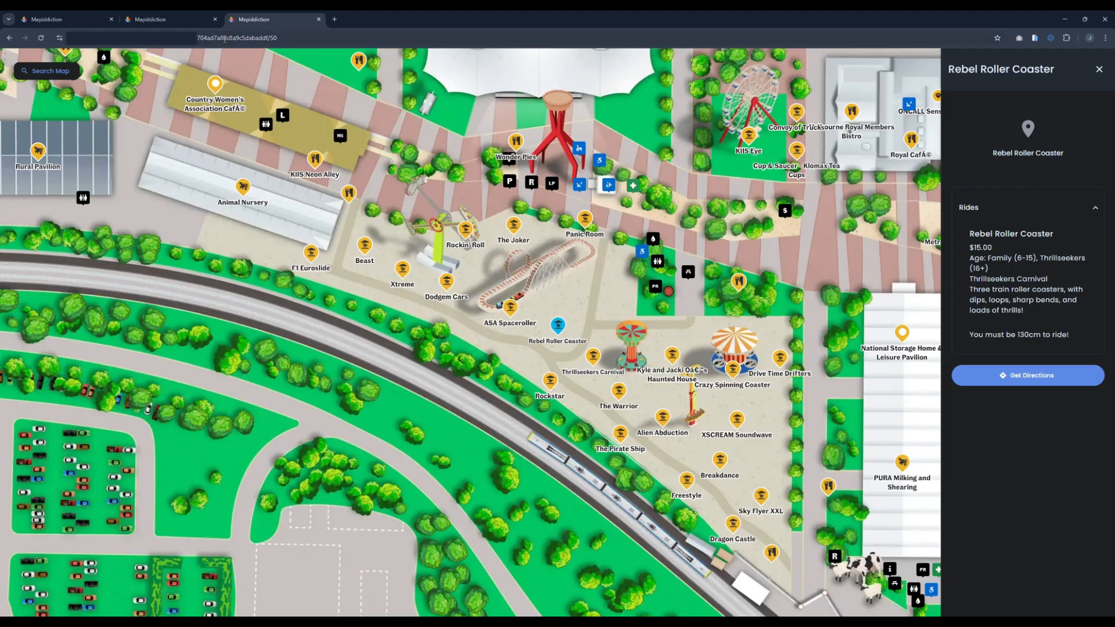
{"action": "key", "text": "ctrl+shift+m"}
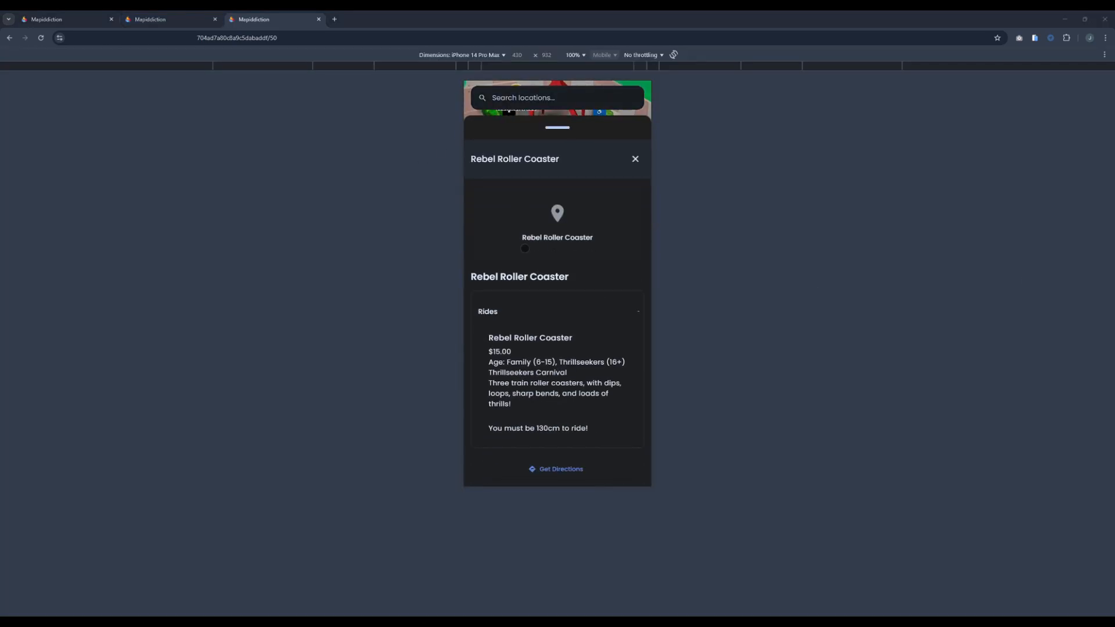
{"action": "left_click_drag", "start_coordinate": [559, 147], "coordinate": [554, 338]}
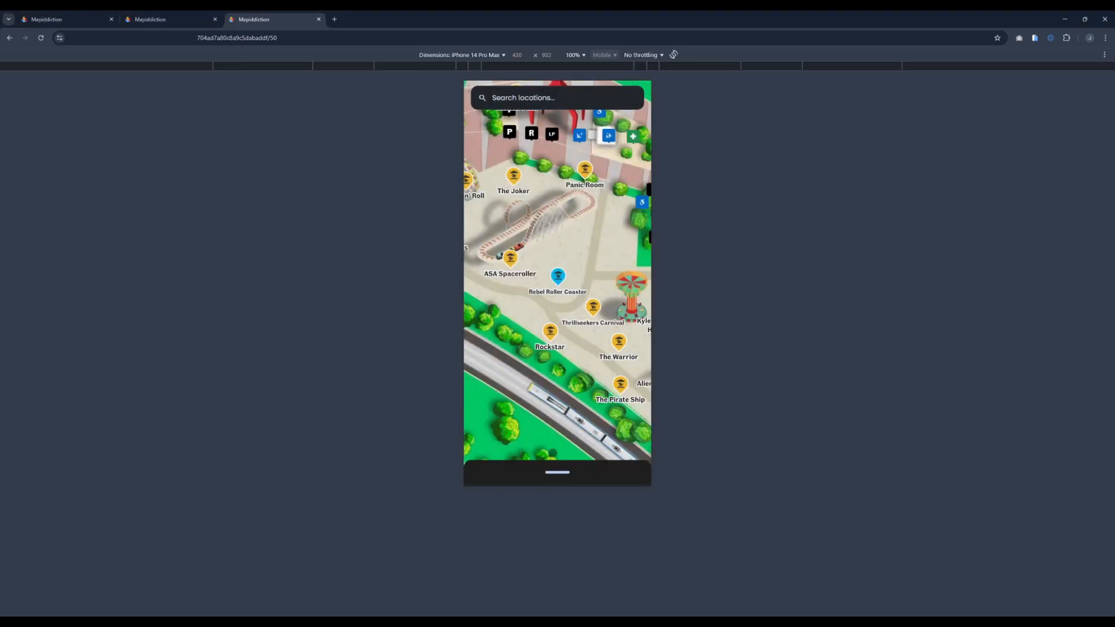
{"action": "left_click_drag", "start_coordinate": [559, 238], "coordinate": [566, 185]}
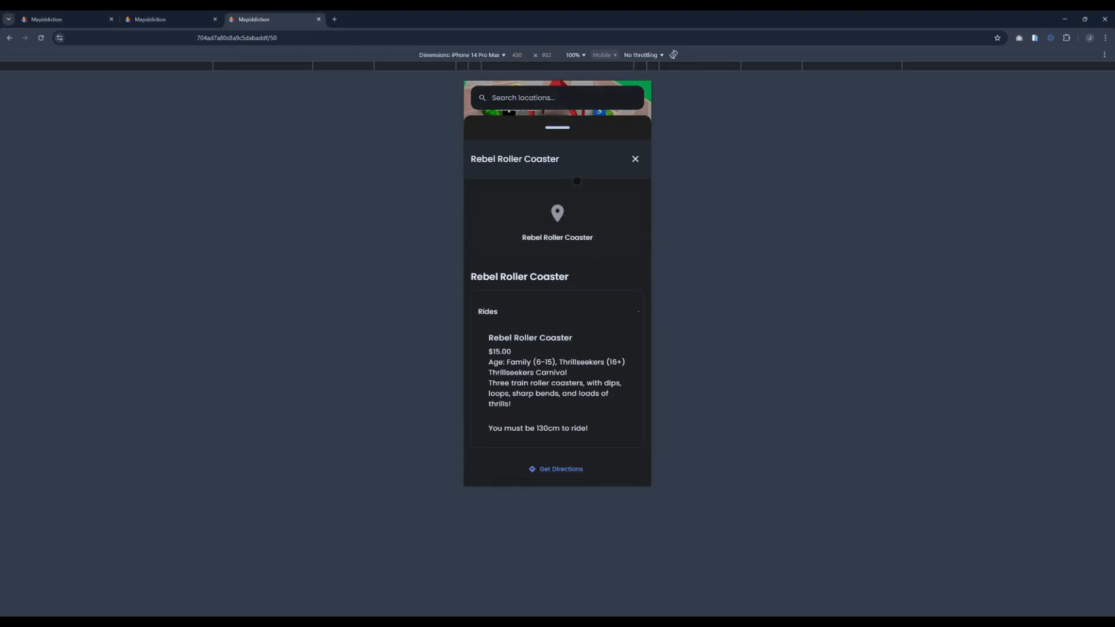
{"action": "left_click_drag", "start_coordinate": [551, 139], "coordinate": [537, 399]}
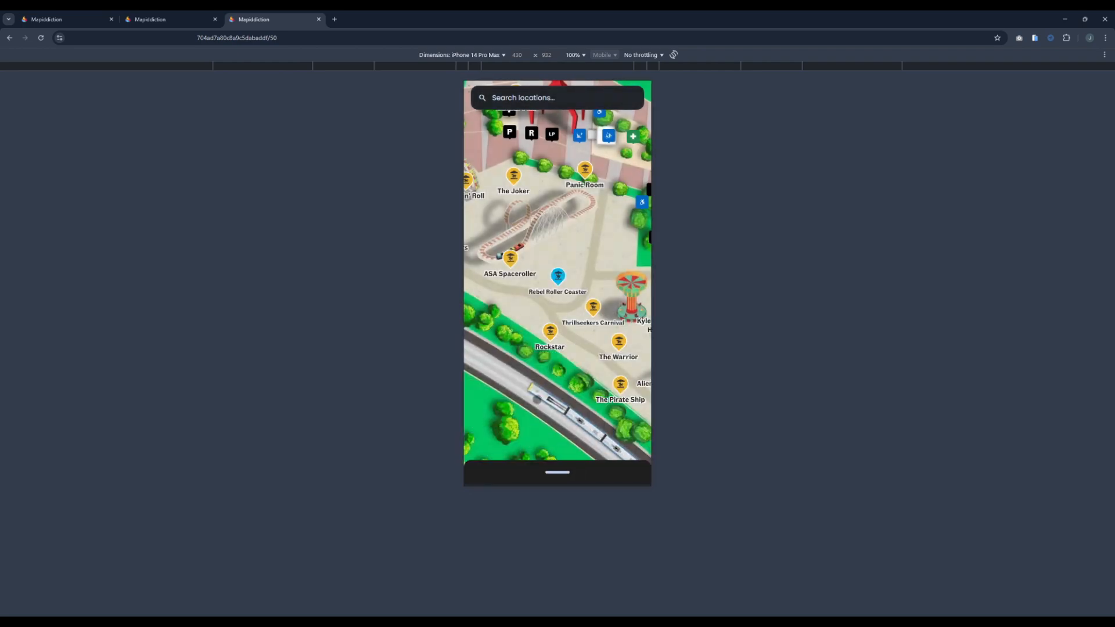
{"action": "left_click_drag", "start_coordinate": [558, 481], "coordinate": [550, 151]}
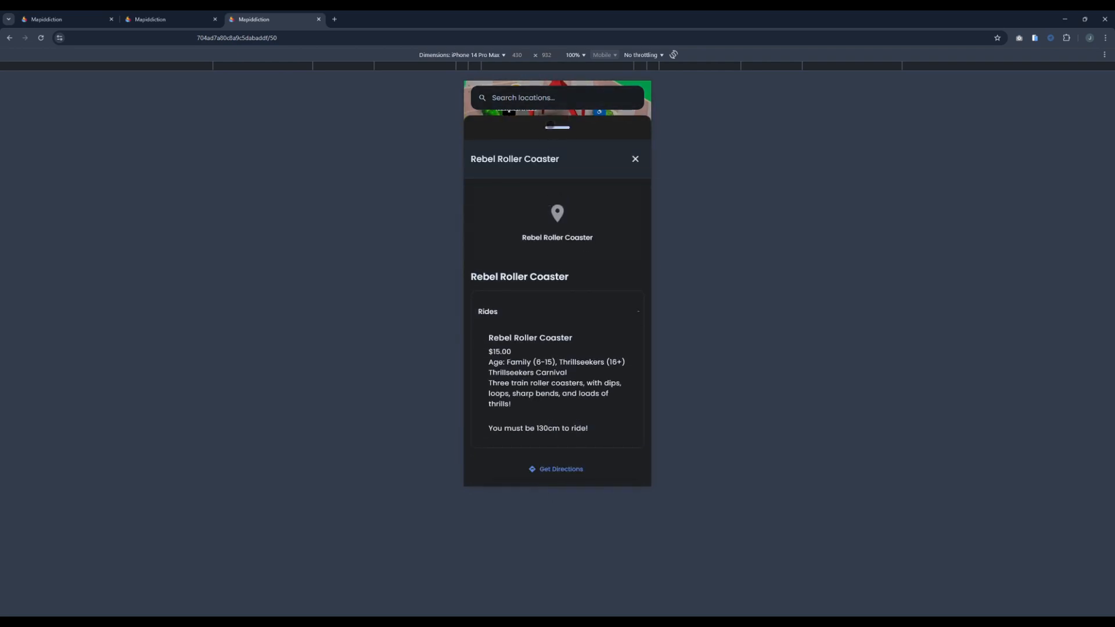
{"action": "left_click_drag", "start_coordinate": [567, 129], "coordinate": [568, 406]}
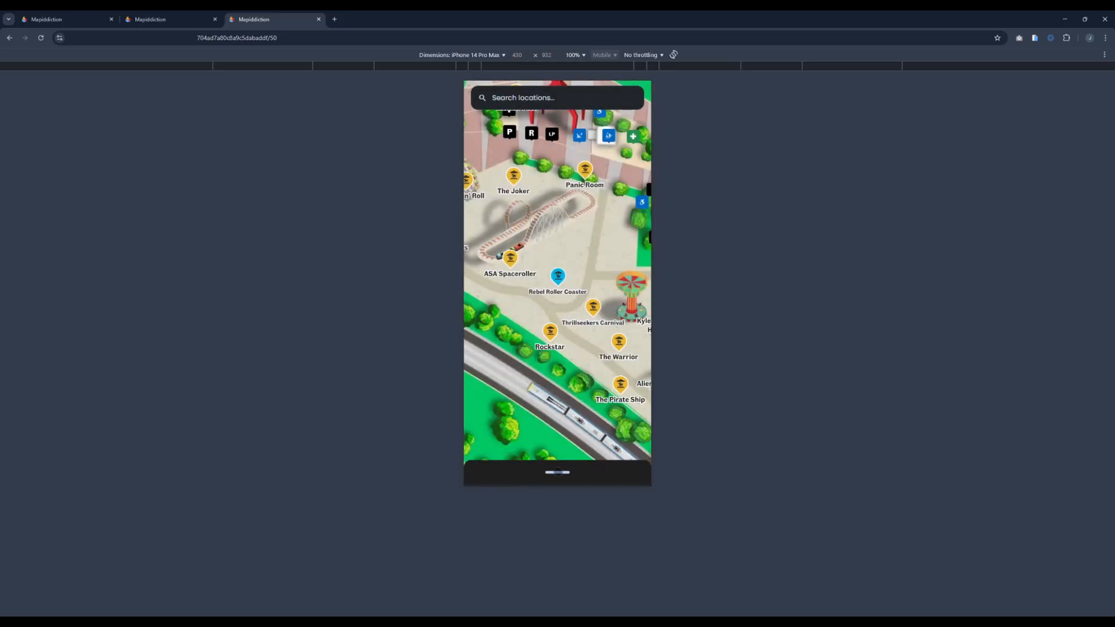
{"action": "left_click_drag", "start_coordinate": [557, 472], "coordinate": [567, 440]}
{"action": "left_click_drag", "start_coordinate": [552, 173], "coordinate": [580, 196]}
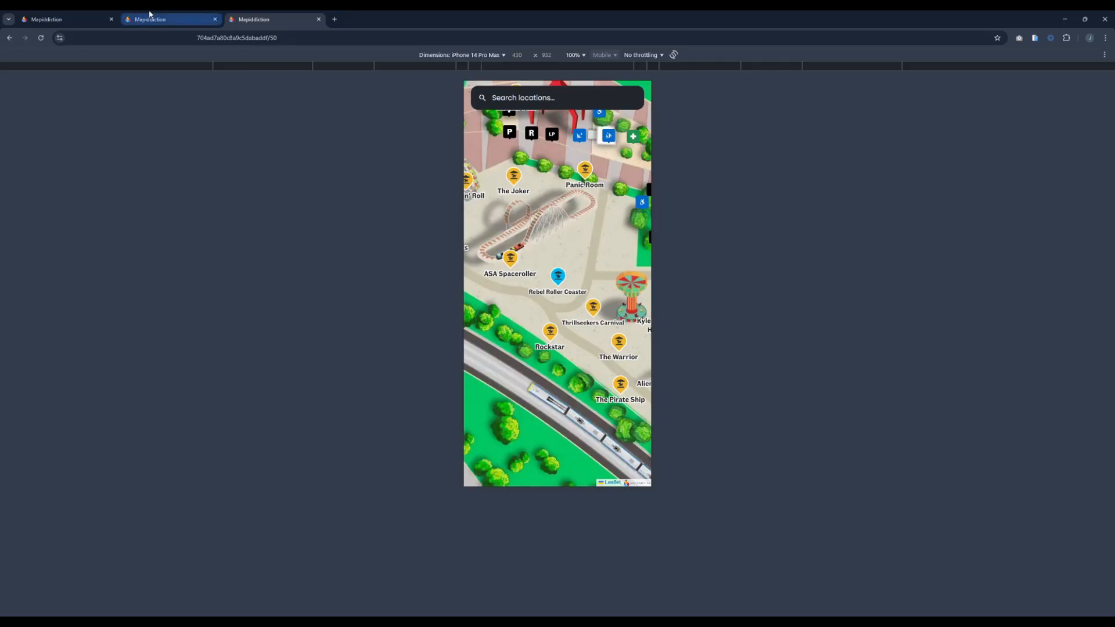
Step: Return to the Image Map editor and review its map settings, wayfinding and marker sections, and the area around Marker A and Building A
{"action": "left_click", "coordinate": [161, 22]}
{"action": "left_click", "coordinate": [86, 21]}
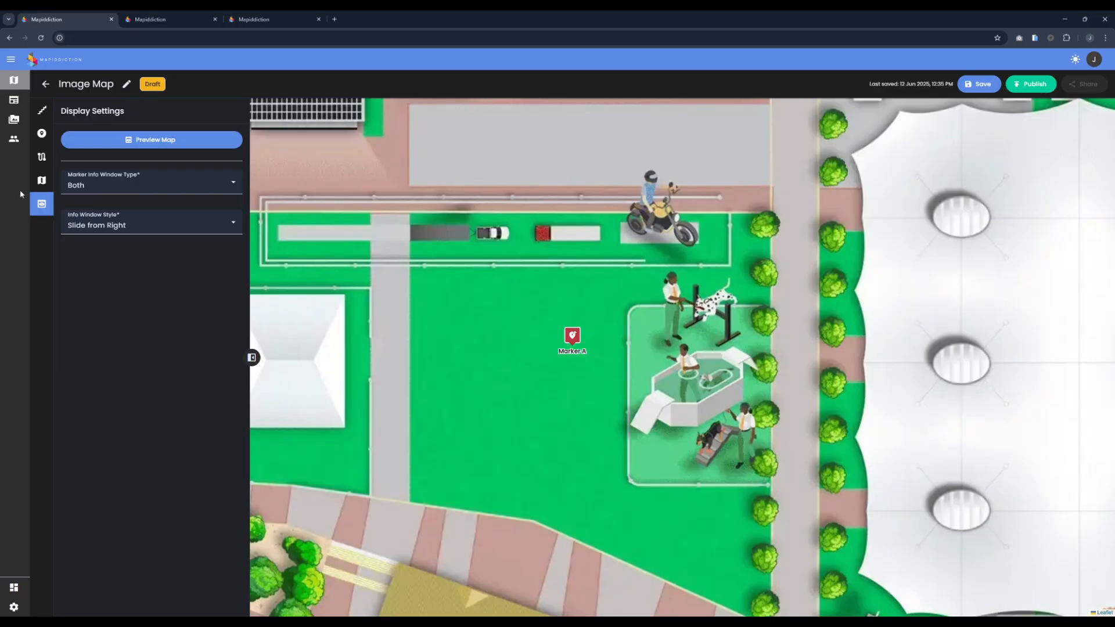
{"action": "left_click", "coordinate": [41, 187]}
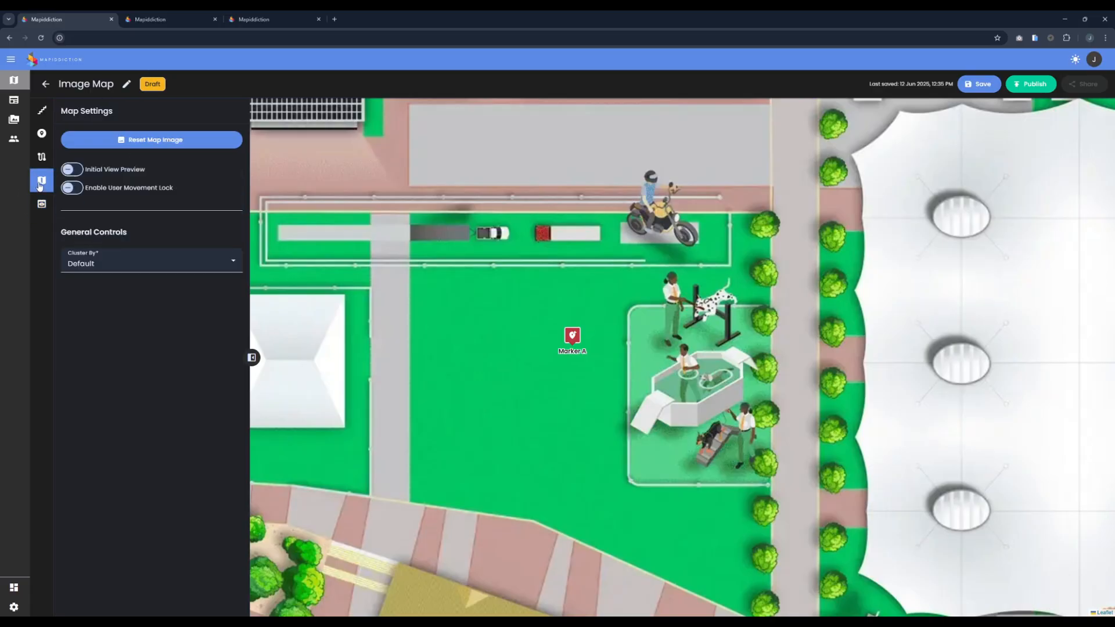
{"action": "left_click", "coordinate": [41, 156]}
{"action": "left_click", "coordinate": [42, 134]}
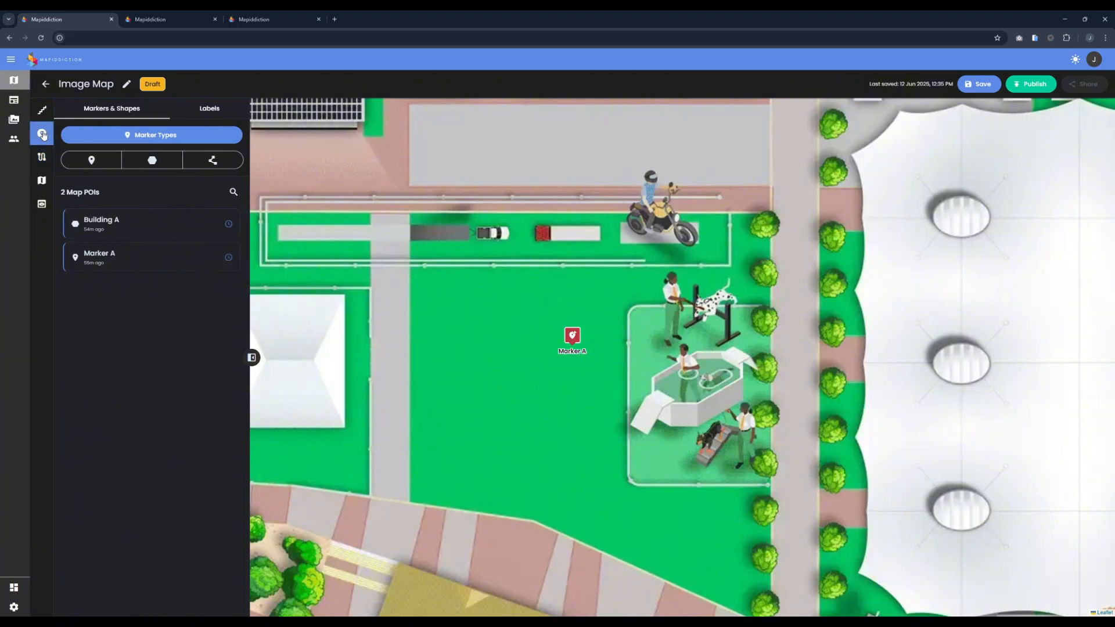
{"action": "left_click_drag", "start_coordinate": [758, 117], "coordinate": [490, 129]}
{"action": "scroll", "coordinate": [525, 308], "scroll_direction": "down", "scroll_amount": 1}
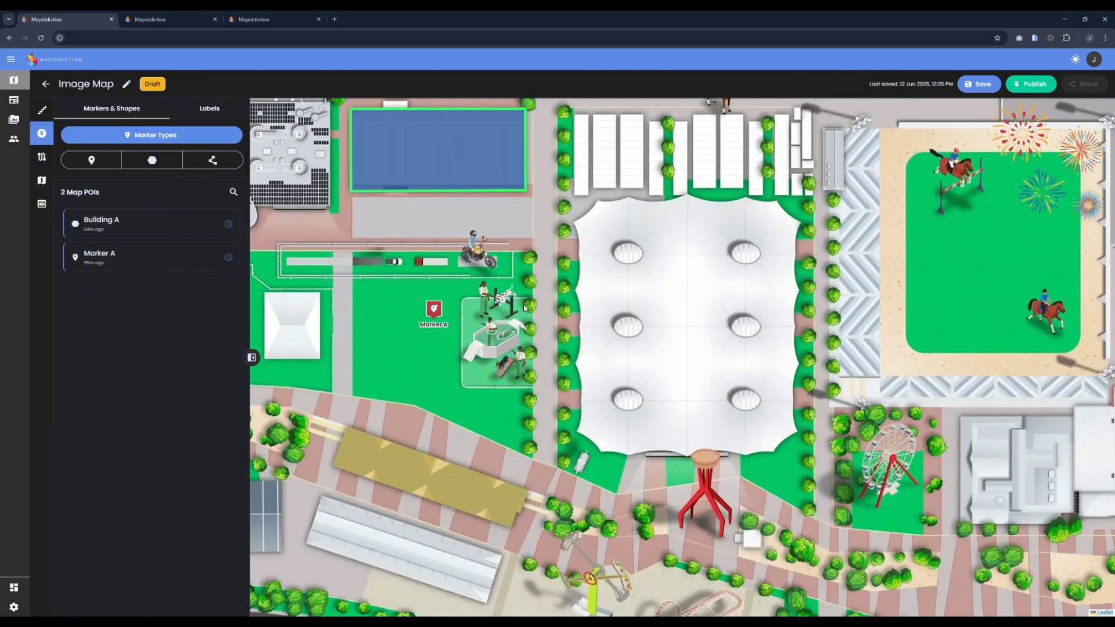
{"action": "left_click_drag", "start_coordinate": [443, 318], "coordinate": [575, 349]}
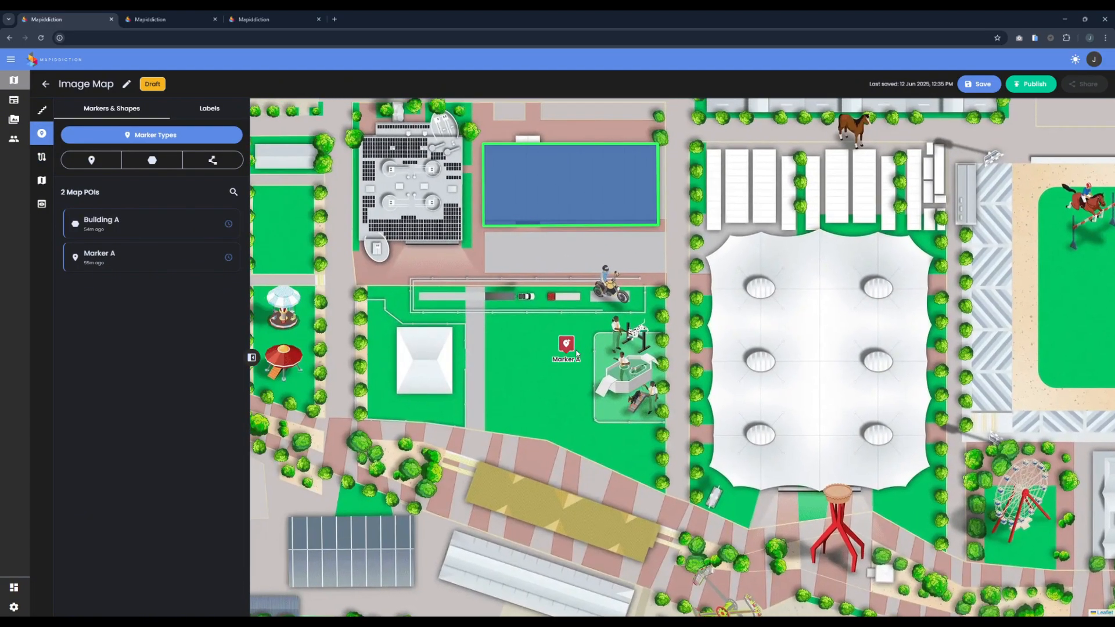
Step: Leave the Image Map for the map library, and start a new Overlay Map with the Custom purpose
{"action": "left_click", "coordinate": [45, 84]}
{"action": "left_click", "coordinate": [608, 356]}
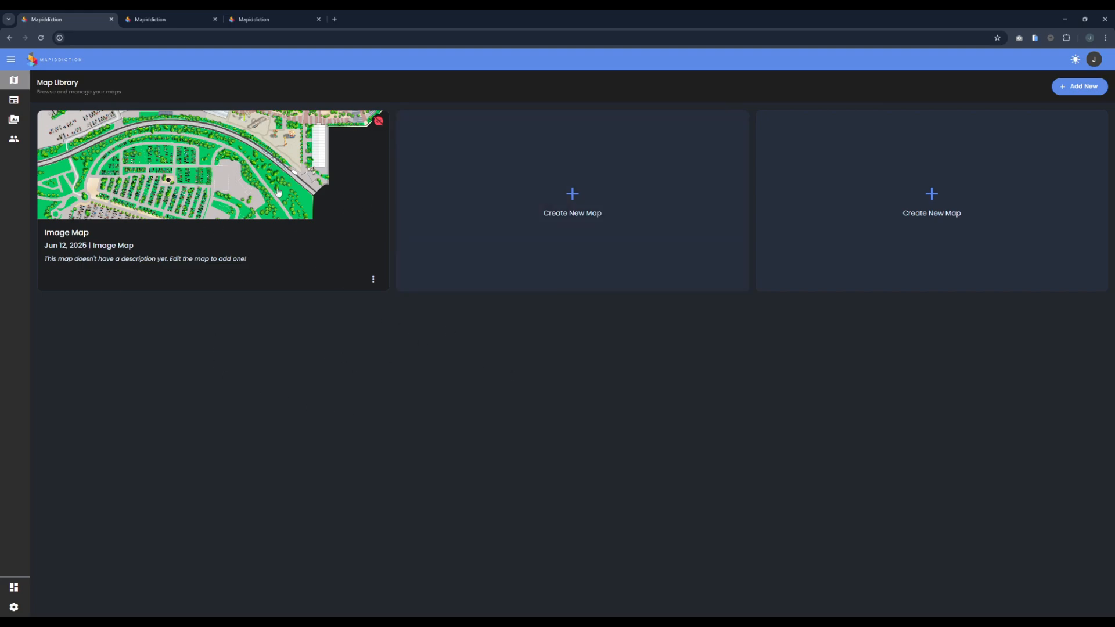
{"action": "mouse_move", "coordinate": [377, 126]}
{"action": "left_click", "coordinate": [561, 215]}
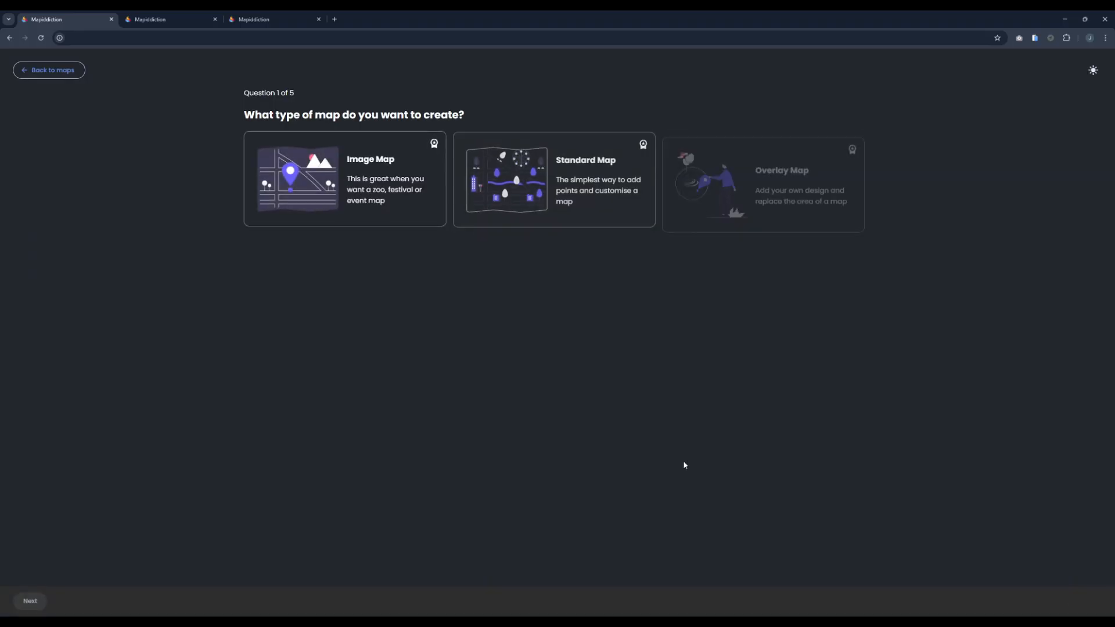
{"action": "left_click", "coordinate": [746, 177]}
{"action": "left_click", "coordinate": [1083, 601]}
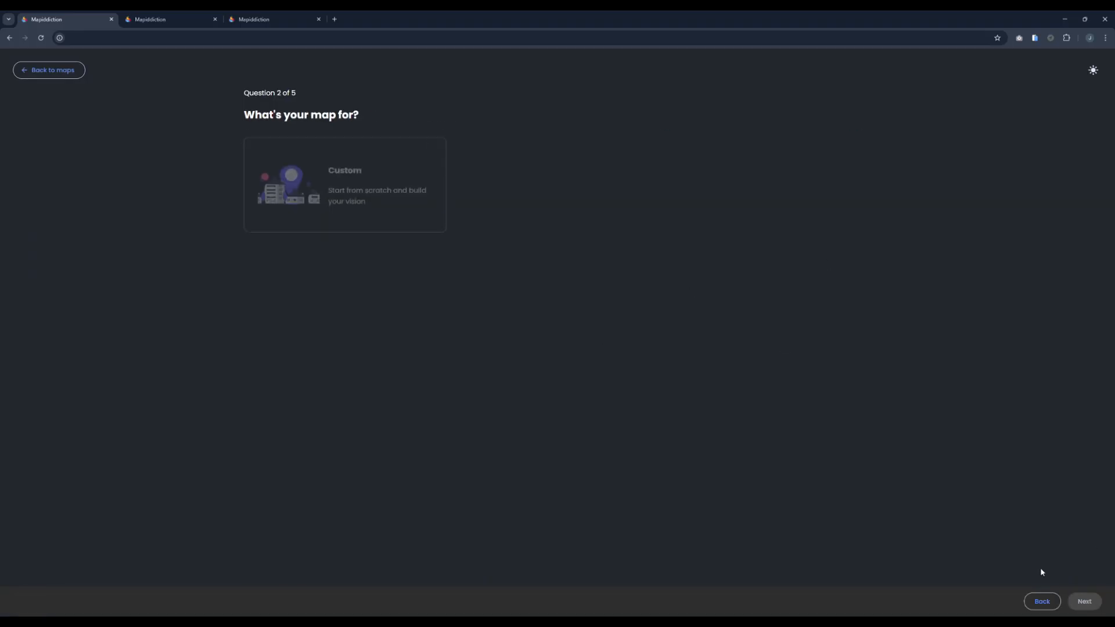
{"action": "left_click", "coordinate": [1083, 602]}
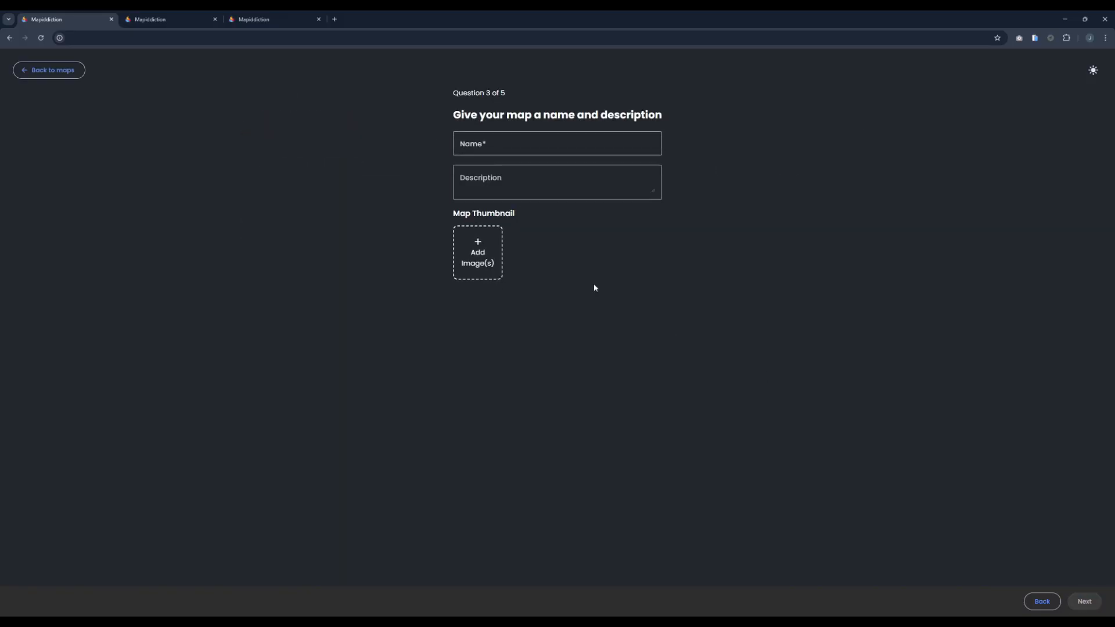
Step: Name the map Overlay Map, add the showground image as its thumbnail, and create the map with the Default marker type
{"action": "left_click", "coordinate": [494, 145]}
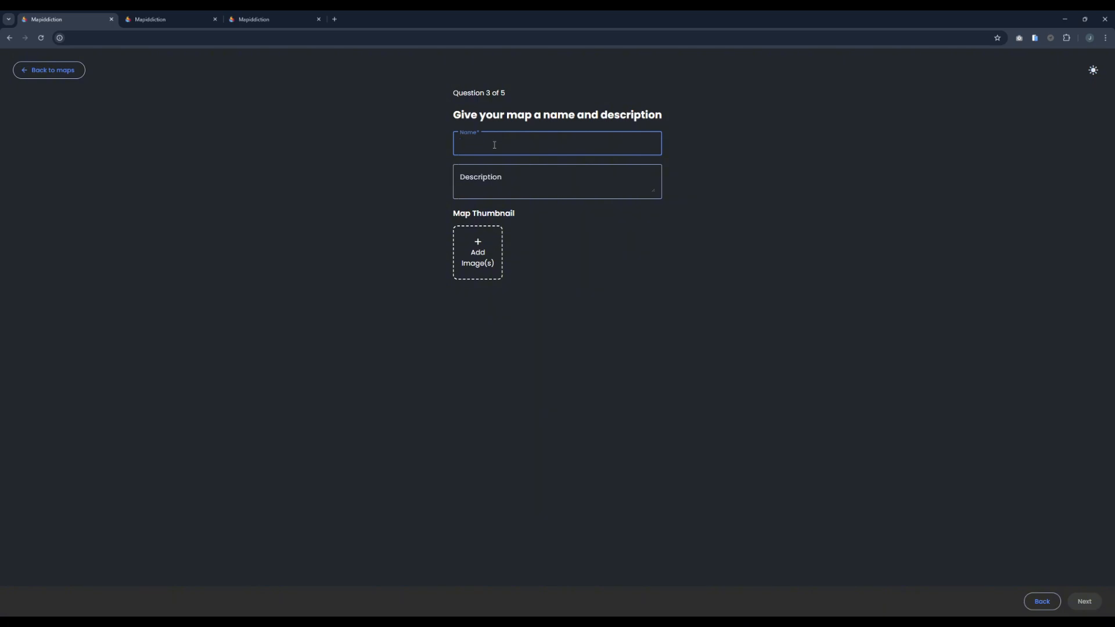
{"action": "type", "text": "verlay Map"}
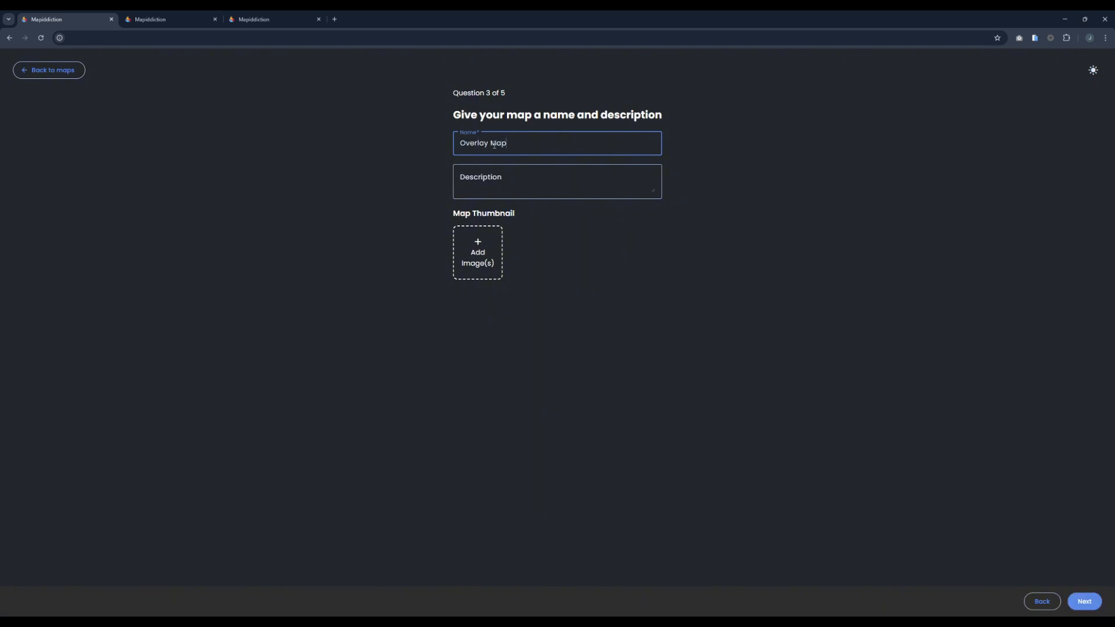
{"action": "left_click", "coordinate": [495, 240]}
{"action": "left_click", "coordinate": [400, 250]}
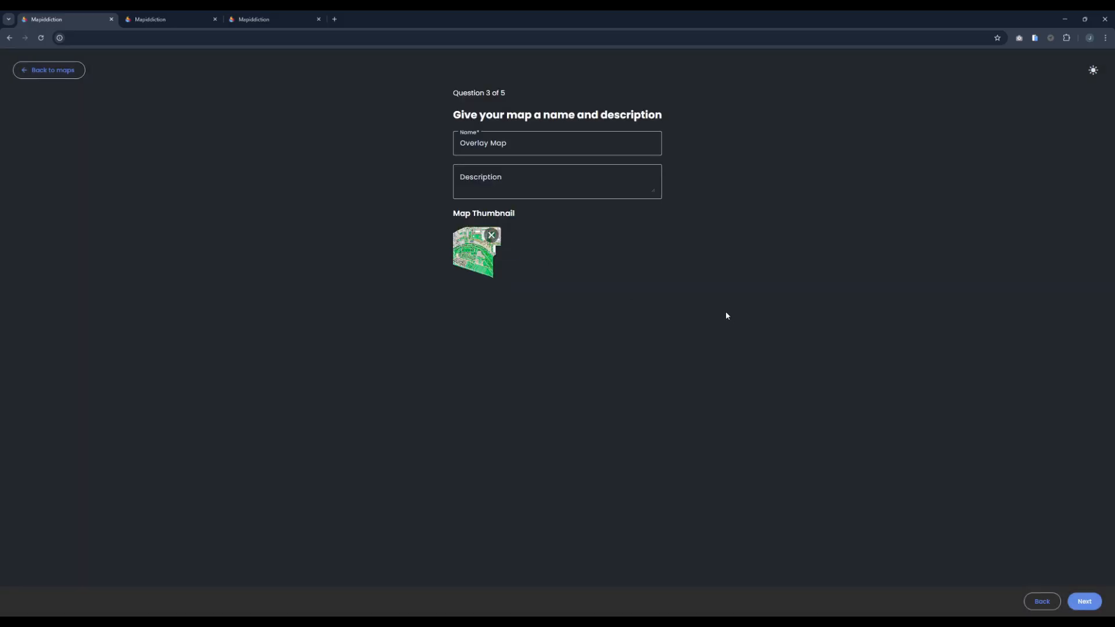
{"action": "left_click", "coordinate": [1084, 602]}
{"action": "left_click", "coordinate": [1083, 602]}
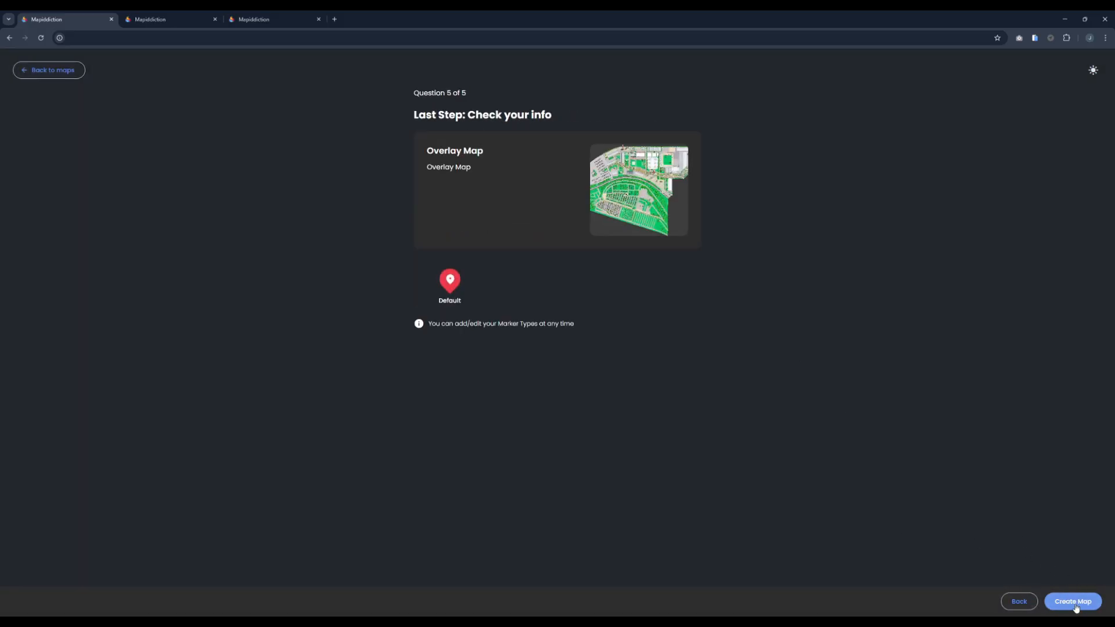
{"action": "left_click", "coordinate": [1074, 602]}
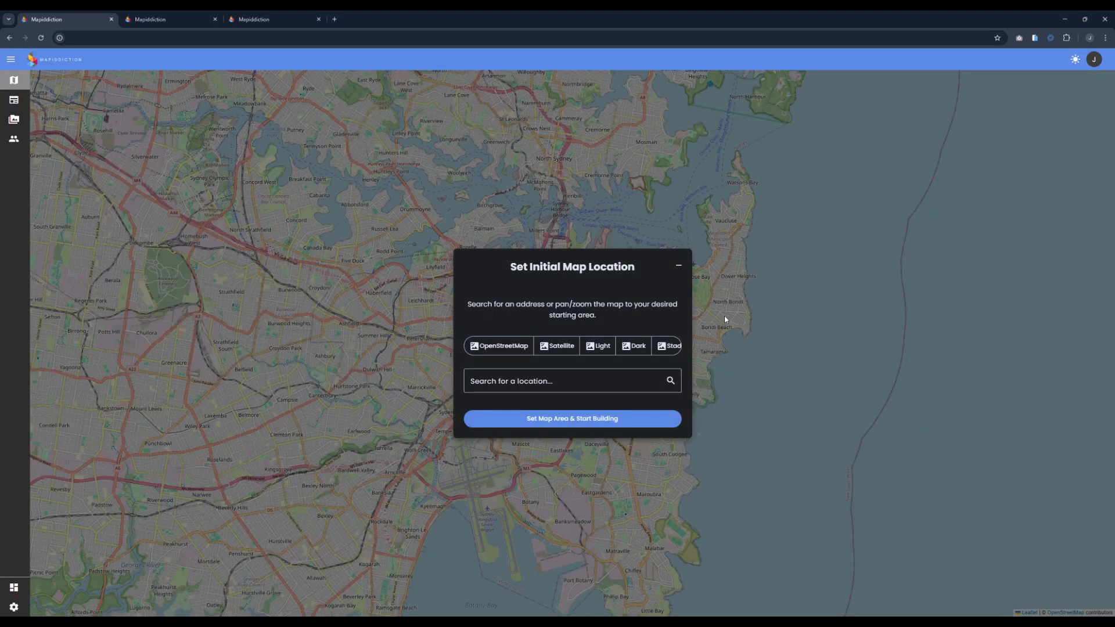
Step: Search for "melbourne showgrounds" and move the initial map location to the Showgrounds result in Flemington
{"action": "left_click", "coordinate": [500, 385]}
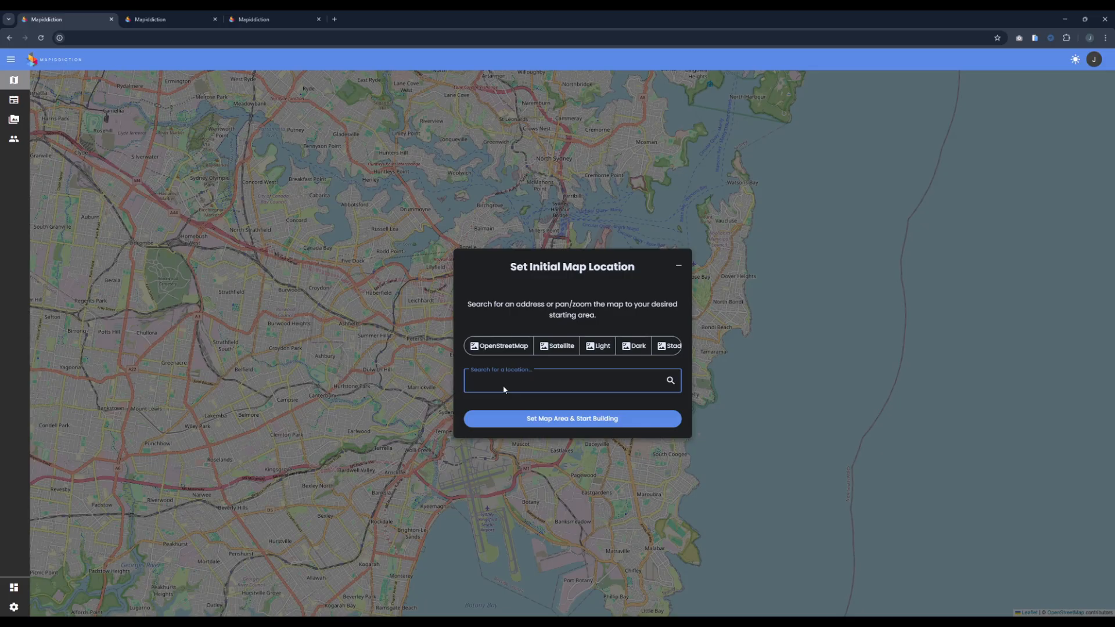
{"action": "type", "text": "melbourne s"}
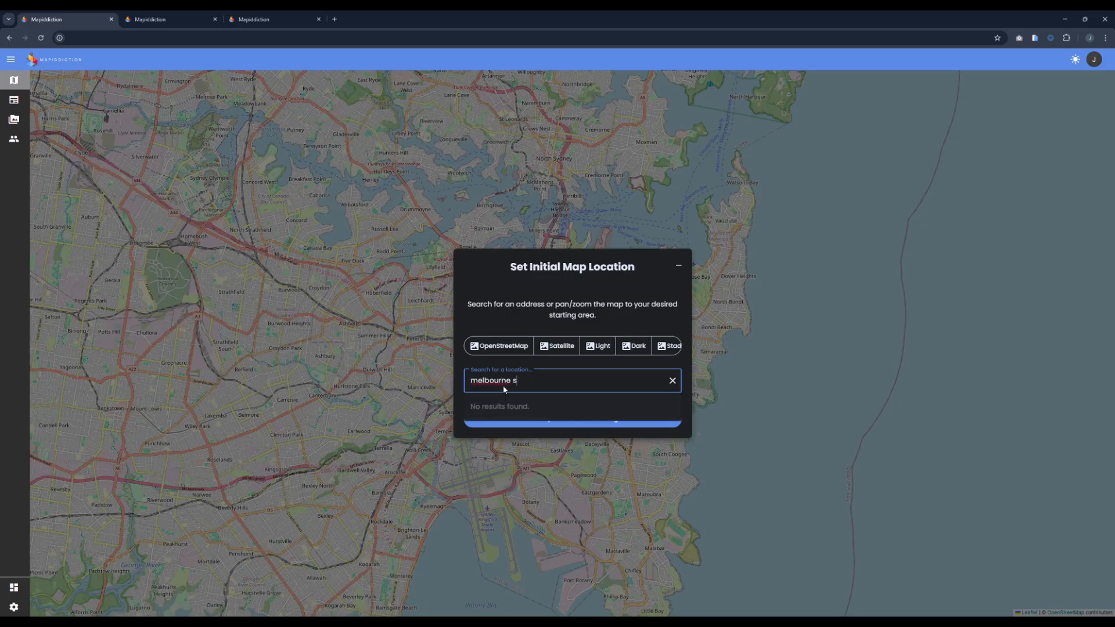
{"action": "type", "text": "howgrounds"}
{"action": "double_click", "coordinate": [490, 381]}
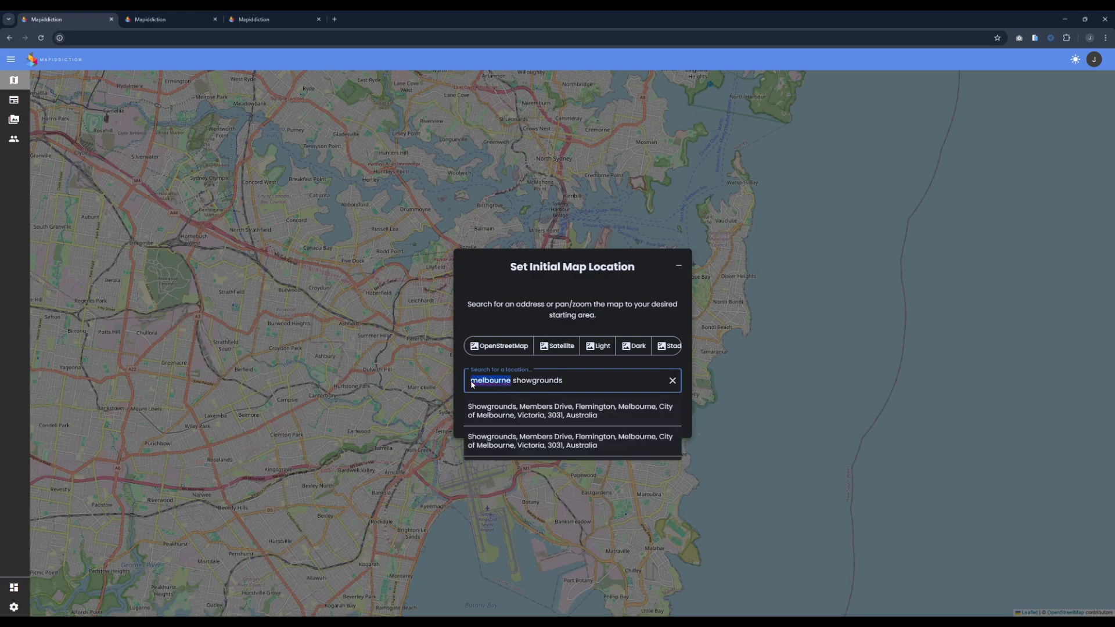
{"action": "left_click", "coordinate": [561, 413]}
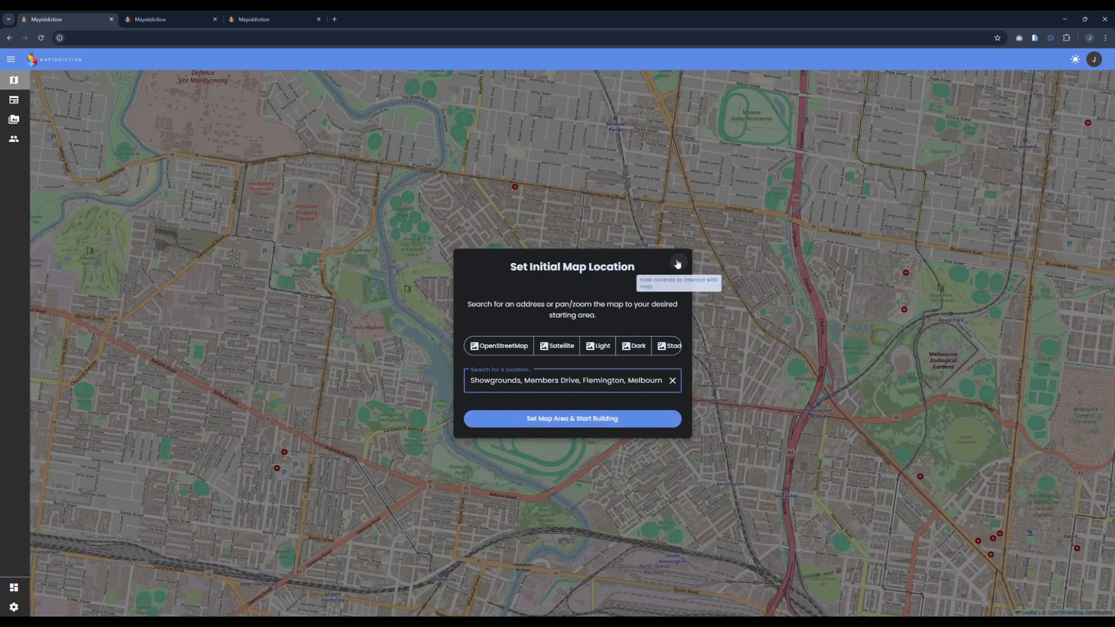
{"action": "left_click", "coordinate": [677, 265]}
{"action": "scroll", "coordinate": [578, 300], "scroll_direction": "up", "scroll_amount": 5}
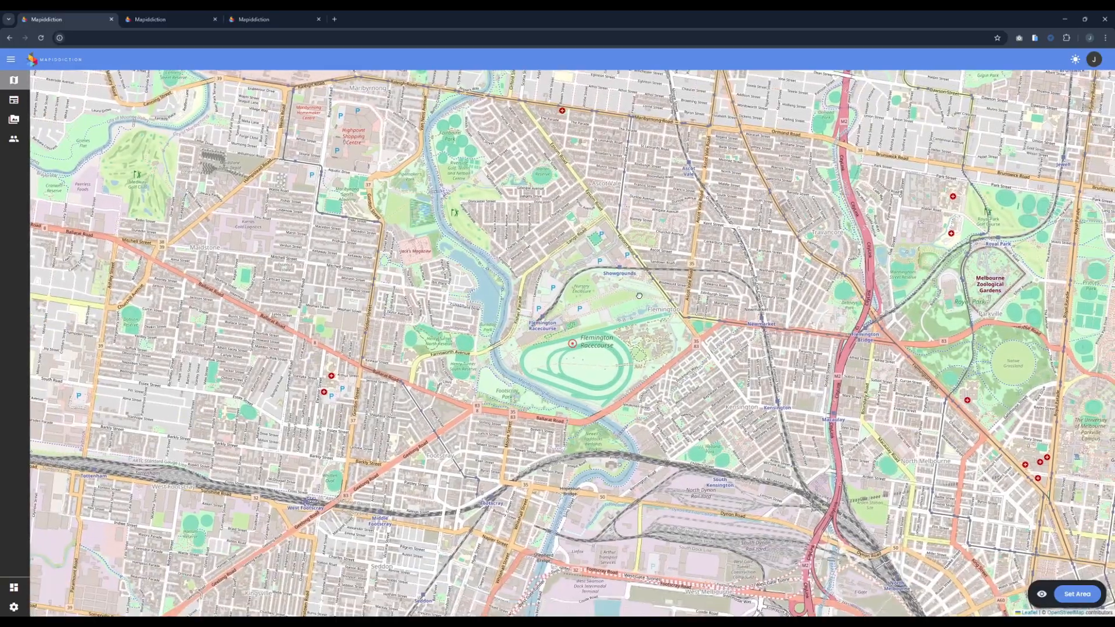
{"action": "scroll", "coordinate": [578, 300], "scroll_direction": "down", "scroll_amount": 4}
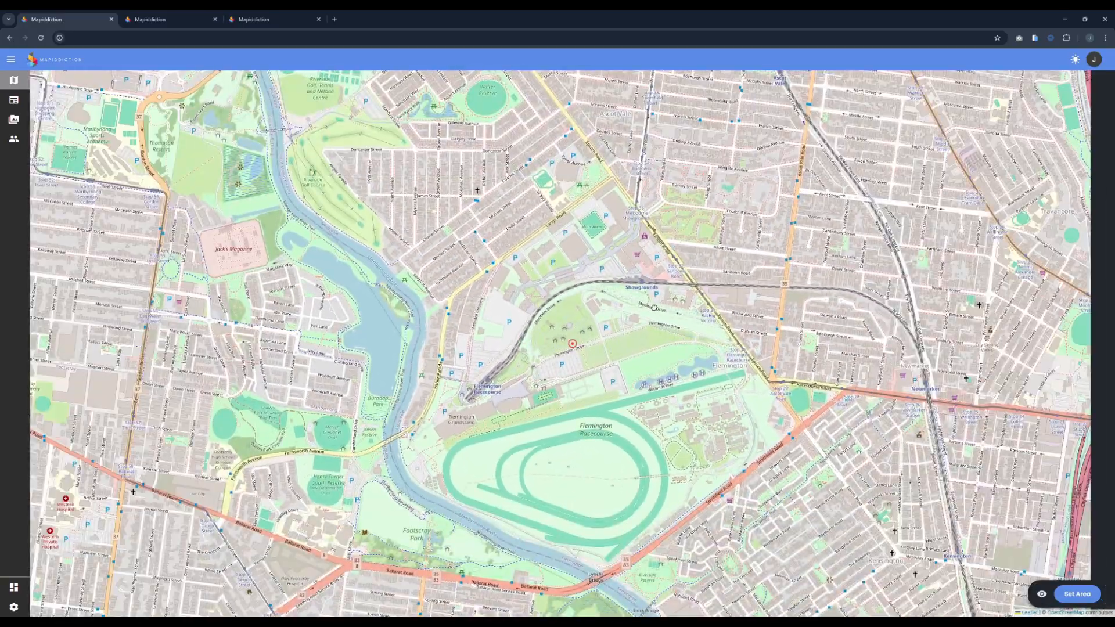
Step: Switch the base map style of the initial map location to Satellite
{"action": "left_click", "coordinate": [1077, 593]}
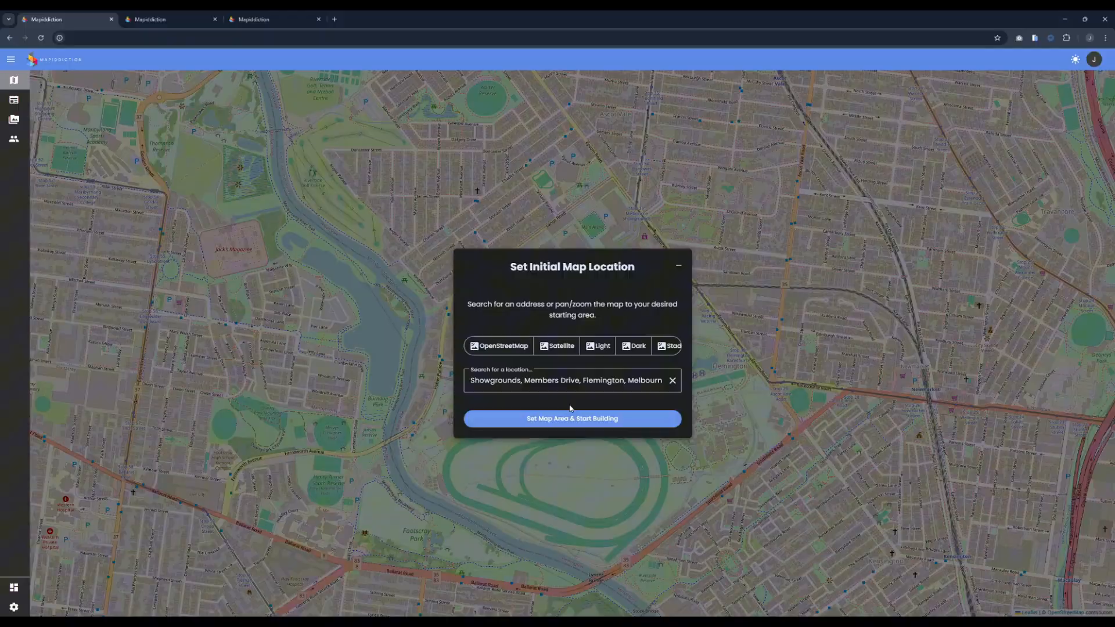
{"action": "left_click", "coordinate": [559, 346]}
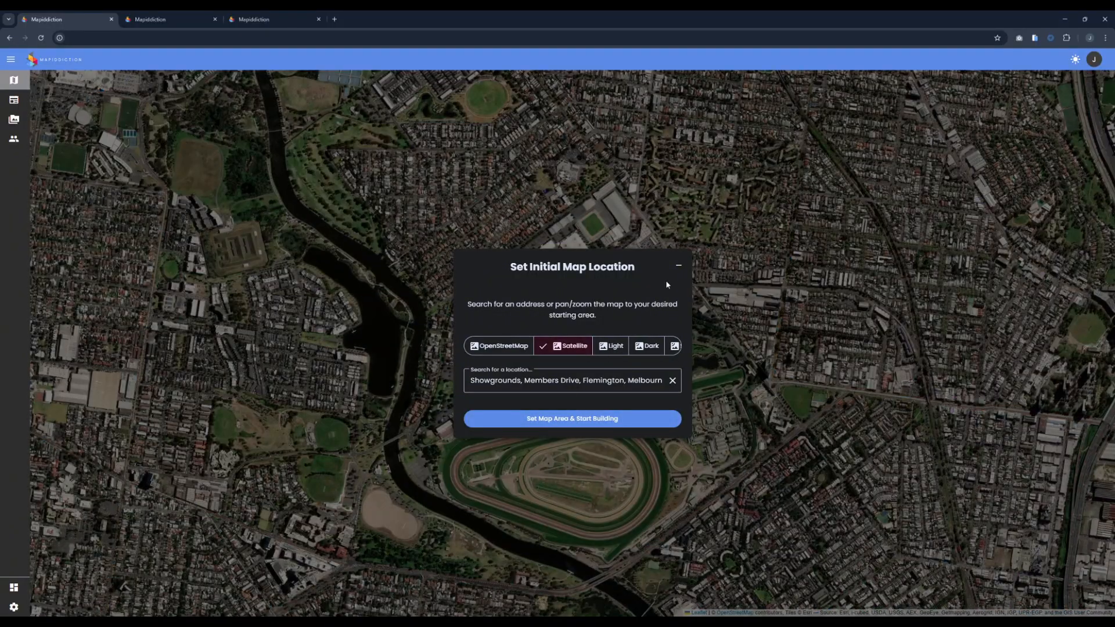
{"action": "left_click", "coordinate": [677, 265]}
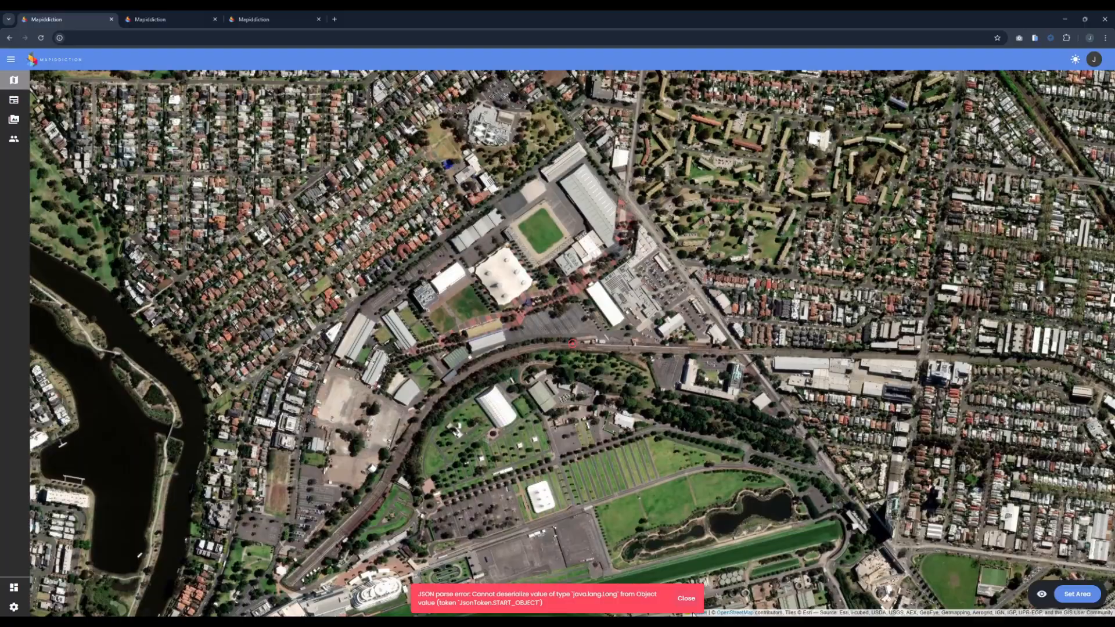
Step: Dismiss the error message, frame the showgrounds, and set that area as the map's initial location
{"action": "left_click", "coordinate": [685, 605]}
{"action": "scroll", "coordinate": [720, 455], "scroll_direction": "down", "scroll_amount": 1}
{"action": "left_click_drag", "start_coordinate": [666, 389], "coordinate": [621, 342]}
{"action": "scroll", "coordinate": [585, 340], "scroll_direction": "up", "scroll_amount": 1}
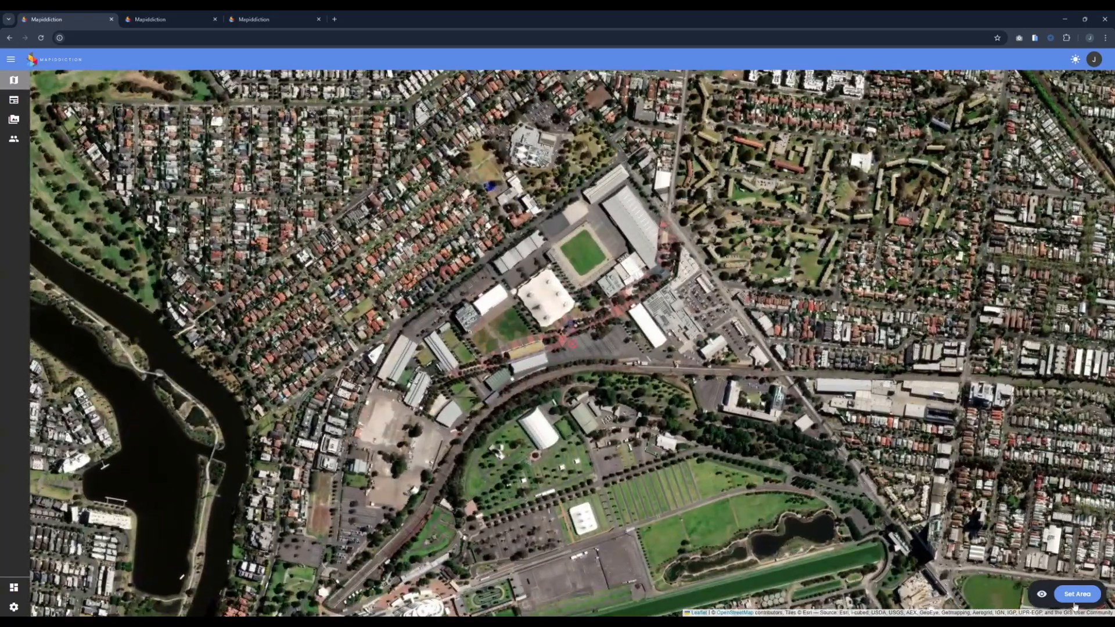
{"action": "left_click", "coordinate": [1076, 594]}
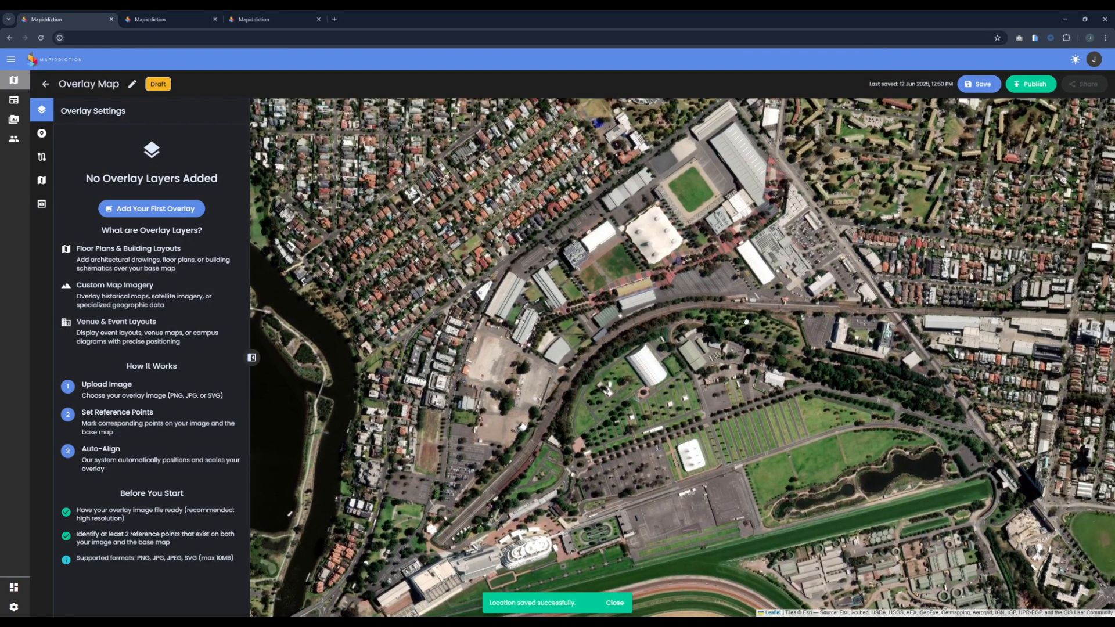
Step: Add the first overlay layer using the image melbourneroyalshowmap24webp.webp from the media library
{"action": "scroll", "coordinate": [650, 282], "scroll_direction": "up", "scroll_amount": 2}
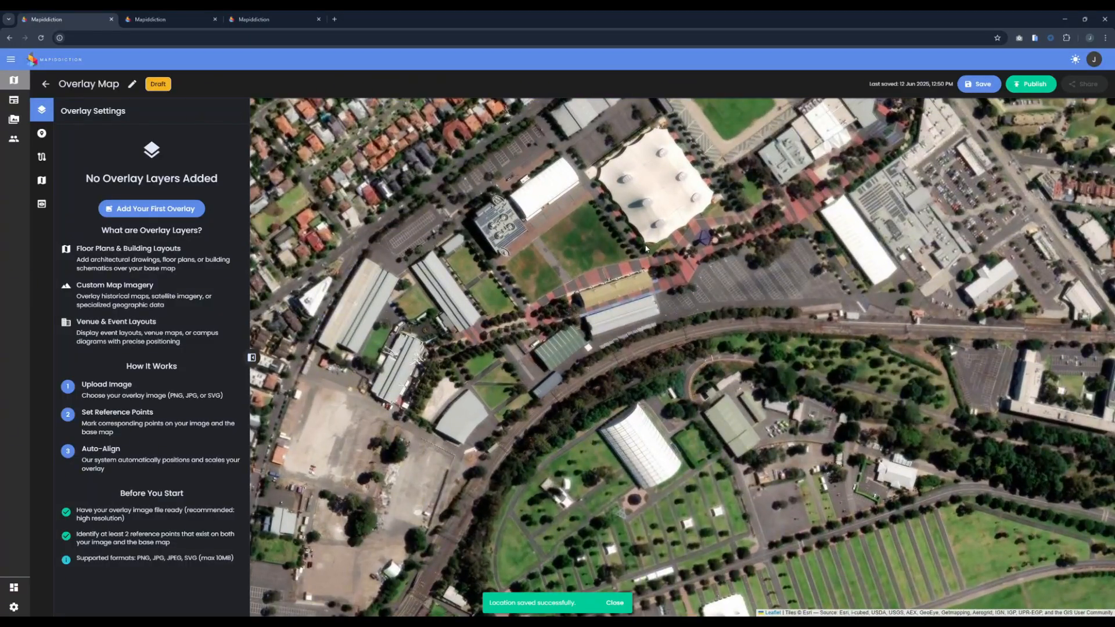
{"action": "scroll", "coordinate": [757, 374], "scroll_direction": "down", "scroll_amount": 2}
{"action": "left_click_drag", "start_coordinate": [726, 371], "coordinate": [722, 372]}
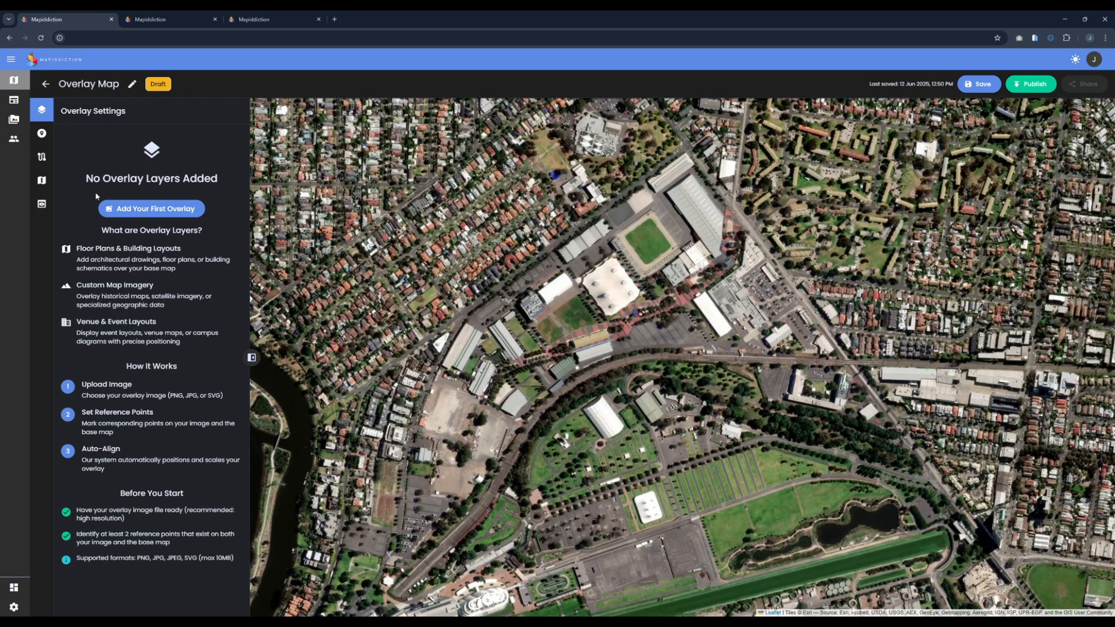
{"action": "left_click", "coordinate": [155, 214]}
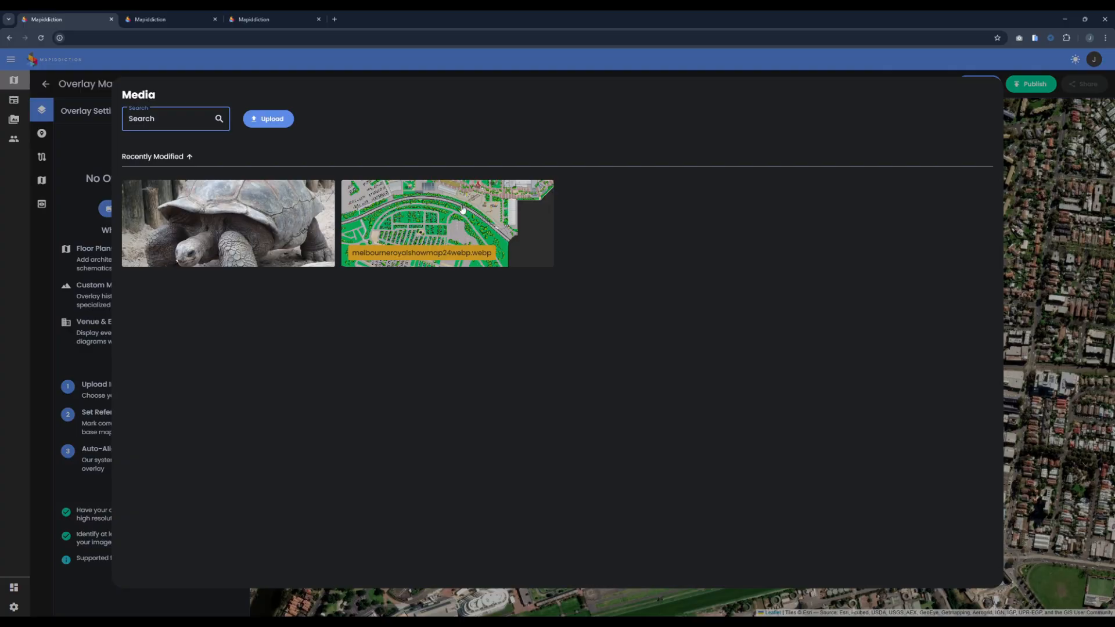
{"action": "left_click", "coordinate": [503, 214]}
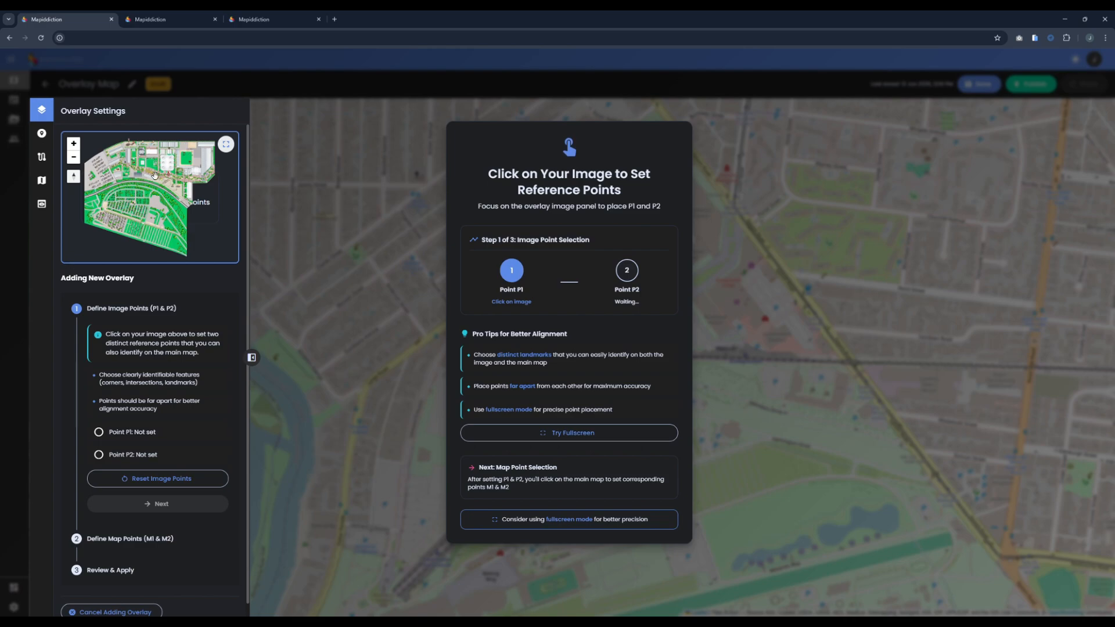
Step: Place image reference point P1 at the corner of the grey-roofed building beside the car park
{"action": "left_click_drag", "start_coordinate": [141, 185], "coordinate": [156, 195]}
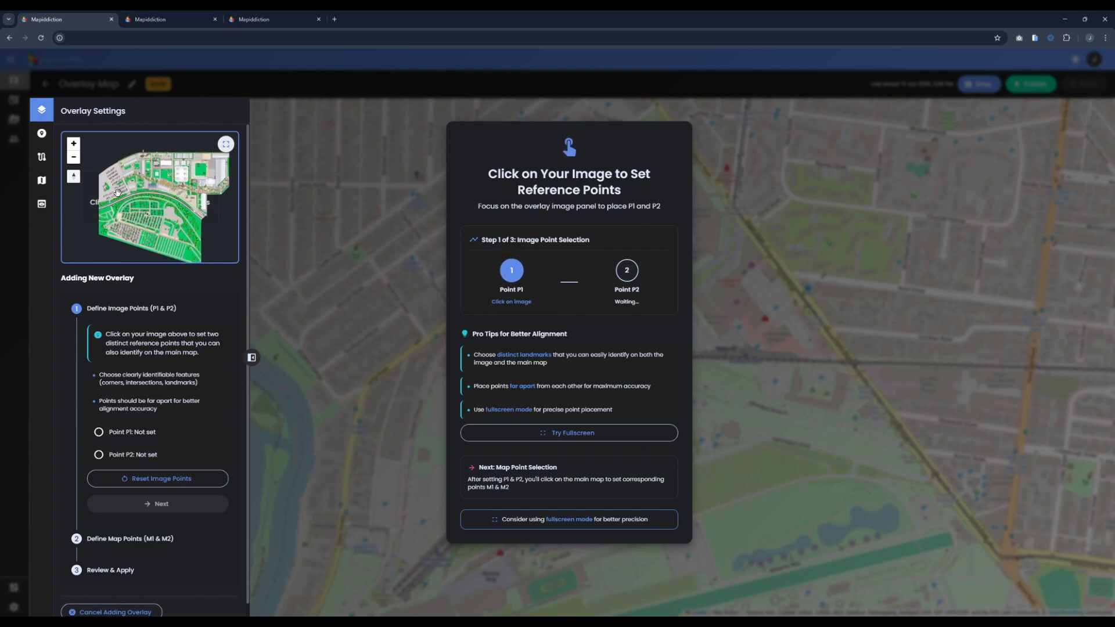
{"action": "scroll", "coordinate": [118, 193], "scroll_direction": "up", "scroll_amount": 3}
{"action": "scroll", "coordinate": [143, 175], "scroll_direction": "down", "scroll_amount": 3}
{"action": "scroll", "coordinate": [143, 176], "scroll_direction": "up", "scroll_amount": 3}
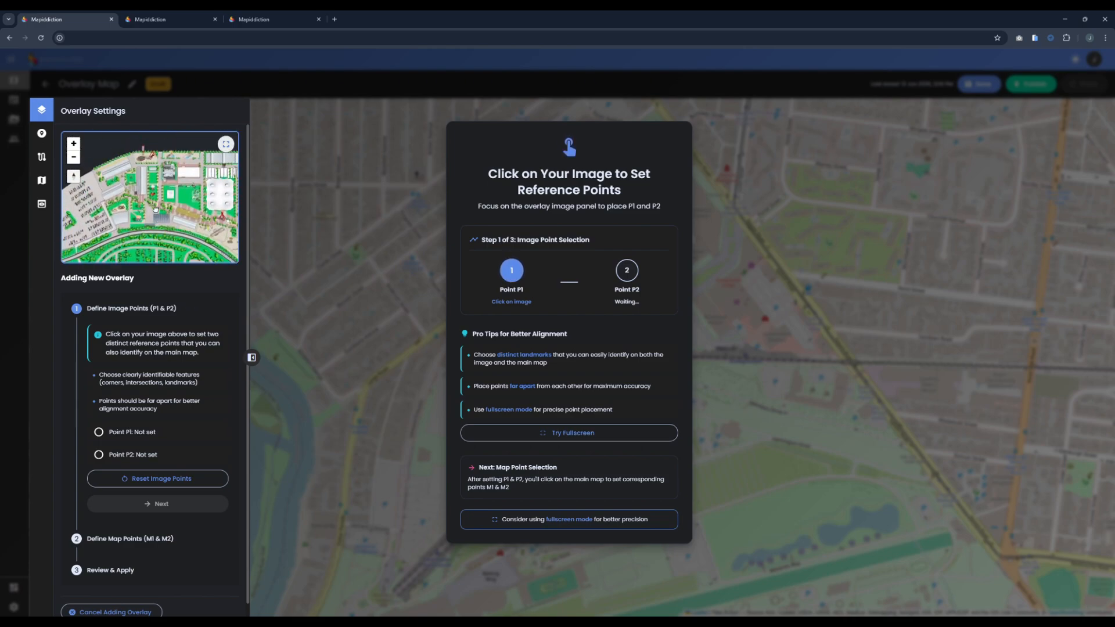
{"action": "scroll", "coordinate": [123, 178], "scroll_direction": "up", "scroll_amount": 5}
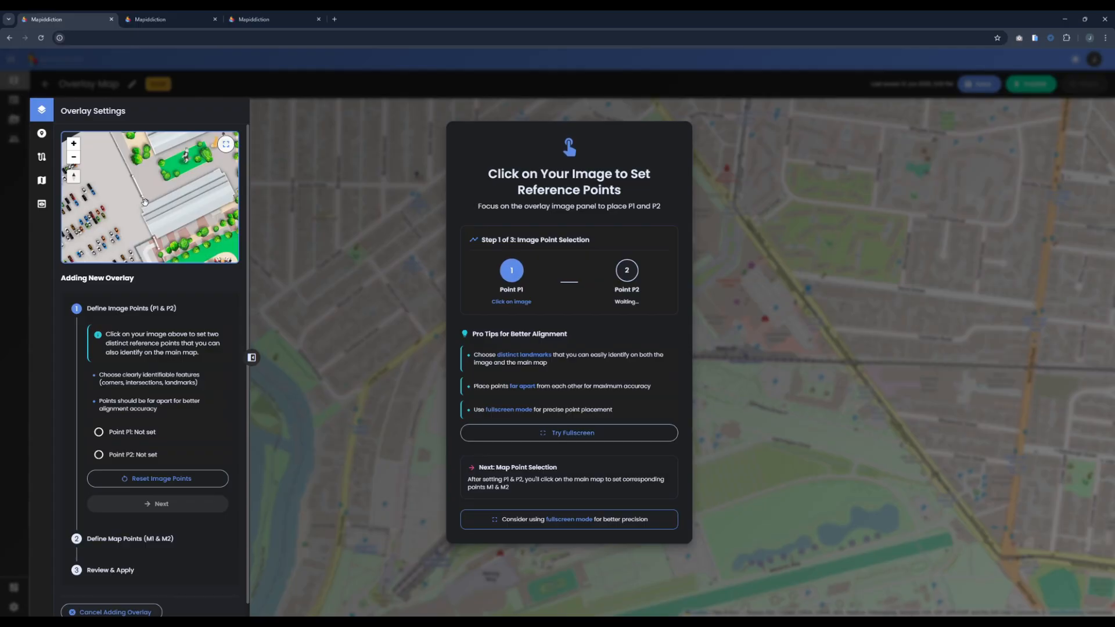
{"action": "left_click", "coordinate": [145, 203]}
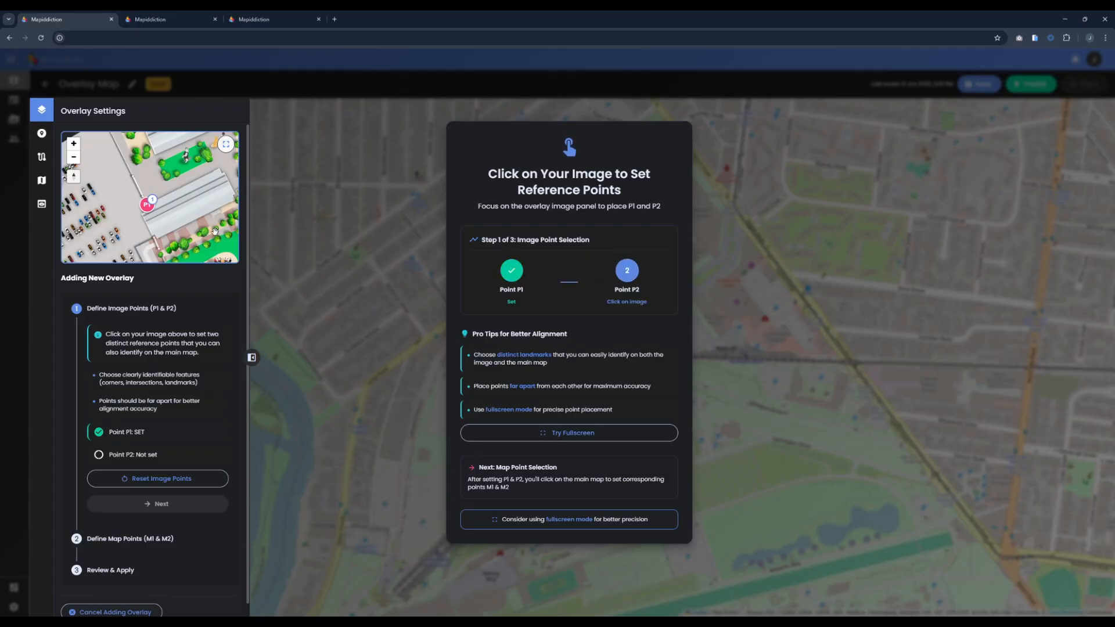
Step: Place image reference point P2 at the upper-right corner of the long white building near the eastern edge, and continue to defining map points
{"action": "scroll", "coordinate": [205, 227], "scroll_direction": "down", "scroll_amount": 2}
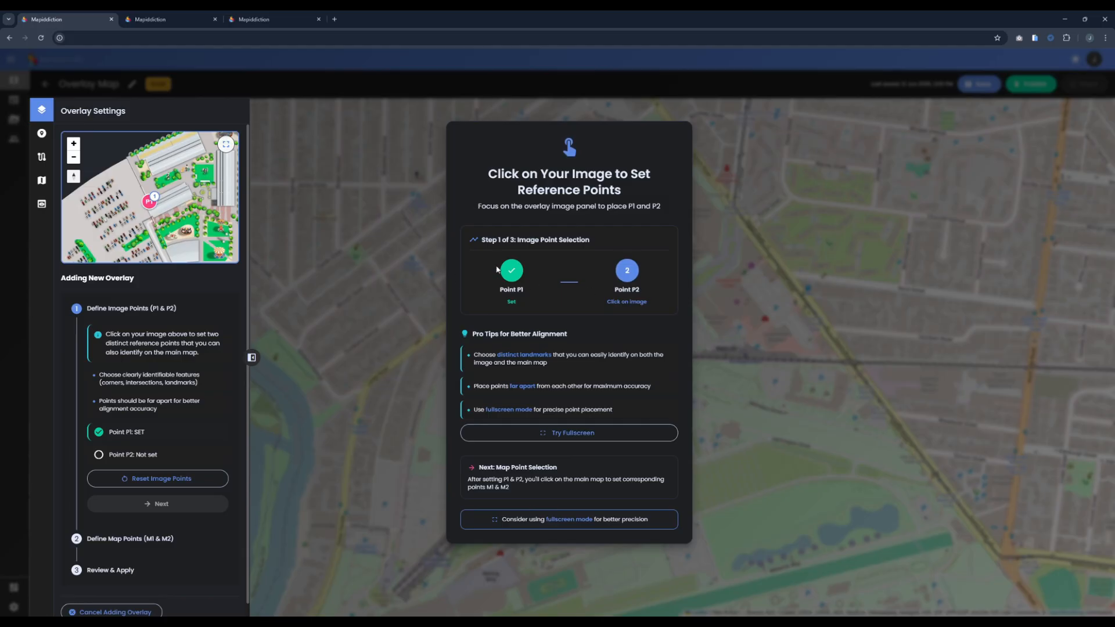
{"action": "scroll", "coordinate": [149, 184], "scroll_direction": "up", "scroll_amount": 5}
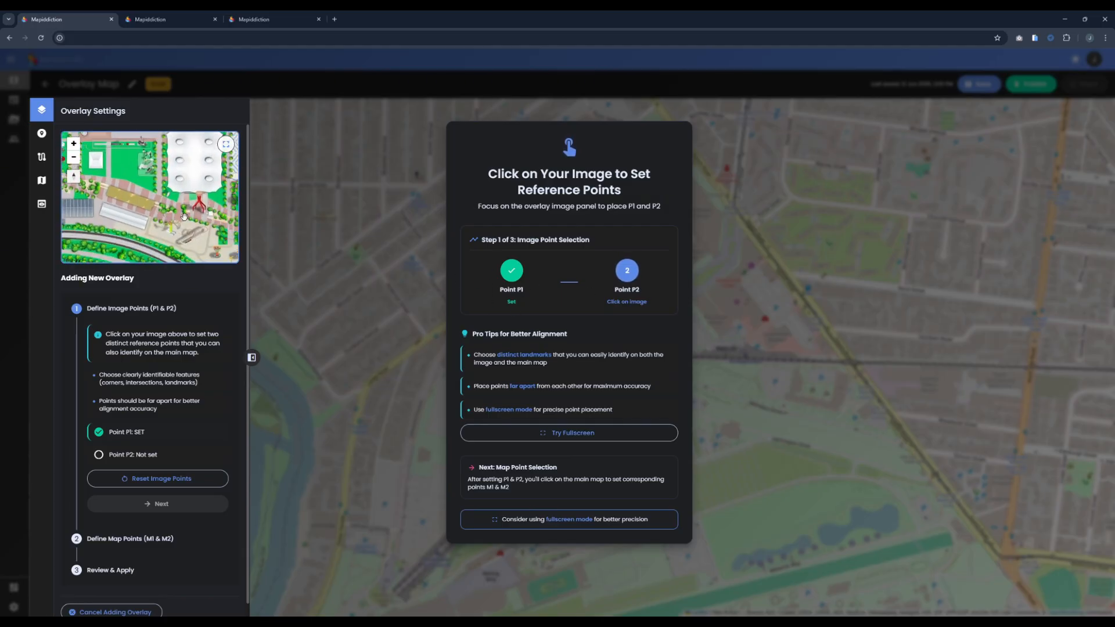
{"action": "scroll", "coordinate": [149, 183], "scroll_direction": "up", "scroll_amount": 5}
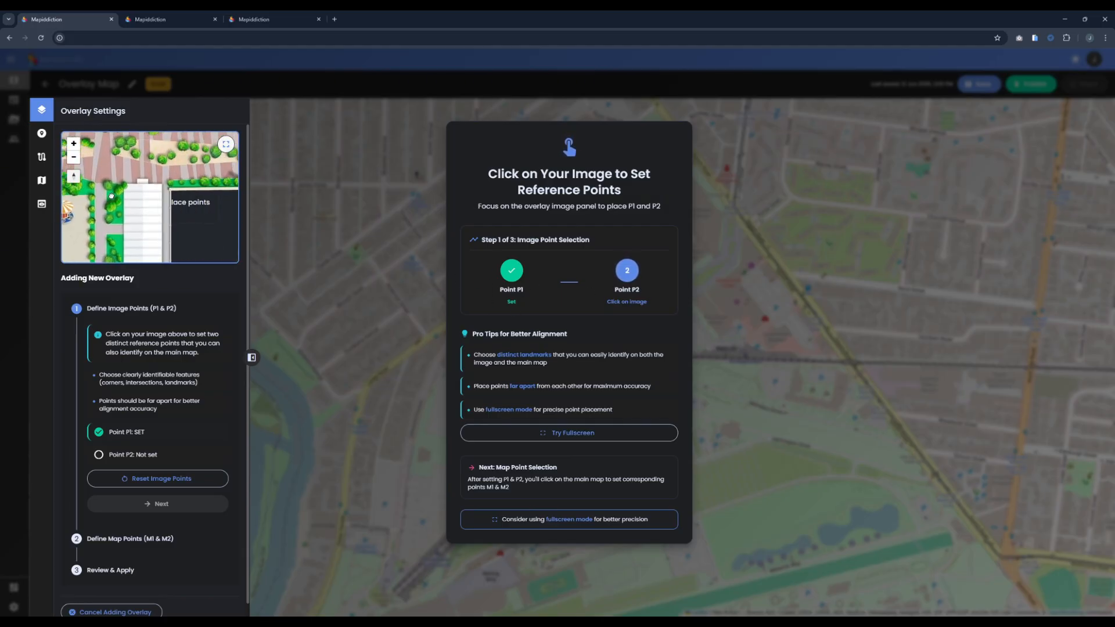
{"action": "left_click", "coordinate": [174, 173]}
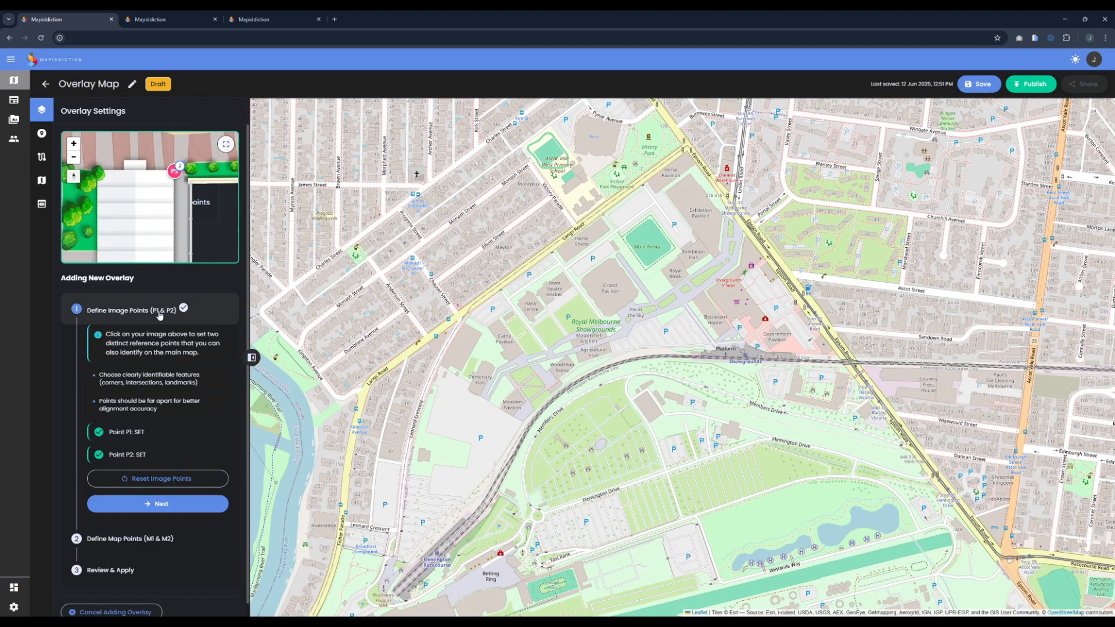
{"action": "left_click", "coordinate": [156, 505]}
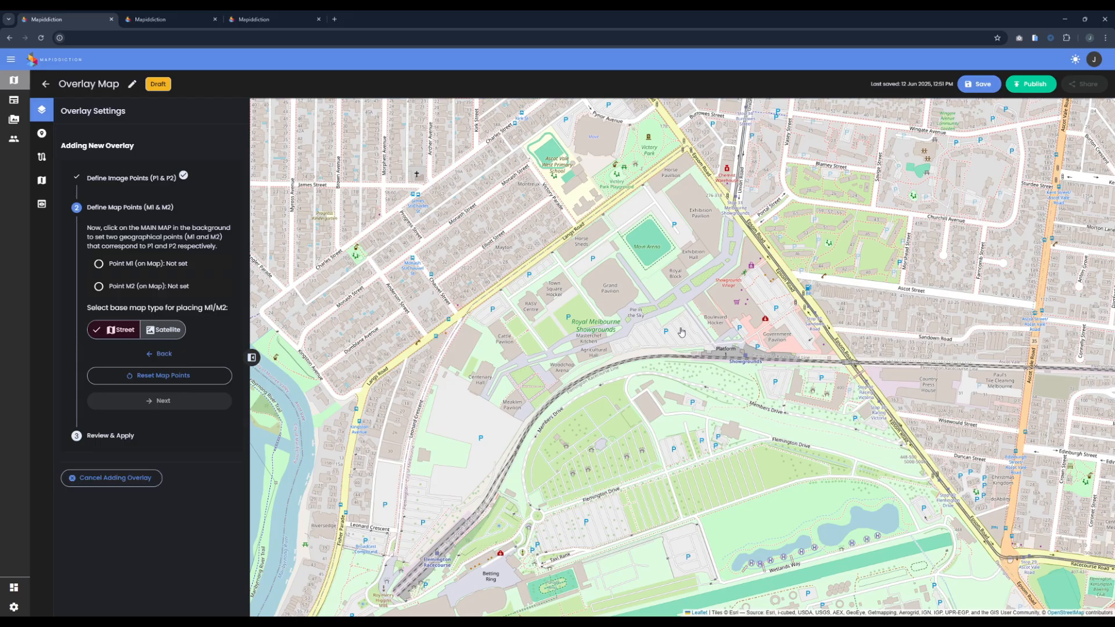
Step: Reload the Overlay Map editor, reopen it in another browser tab, and close the original tab
{"action": "left_click", "coordinate": [41, 38]}
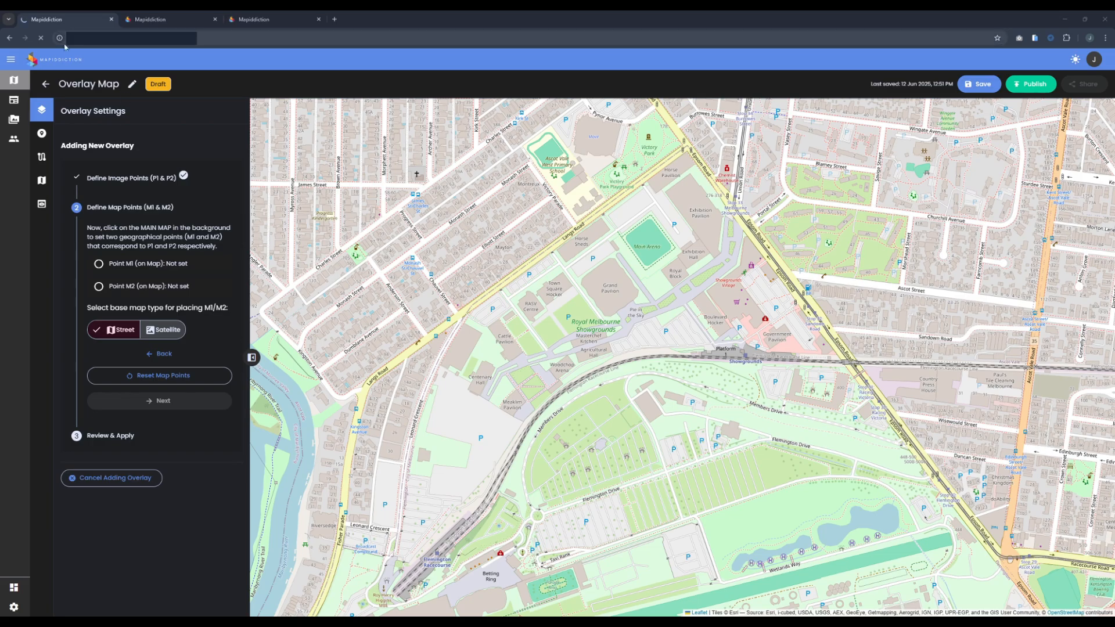
{"action": "key", "text": "ctrl+l"}
{"action": "left_click", "coordinate": [141, 14]}
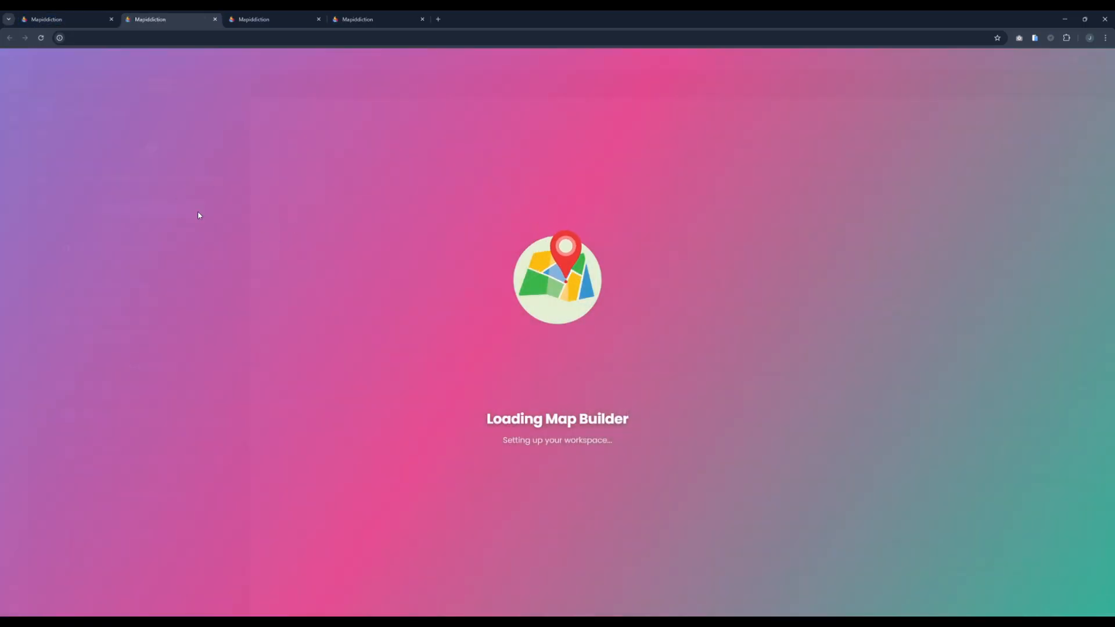
{"action": "left_click", "coordinate": [111, 19]}
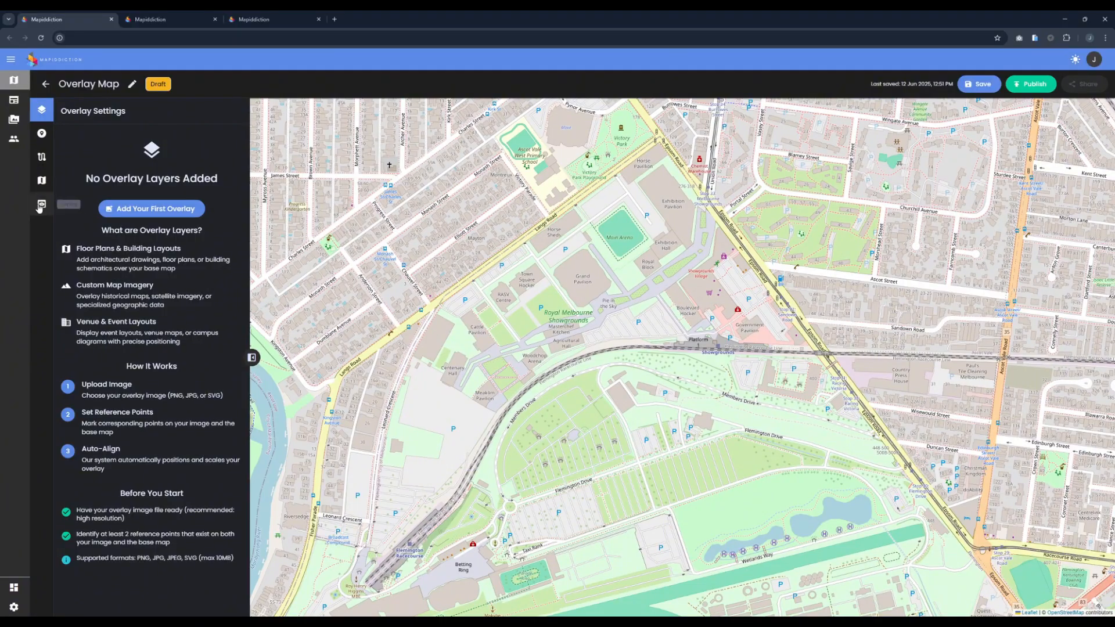
Step: Set the map style to Satellite in the map settings
{"action": "left_click", "coordinate": [41, 204]}
{"action": "left_click", "coordinate": [42, 180]}
{"action": "left_click", "coordinate": [197, 331]}
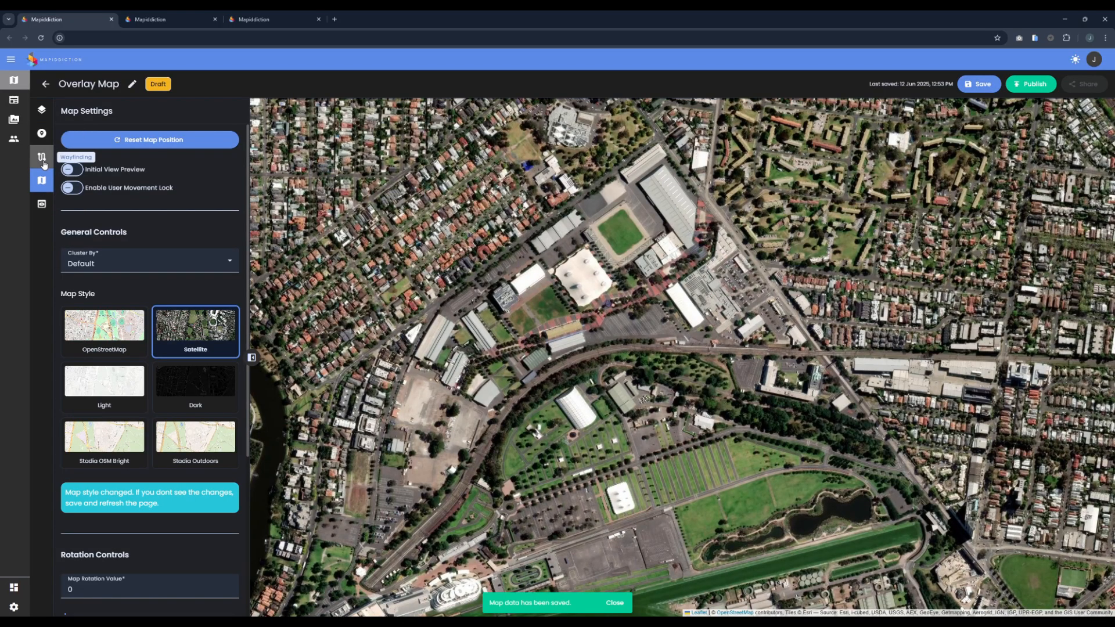
Step: Return to the overlay settings and add melbourneroyalshowmap24webp.webp from the media library as the first overlay
{"action": "left_click", "coordinate": [41, 110]}
{"action": "left_click_drag", "start_coordinate": [582, 328], "coordinate": [599, 352]}
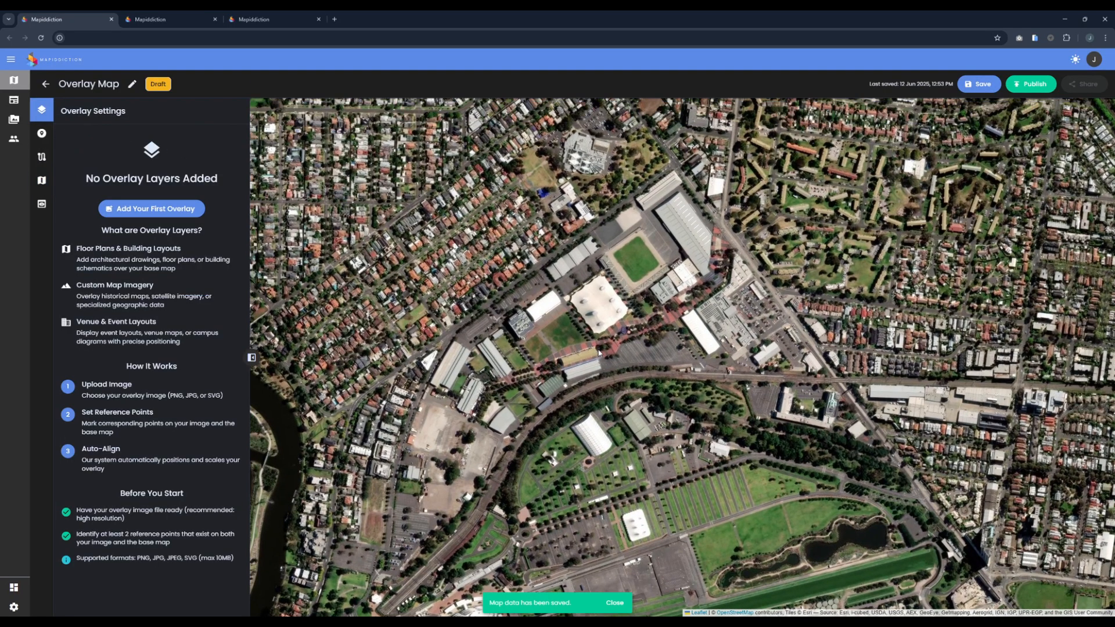
{"action": "left_click_drag", "start_coordinate": [709, 292], "coordinate": [715, 279]}
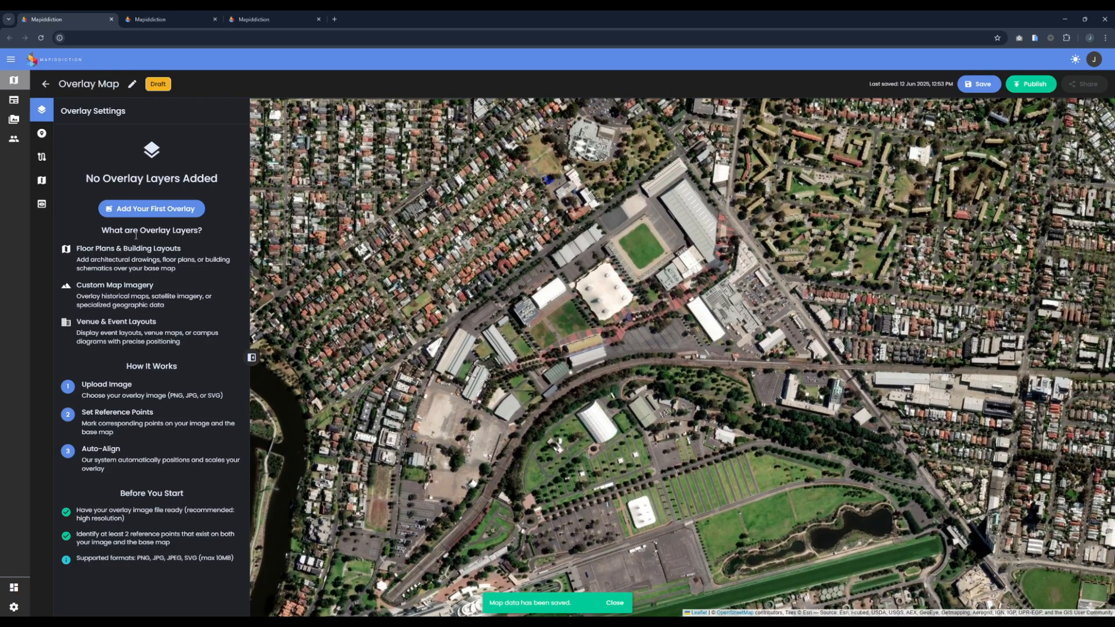
{"action": "left_click_drag", "start_coordinate": [618, 243], "coordinate": [626, 238]}
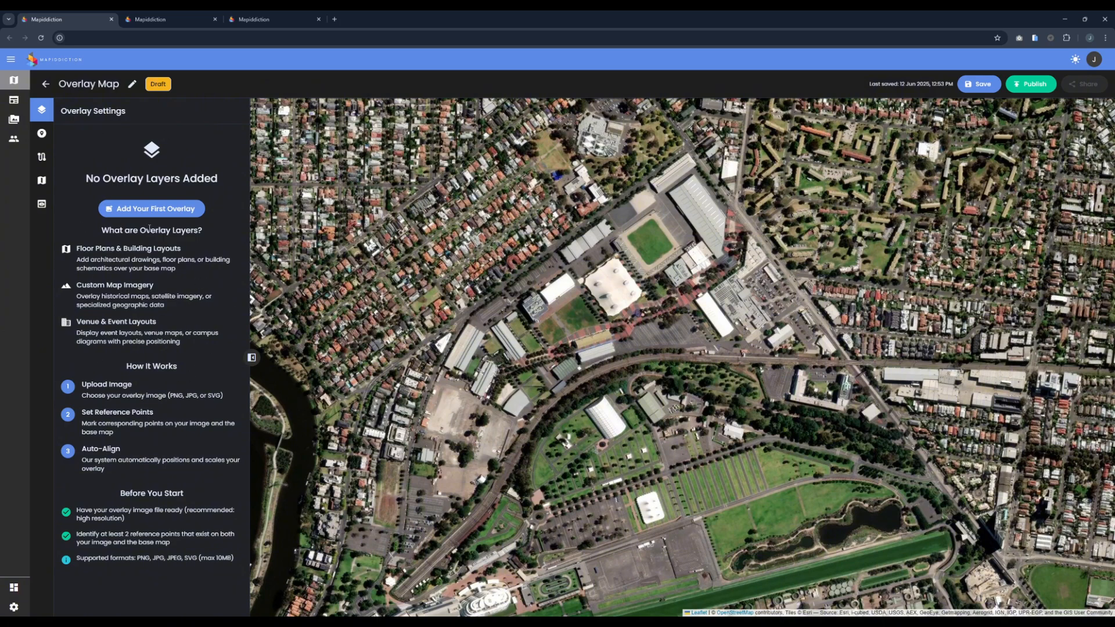
{"action": "left_click", "coordinate": [142, 216]}
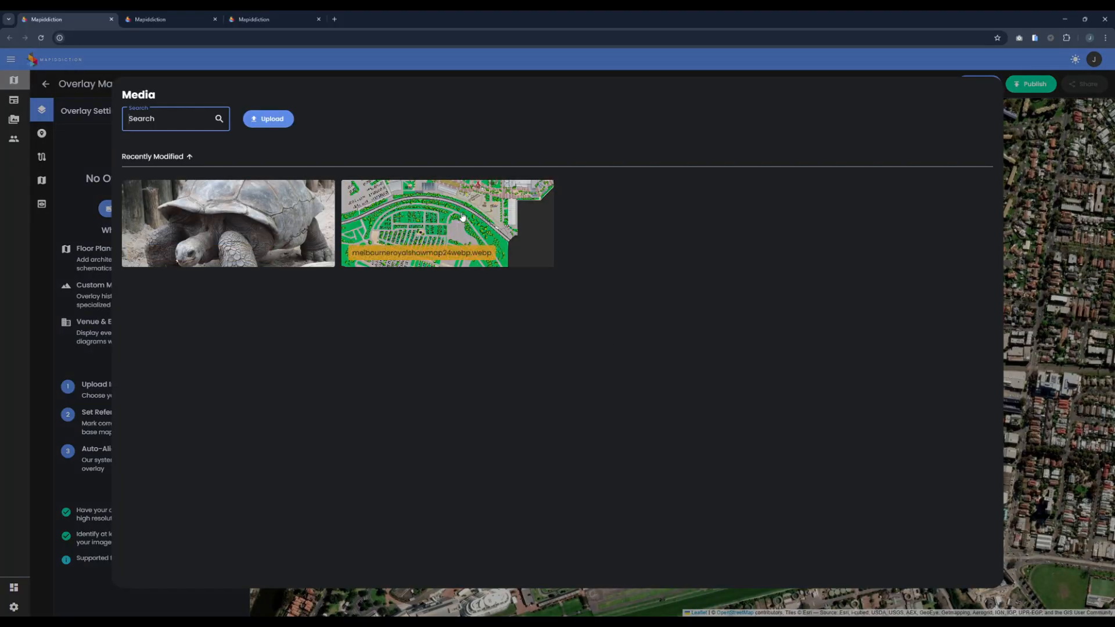
{"action": "left_click", "coordinate": [462, 217]}
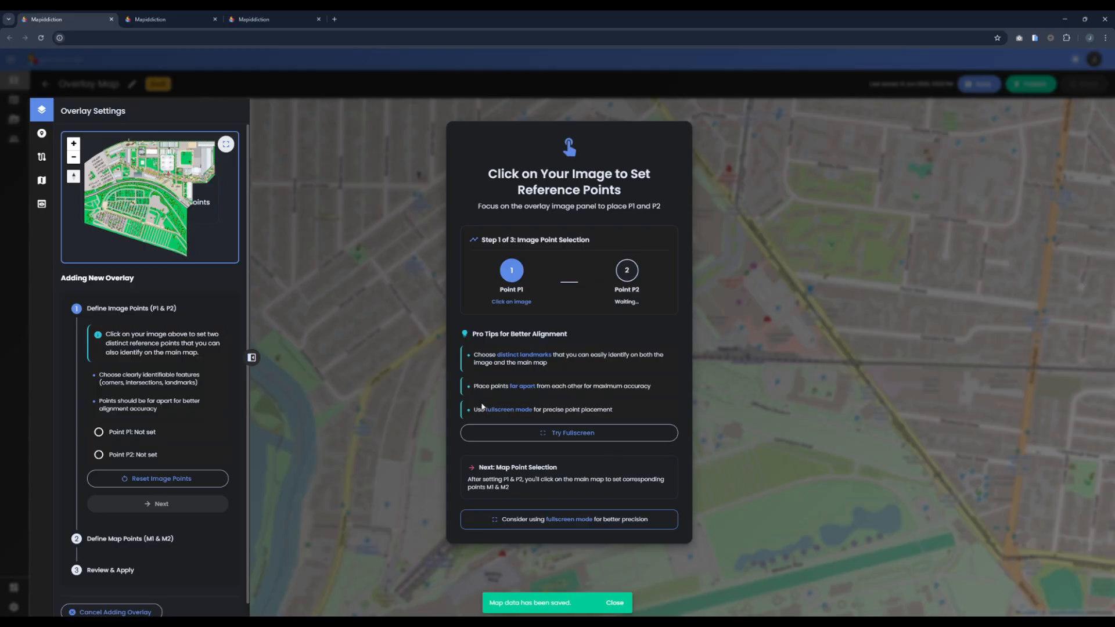
Step: In fullscreen, place P1 at the western corner of the grey building beside the car park and P2 at the eastern white building's upper-right corner
{"action": "left_click", "coordinate": [491, 433]}
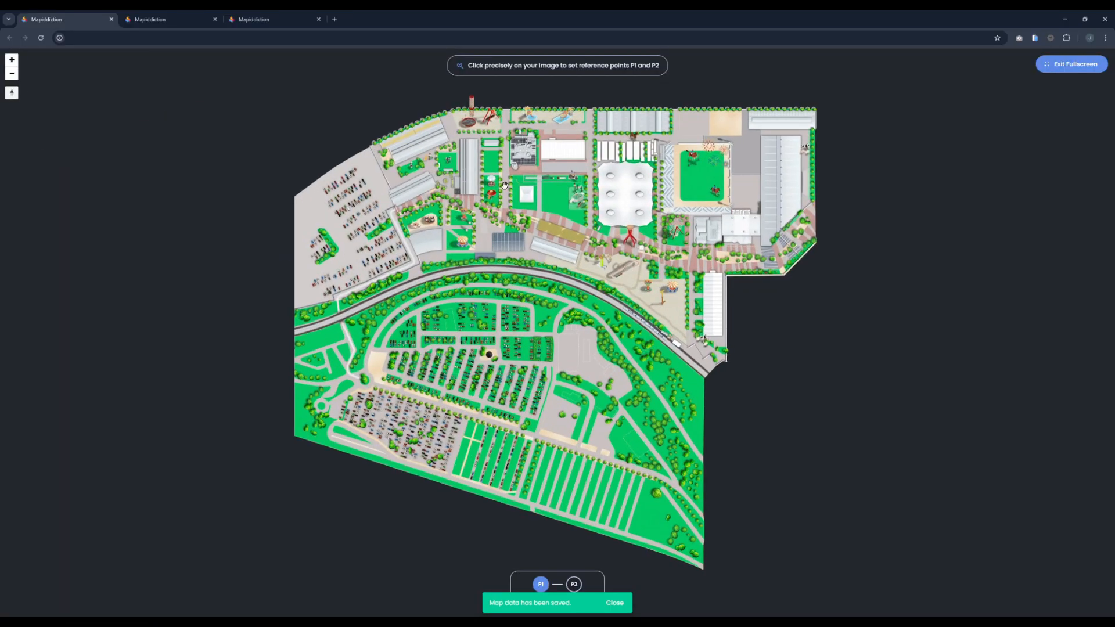
{"action": "scroll", "coordinate": [448, 188], "scroll_direction": "up", "scroll_amount": 2}
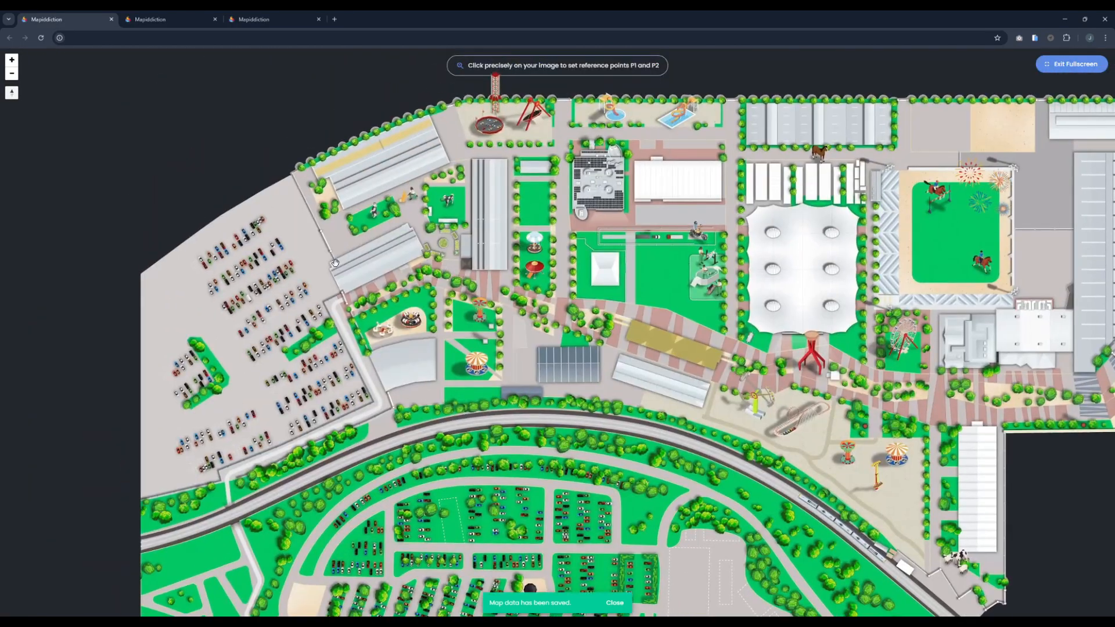
{"action": "left_click", "coordinate": [334, 259]}
{"action": "left_click_drag", "start_coordinate": [938, 435], "coordinate": [597, 362]}
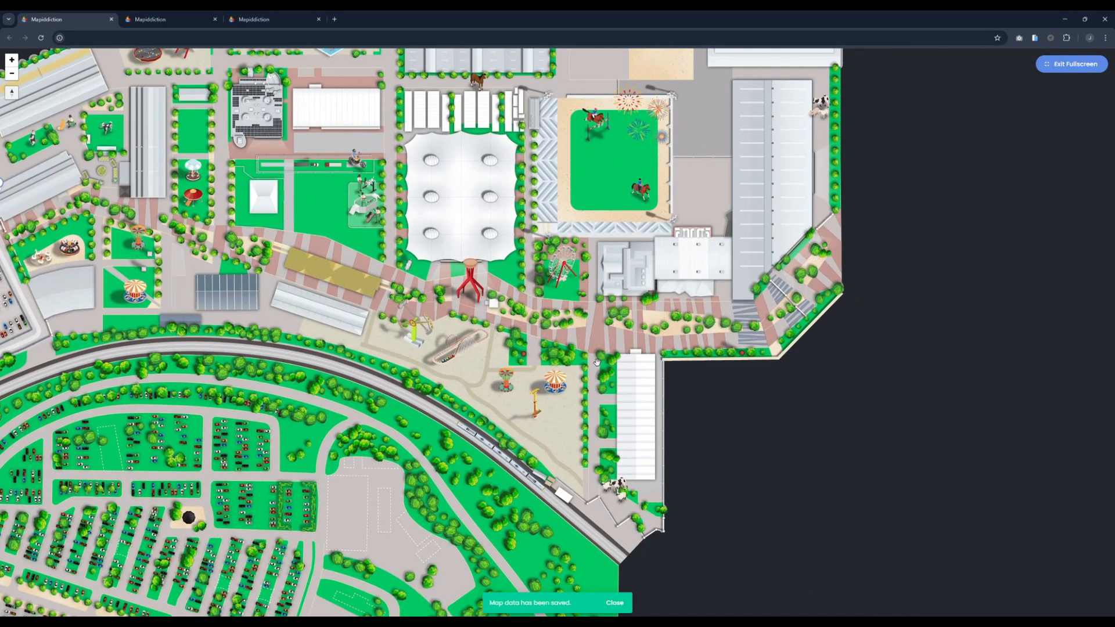
{"action": "left_click", "coordinate": [655, 353]}
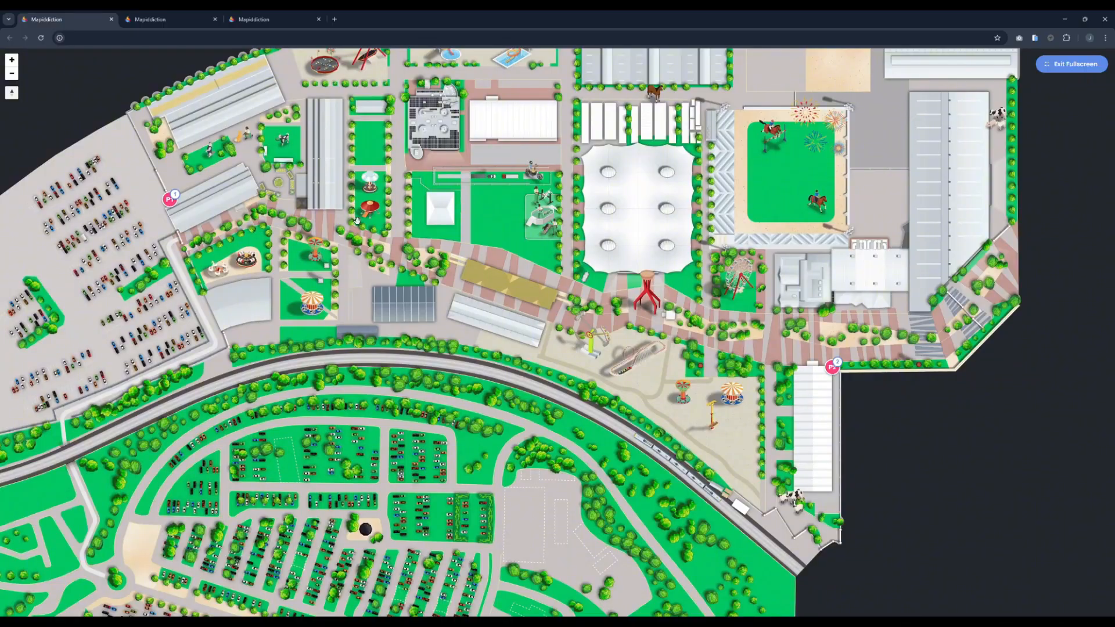
{"action": "left_click", "coordinate": [1071, 63]}
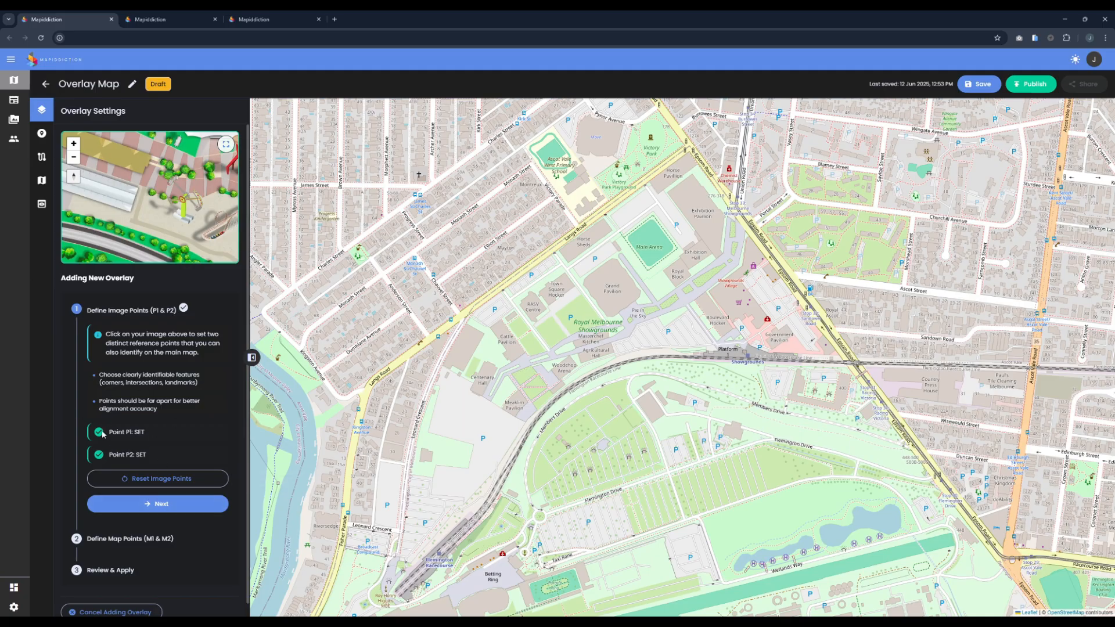
Step: Continue to defining map points and place M1 at the western edge of the pavilion just northeast of Centenary Hall
{"action": "left_click", "coordinate": [157, 503]}
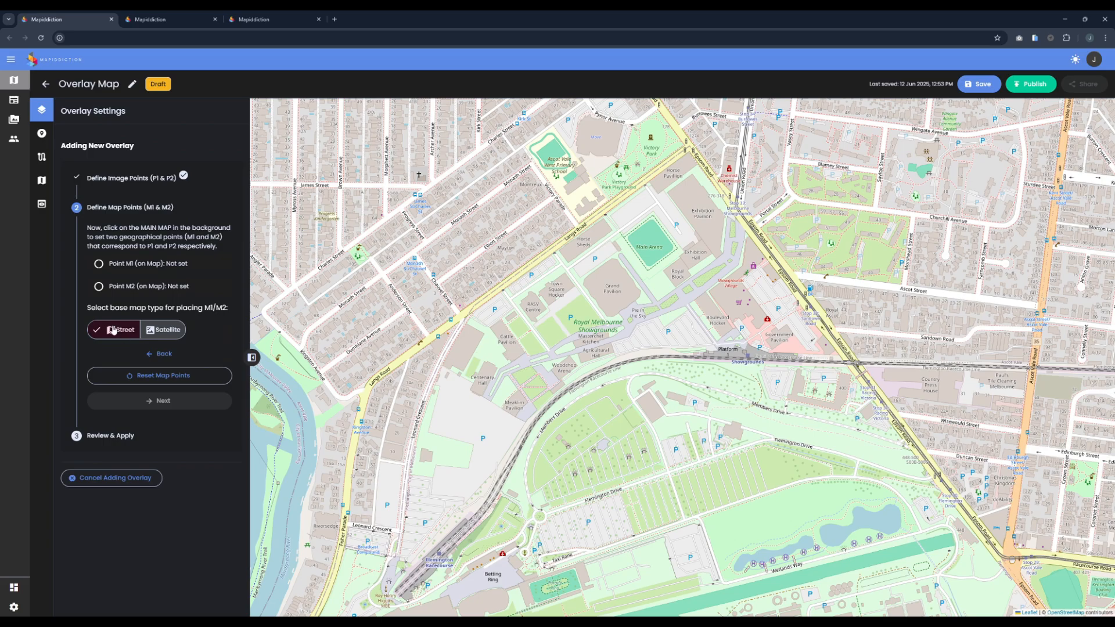
{"action": "scroll", "coordinate": [548, 358], "scroll_direction": "up", "scroll_amount": 1}
{"action": "left_click", "coordinate": [451, 326]}
{"action": "left_click_drag", "start_coordinate": [489, 314], "coordinate": [571, 354]}
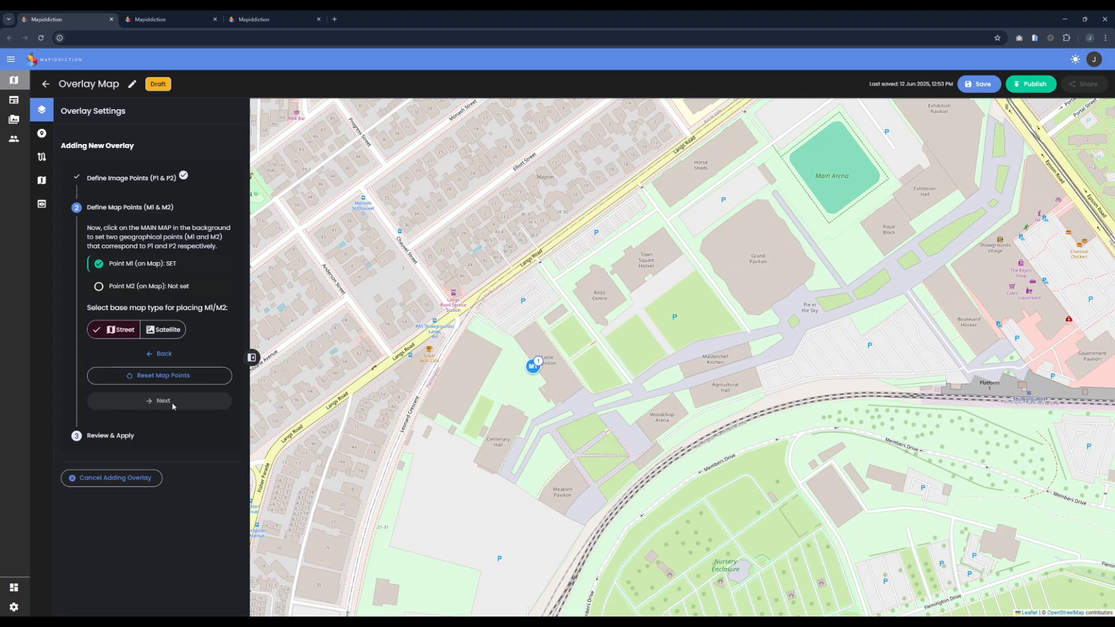
Step: Reset the map points and return to defining image points P1 and P2
{"action": "left_click", "coordinate": [159, 375]}
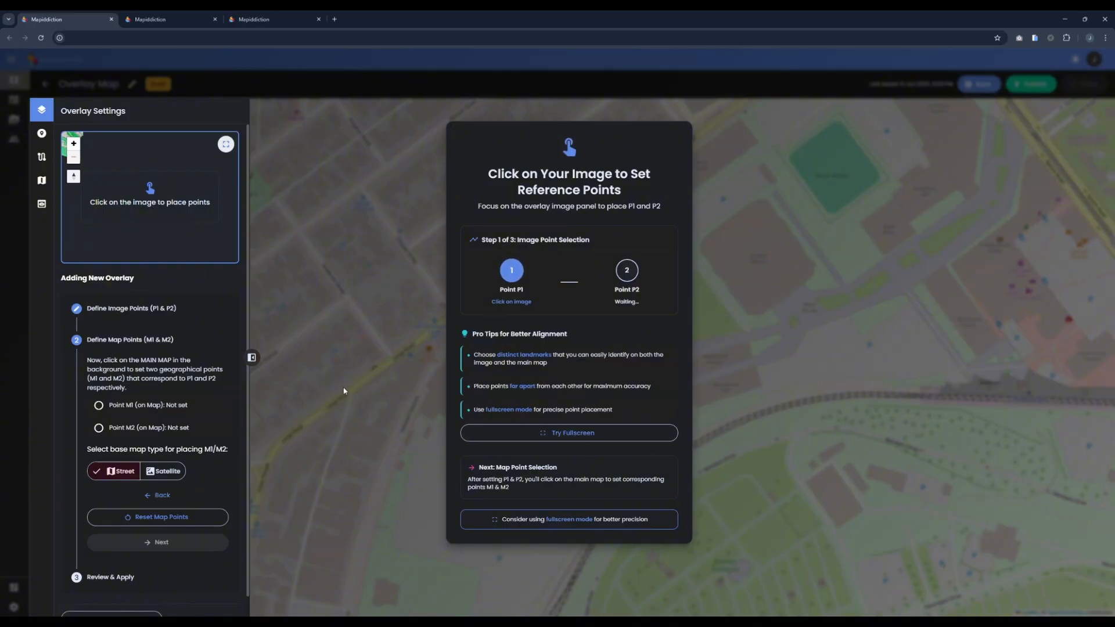
{"action": "left_click", "coordinate": [171, 320]}
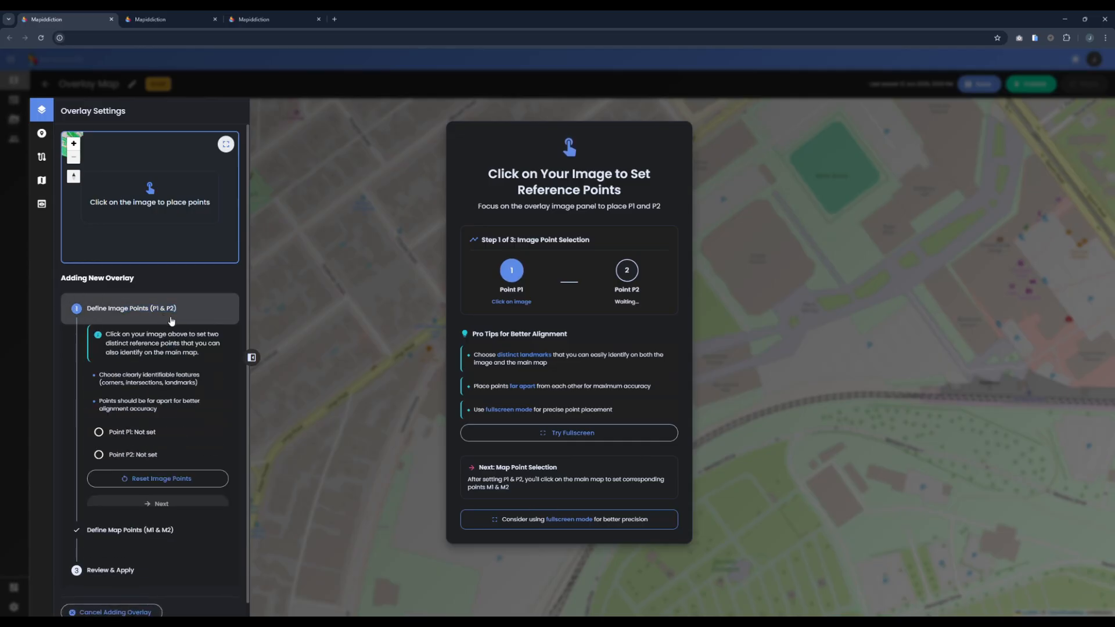